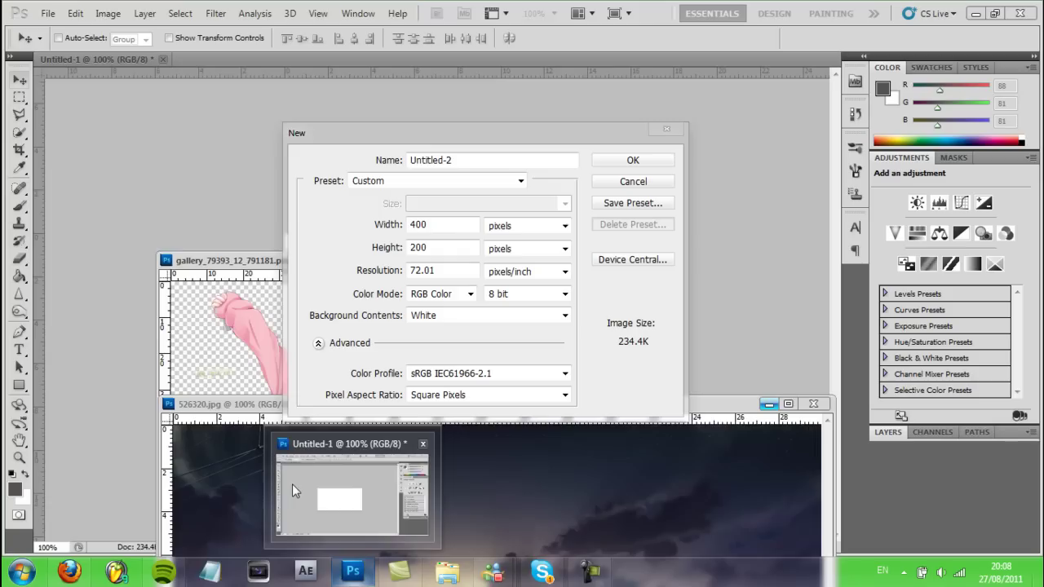
- Create a new blank white 400×200 pixel document
{"action": "mouse_move", "coordinate": [353, 571]}
{"action": "left_click", "coordinate": [343, 489]}
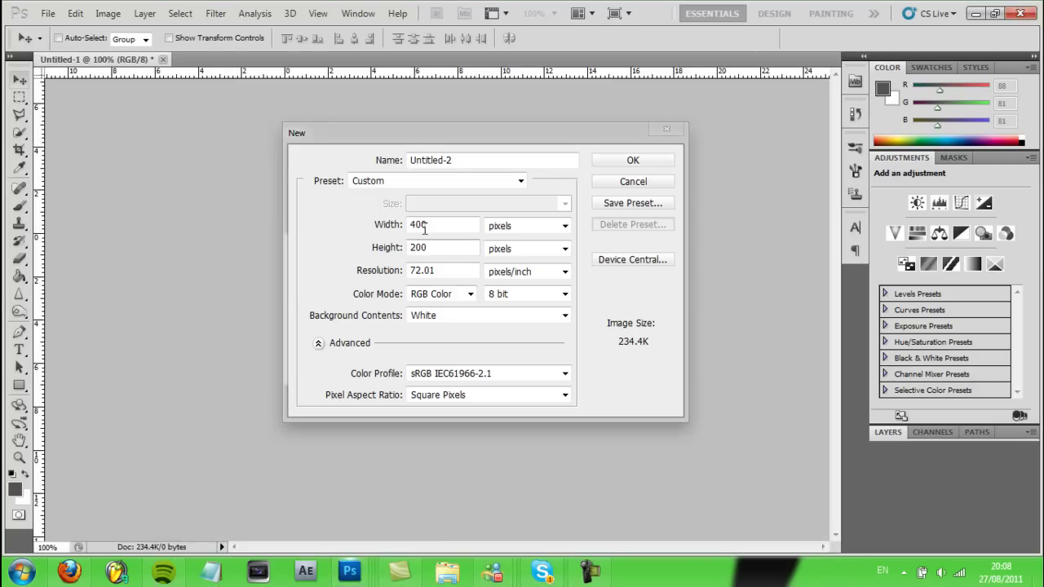
{"action": "left_click", "coordinate": [637, 184]}
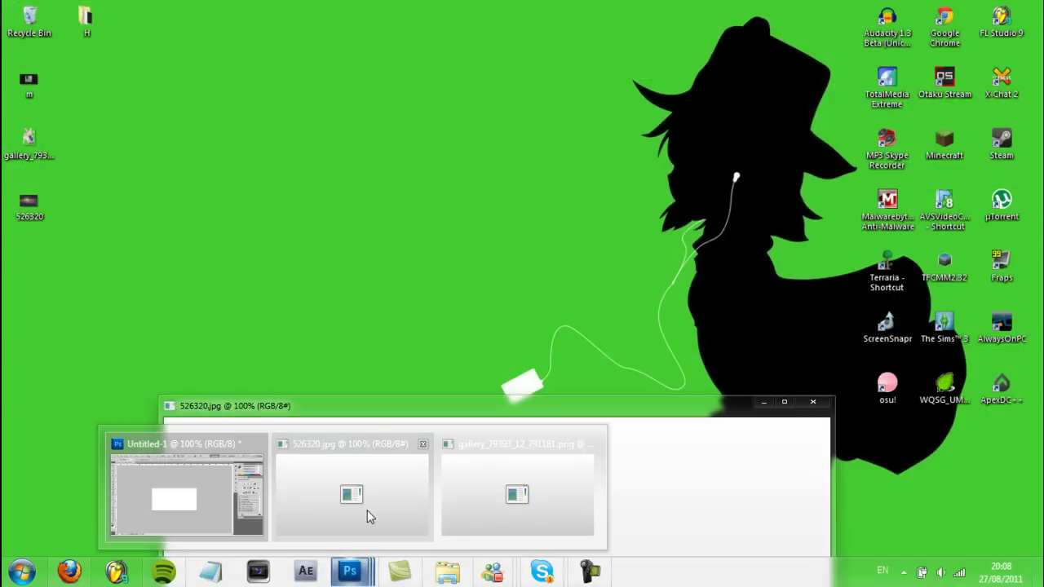
- Drag the sunset sky photo into the banner canvas as Layer 1
{"action": "mouse_move", "coordinate": [349, 570]}
{"action": "left_click", "coordinate": [367, 510]}
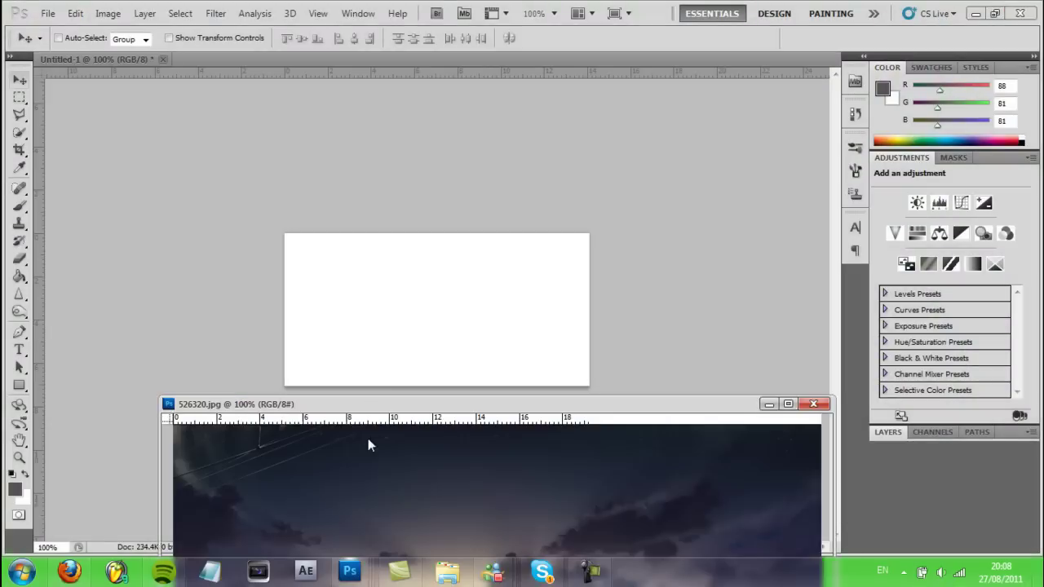
{"action": "mouse_move", "coordinate": [373, 308]}
{"action": "left_mouse_down"}
{"action": "mouse_move", "coordinate": [422, 313]}
{"action": "mouse_move", "coordinate": [400, 306]}
{"action": "mouse_move", "coordinate": [396, 354]}
{"action": "mouse_move", "coordinate": [396, 329]}
{"action": "left_mouse_up"}
{"action": "left_click", "coordinate": [769, 404]}
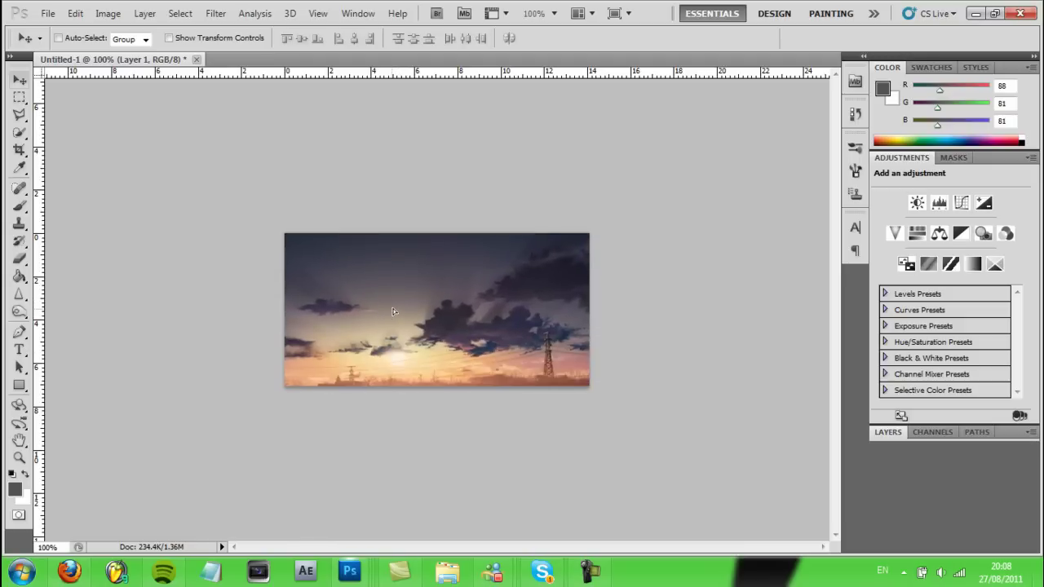
- Drag the anime girl image into the banner as Layer 2 and position it
{"action": "left_click", "coordinate": [459, 497]}
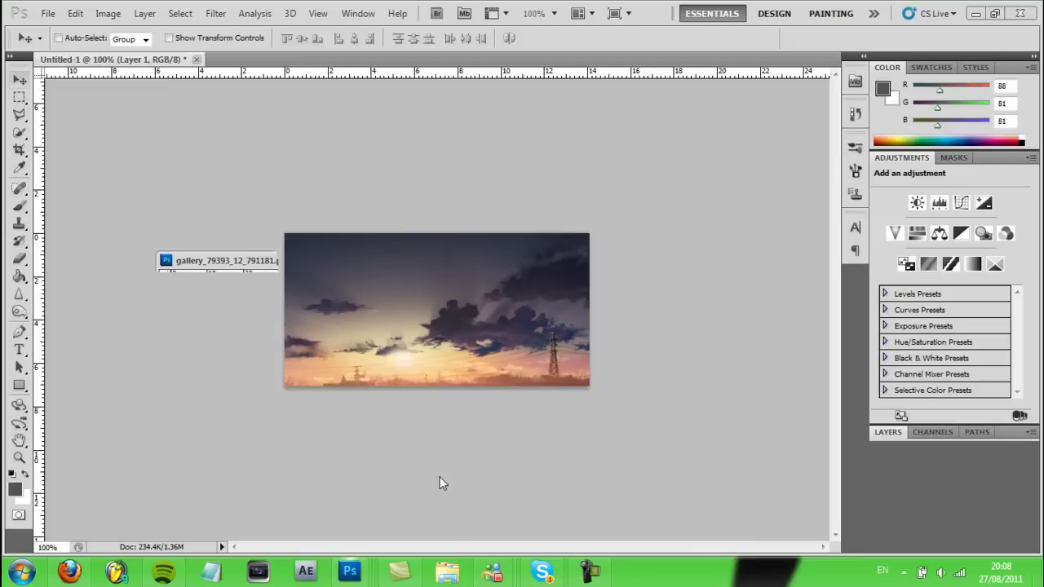
{"action": "double_click", "coordinate": [204, 254]}
{"action": "left_click_drag", "start_coordinate": [310, 408], "coordinate": [522, 310]}
{"action": "left_click", "coordinate": [388, 260]}
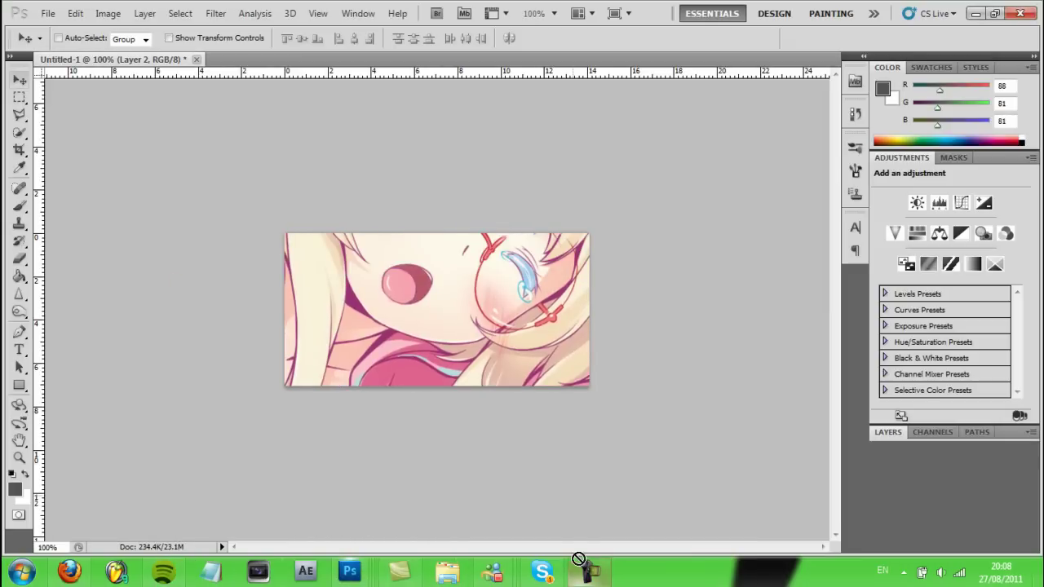
{"action": "left_click_drag", "start_coordinate": [482, 367], "coordinate": [554, 415]}
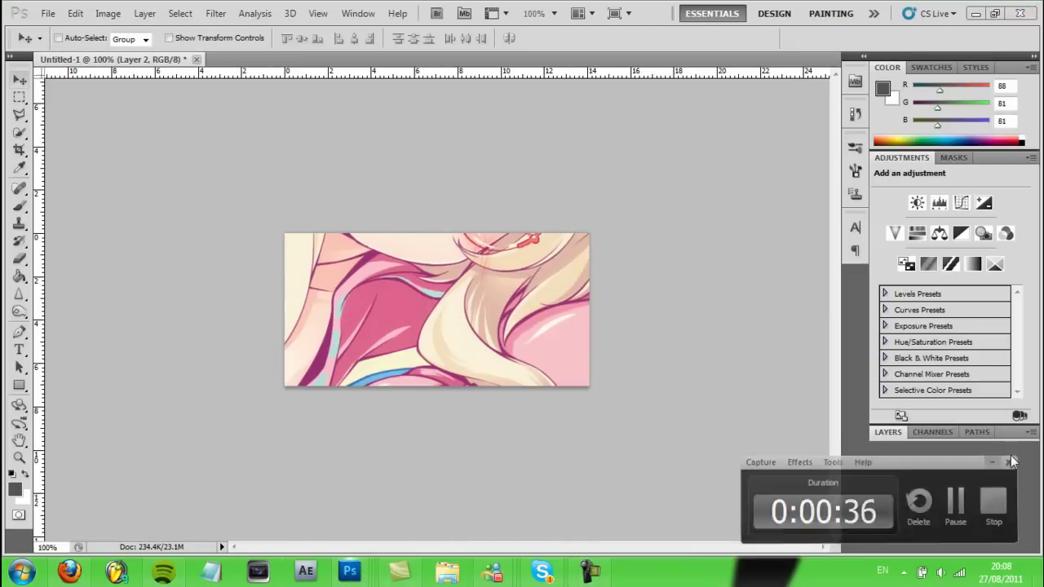
{"action": "mouse_move", "coordinate": [483, 436]}
{"action": "left_mouse_down"}
{"action": "mouse_move", "coordinate": [430, 389]}
{"action": "mouse_move", "coordinate": [515, 379]}
{"action": "mouse_move", "coordinate": [161, 202]}
{"action": "mouse_move", "coordinate": [175, 261]}
{"action": "left_mouse_up"}
- Free-transform Layer 2 proportionally down to about 20.62% and commit it over the sky
{"action": "key", "text": "ctrl+t"}
{"action": "mouse_move", "coordinate": [274, 201]}
{"action": "left_mouse_down"}
{"action": "mouse_move", "coordinate": [596, 401]}
{"action": "mouse_move", "coordinate": [520, 373]}
{"action": "mouse_move", "coordinate": [117, 131]}
{"action": "left_mouse_up"}
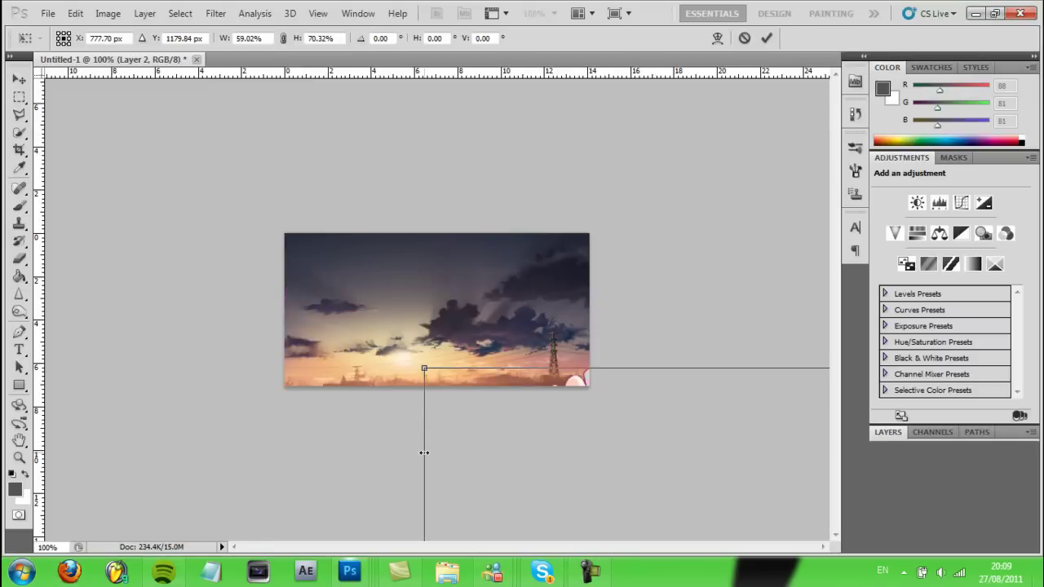
{"action": "left_click_drag", "start_coordinate": [77, 123], "coordinate": [426, 417]}
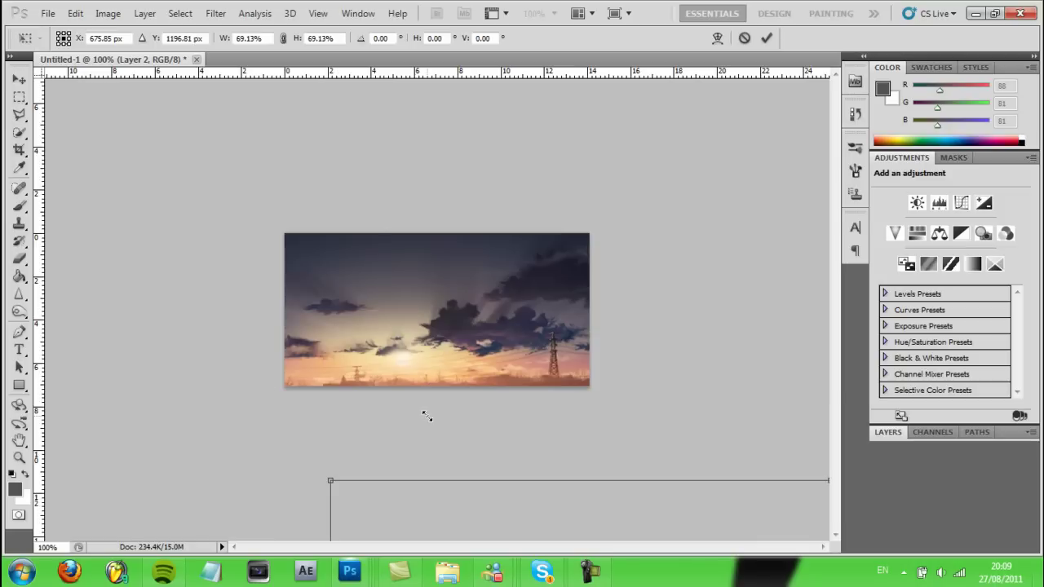
{"action": "mouse_move", "coordinate": [398, 549]}
{"action": "left_mouse_down"}
{"action": "mouse_move", "coordinate": [408, 366]}
{"action": "mouse_move", "coordinate": [101, 132]}
{"action": "mouse_move", "coordinate": [249, 229]}
{"action": "mouse_move", "coordinate": [466, 442]}
{"action": "left_mouse_up"}
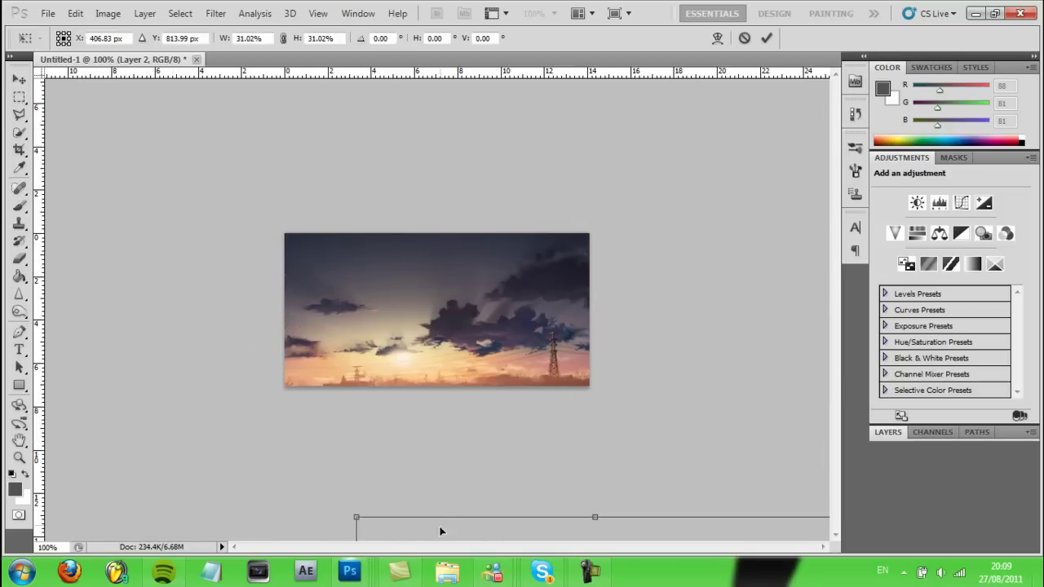
{"action": "mouse_move", "coordinate": [439, 532]}
{"action": "left_mouse_down"}
{"action": "mouse_move", "coordinate": [222, 184]}
{"action": "mouse_move", "coordinate": [123, 141]}
{"action": "mouse_move", "coordinate": [245, 326]}
{"action": "mouse_move", "coordinate": [399, 461]}
{"action": "mouse_move", "coordinate": [414, 299]}
{"action": "mouse_move", "coordinate": [406, 285]}
{"action": "mouse_move", "coordinate": [400, 299]}
{"action": "left_mouse_up"}
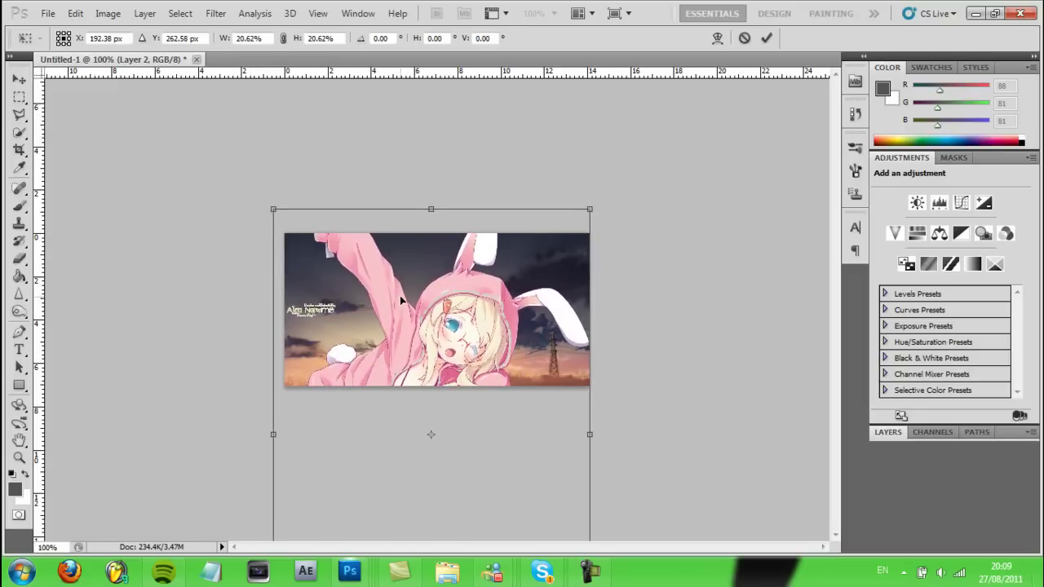
{"action": "key", "text": "Return"}
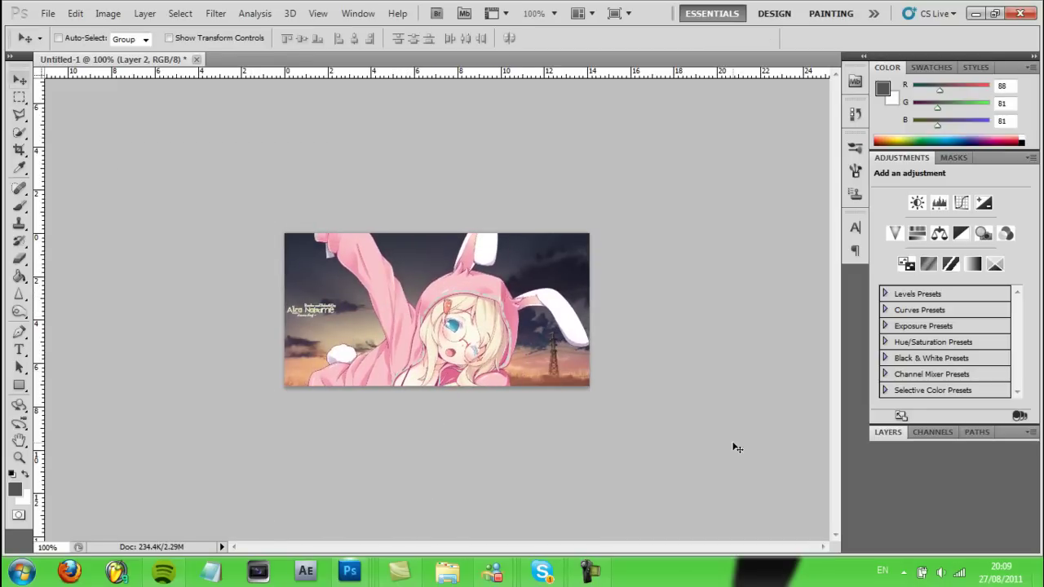
{"action": "mouse_move", "coordinate": [517, 367]}
{"action": "left_mouse_down"}
{"action": "mouse_move", "coordinate": [515, 403]}
{"action": "mouse_move", "coordinate": [517, 366]}
{"action": "left_mouse_up"}
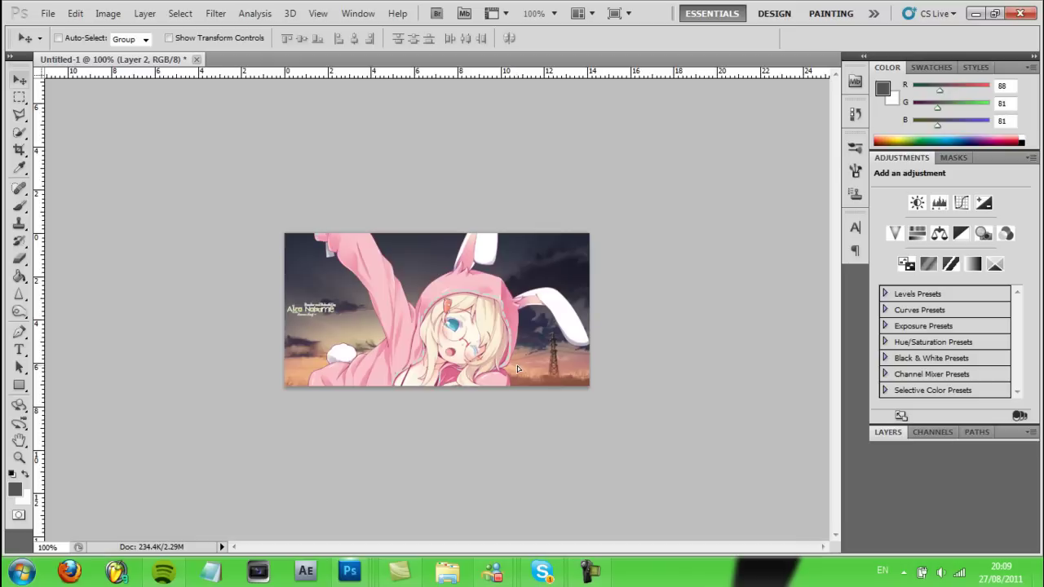
- Erase the small signature text on the banner's left with the Eraser
{"action": "left_click", "coordinate": [889, 433]}
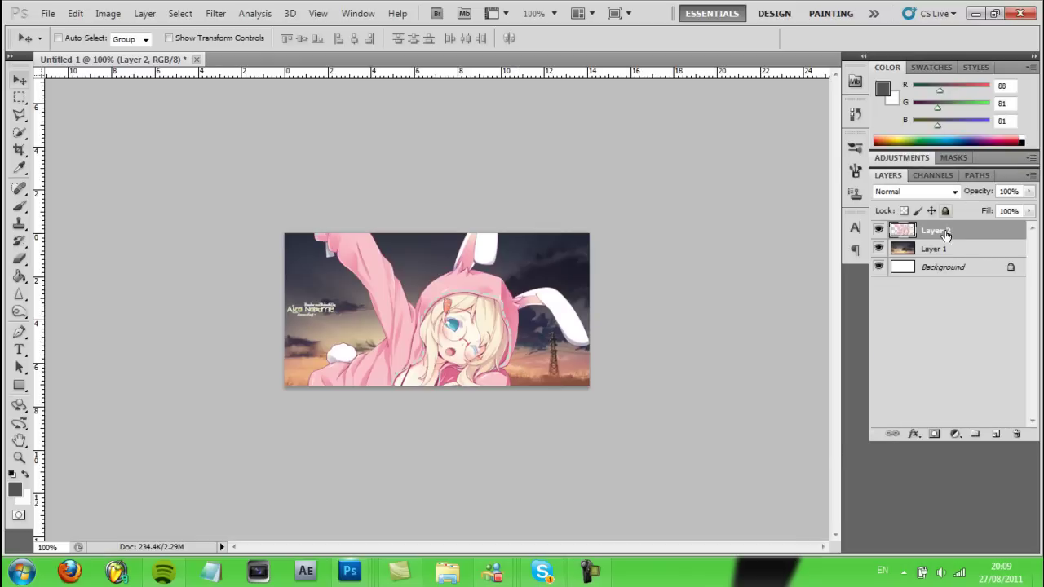
{"action": "left_click", "coordinate": [21, 258]}
{"action": "left_click_drag", "start_coordinate": [351, 310], "coordinate": [262, 305]}
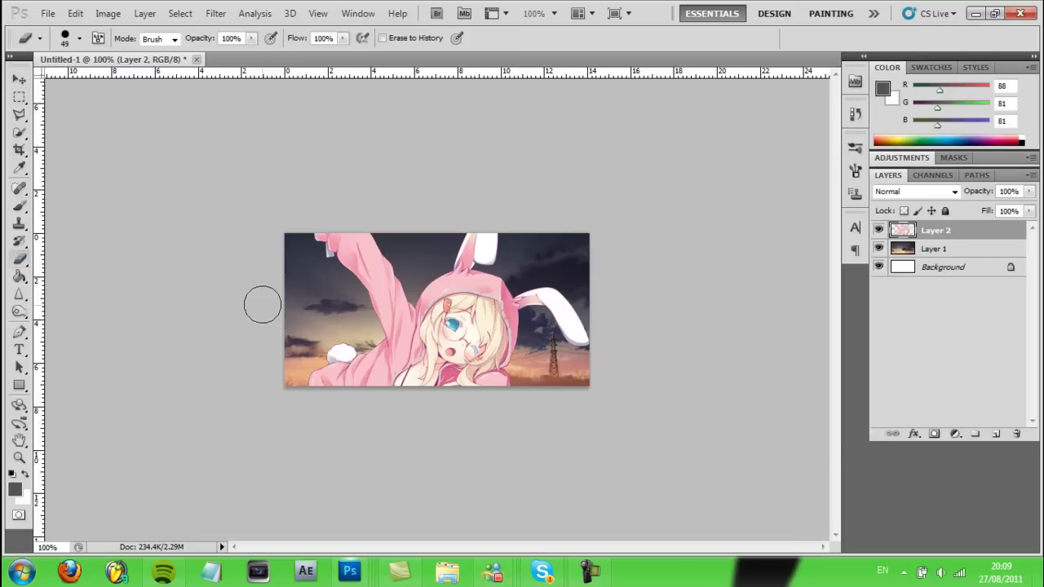
- Zoom in to 300% and duplicate the girl layer twice
{"action": "left_click", "coordinate": [20, 458]}
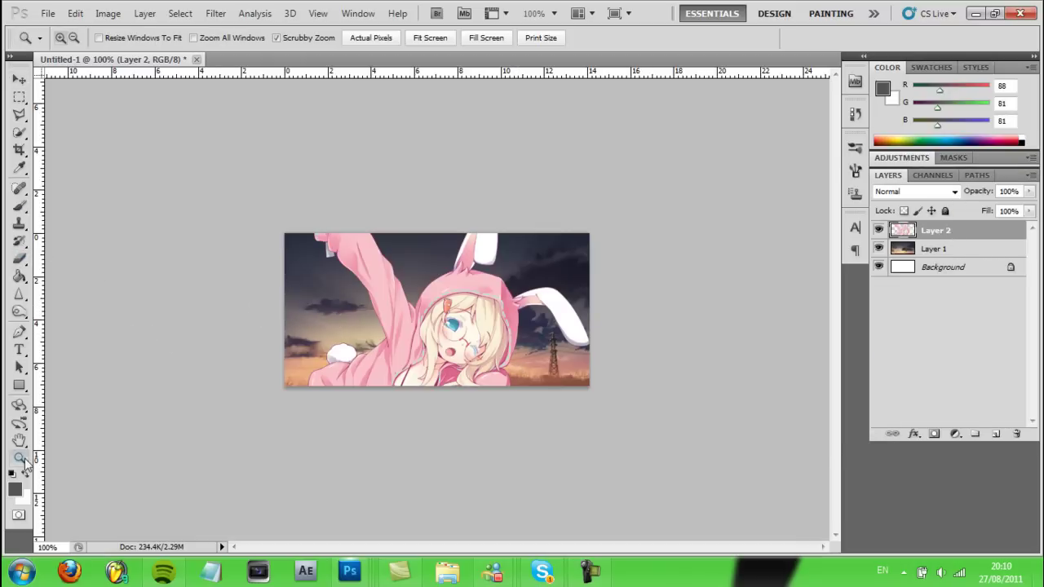
{"action": "left_click", "coordinate": [365, 306]}
{"action": "left_click", "coordinate": [296, 427]}
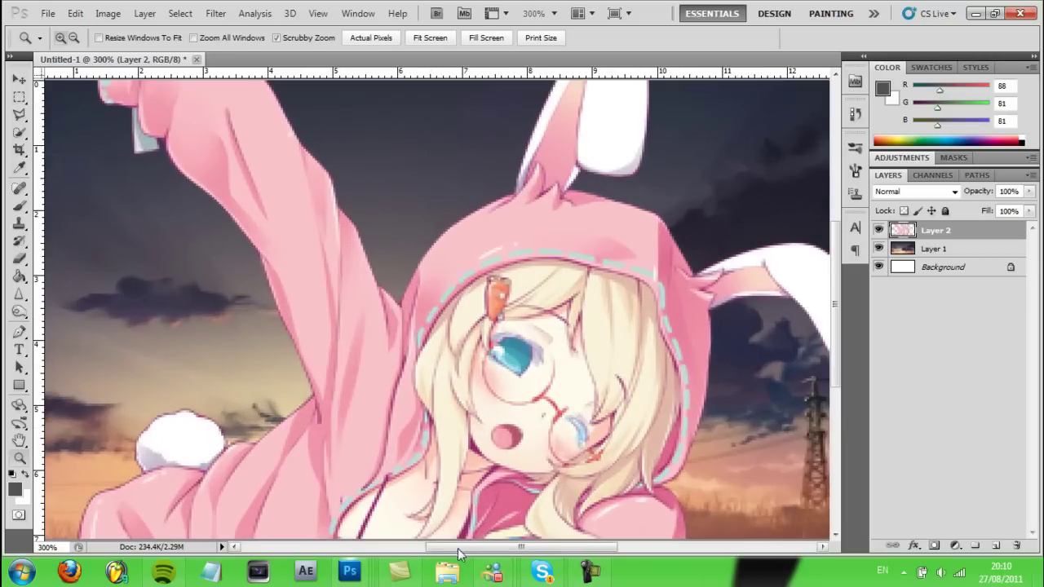
{"action": "mouse_move", "coordinate": [457, 545]}
{"action": "left_mouse_down"}
{"action": "mouse_move", "coordinate": [410, 545]}
{"action": "mouse_move", "coordinate": [432, 545]}
{"action": "left_mouse_up"}
{"action": "left_click_drag", "start_coordinate": [838, 261], "coordinate": [838, 247]}
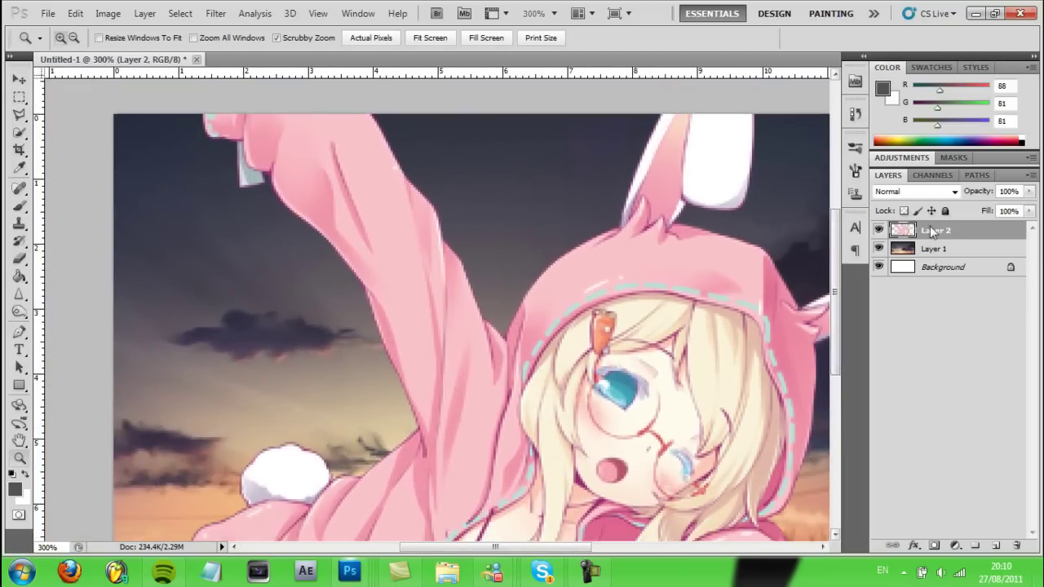
{"action": "key", "text": "ctrl+j"}
{"action": "key", "text": "ctrl+j"}
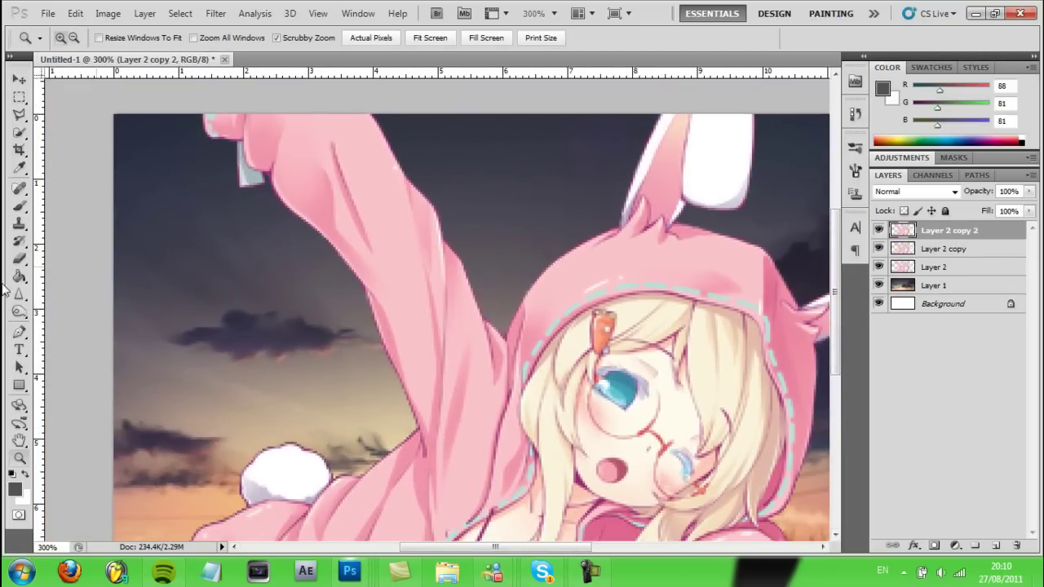
{"action": "left_click", "coordinate": [18, 294]}
{"action": "left_click", "coordinate": [69, 291]}
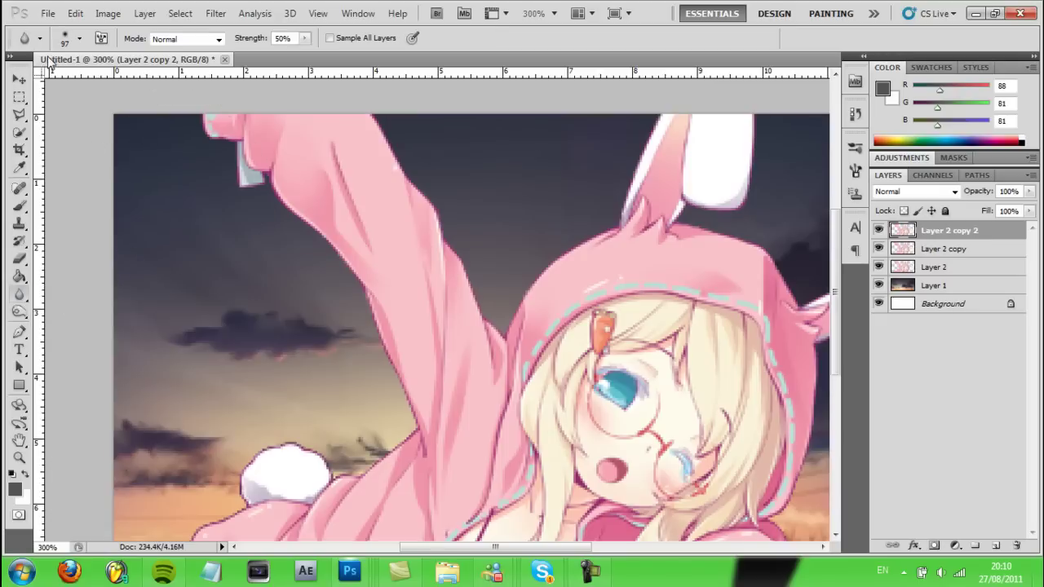
- Set the Blur tool to a 25 px hard round brush
{"action": "left_click", "coordinate": [79, 38]}
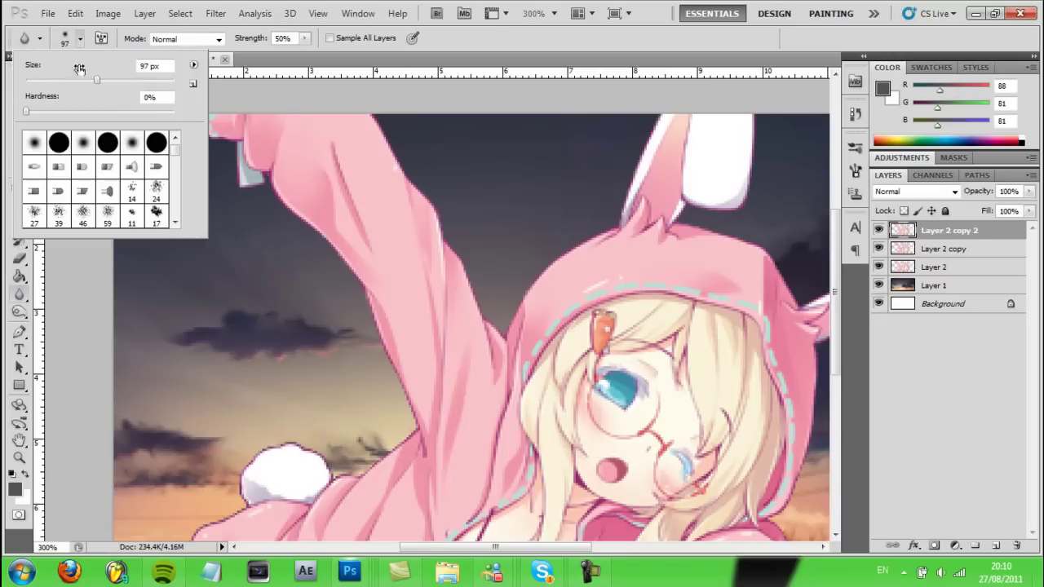
{"action": "left_click", "coordinate": [59, 143]}
{"action": "mouse_move", "coordinate": [39, 79]}
{"action": "left_mouse_down"}
{"action": "mouse_move", "coordinate": [26, 79]}
{"action": "mouse_move", "coordinate": [43, 81]}
{"action": "left_mouse_up"}
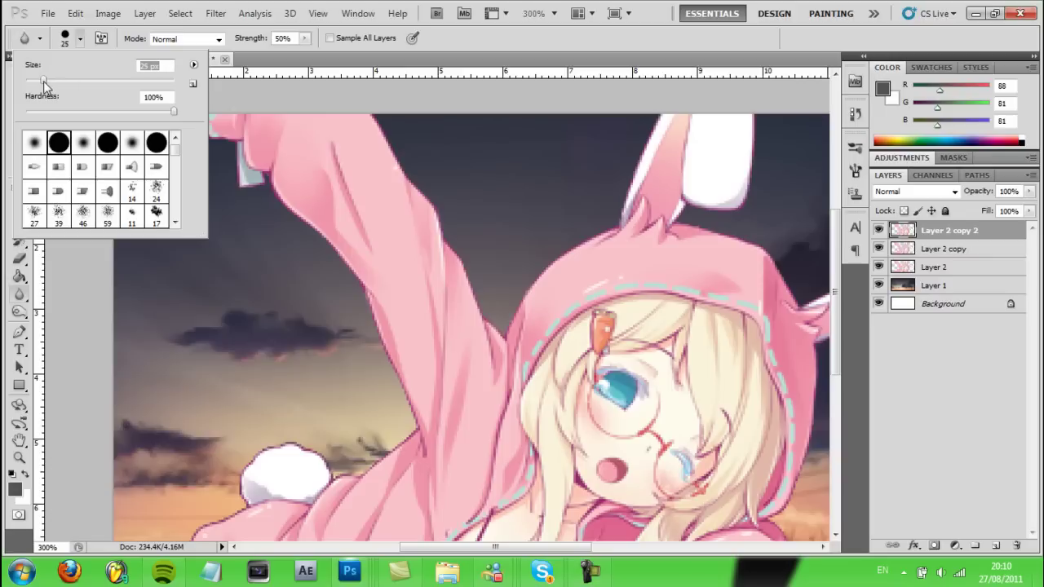
{"action": "left_click", "coordinate": [252, 85]}
- Blur the girl's arm, ear and hood outlines on Layer 2 copy 2, then view at 100%
{"action": "mouse_move", "coordinate": [231, 179]}
{"action": "left_mouse_down"}
{"action": "mouse_move", "coordinate": [392, 440]}
{"action": "mouse_move", "coordinate": [192, 514]}
{"action": "left_mouse_up"}
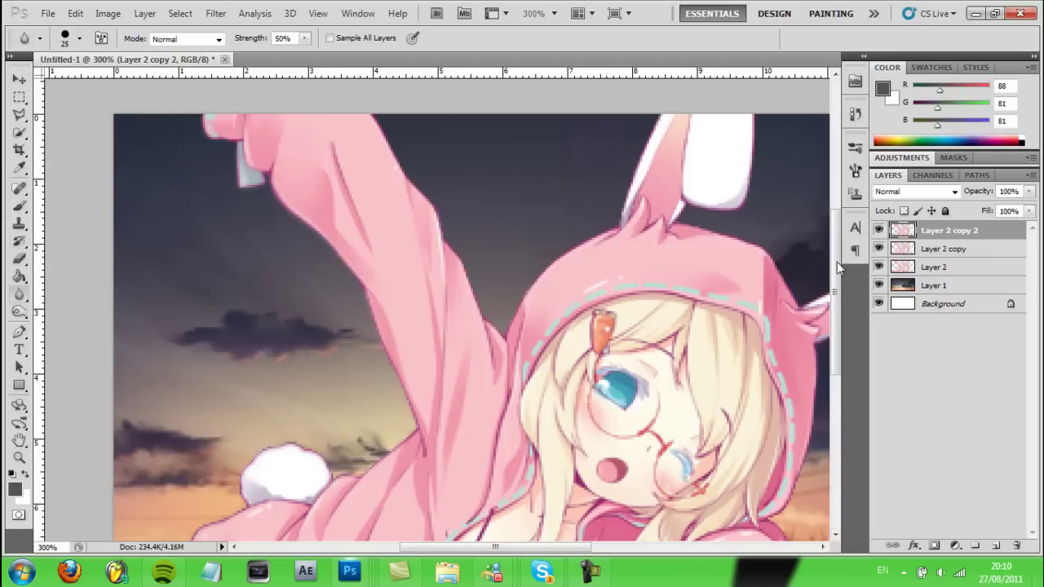
{"action": "left_click_drag", "start_coordinate": [837, 262], "coordinate": [837, 333]}
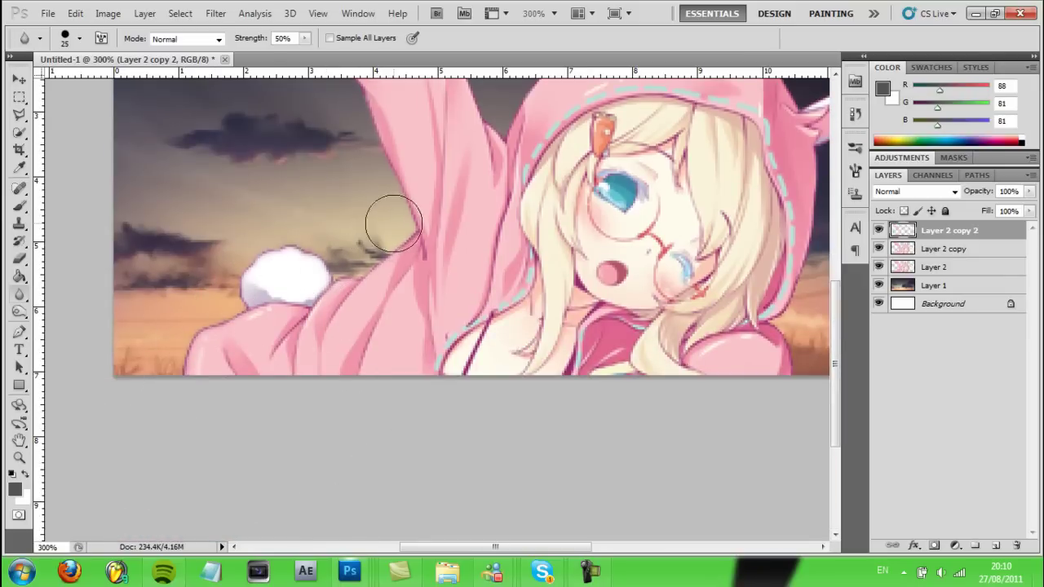
{"action": "left_click_drag", "start_coordinate": [461, 547], "coordinate": [546, 547]}
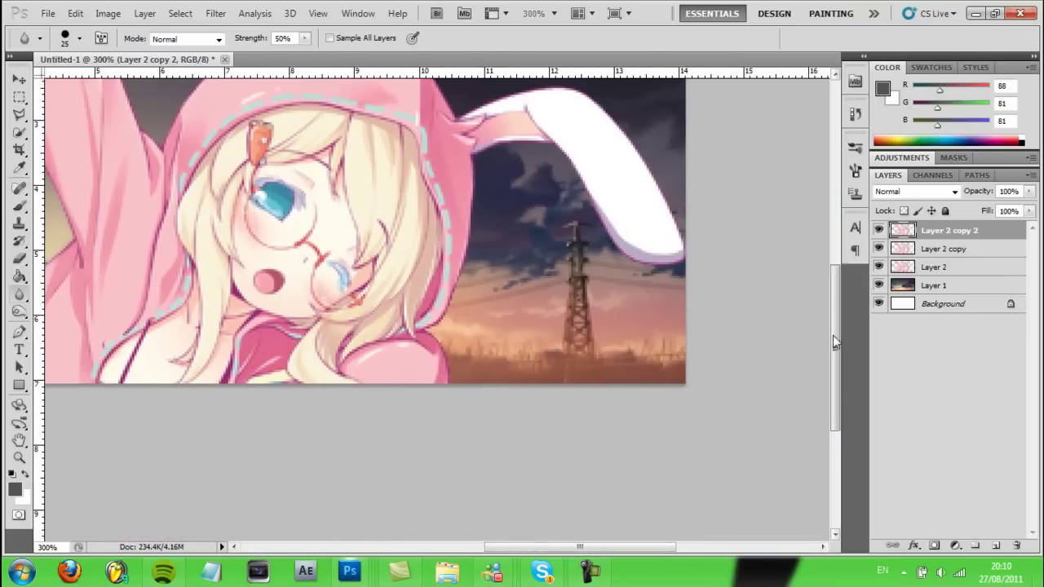
{"action": "left_click_drag", "start_coordinate": [834, 343], "coordinate": [834, 319]}
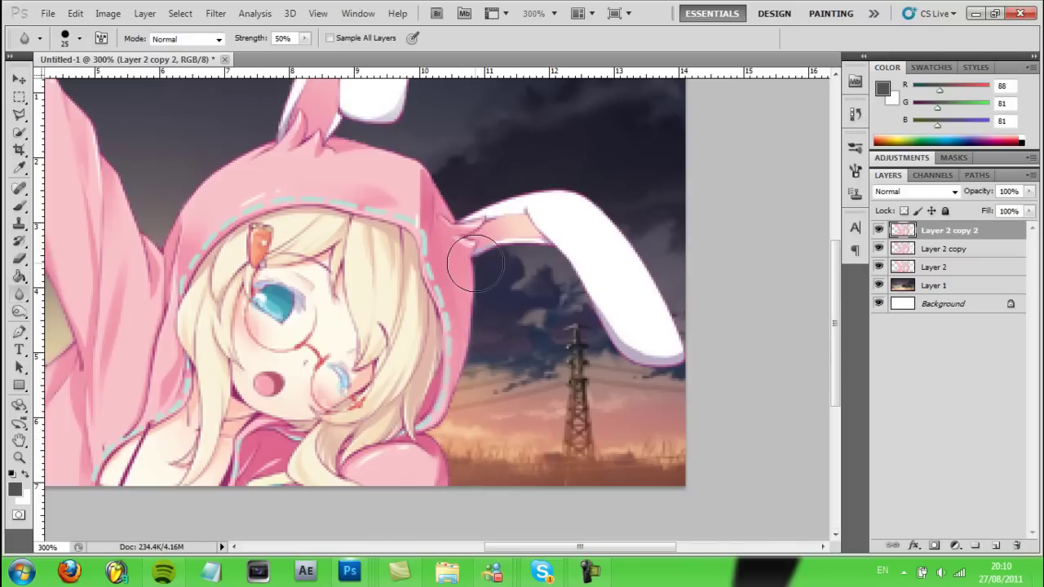
{"action": "mouse_move", "coordinate": [476, 263]}
{"action": "left_mouse_down"}
{"action": "mouse_move", "coordinate": [524, 257]}
{"action": "mouse_move", "coordinate": [628, 369]}
{"action": "mouse_move", "coordinate": [685, 316]}
{"action": "mouse_move", "coordinate": [595, 191]}
{"action": "mouse_move", "coordinate": [462, 182]}
{"action": "mouse_move", "coordinate": [552, 174]}
{"action": "mouse_move", "coordinate": [393, 141]}
{"action": "mouse_move", "coordinate": [449, 175]}
{"action": "mouse_move", "coordinate": [422, 109]}
{"action": "left_mouse_up"}
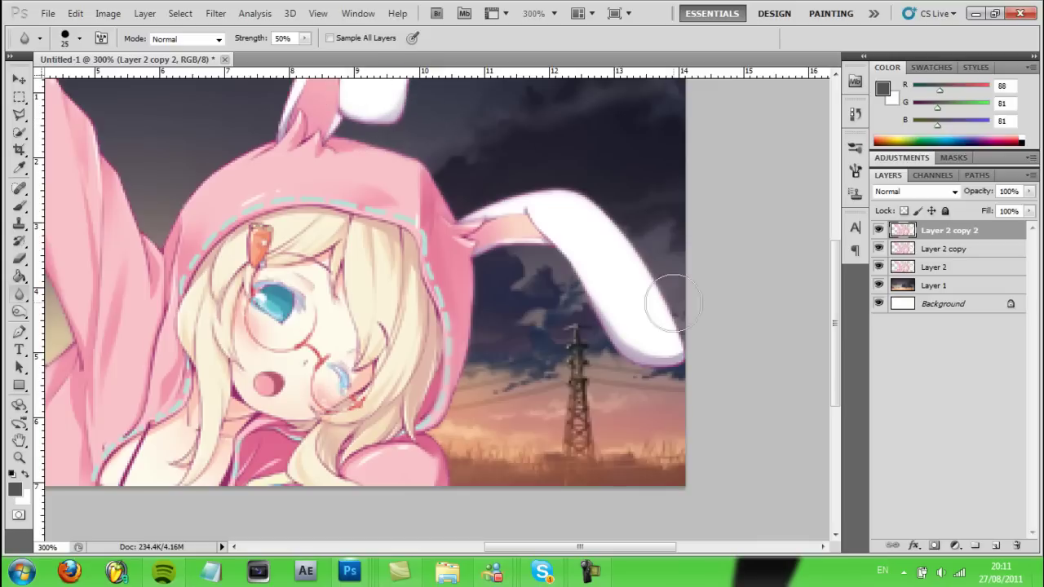
{"action": "scroll", "coordinate": [832, 319], "scroll_direction": "up", "scroll_amount": 3}
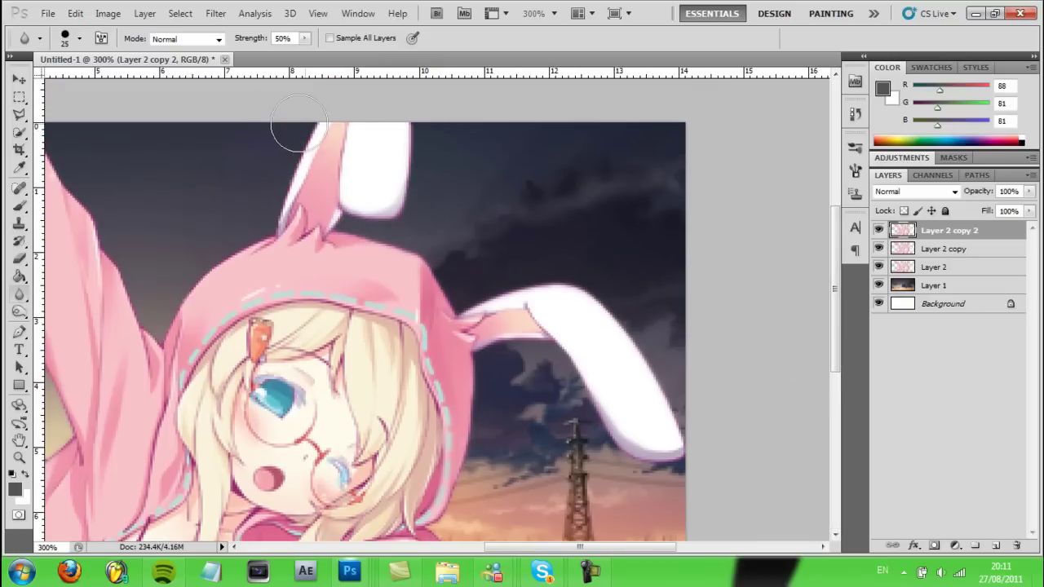
{"action": "mouse_move", "coordinate": [299, 124]}
{"action": "left_mouse_down"}
{"action": "mouse_move", "coordinate": [269, 183]}
{"action": "mouse_move", "coordinate": [152, 299]}
{"action": "left_mouse_up"}
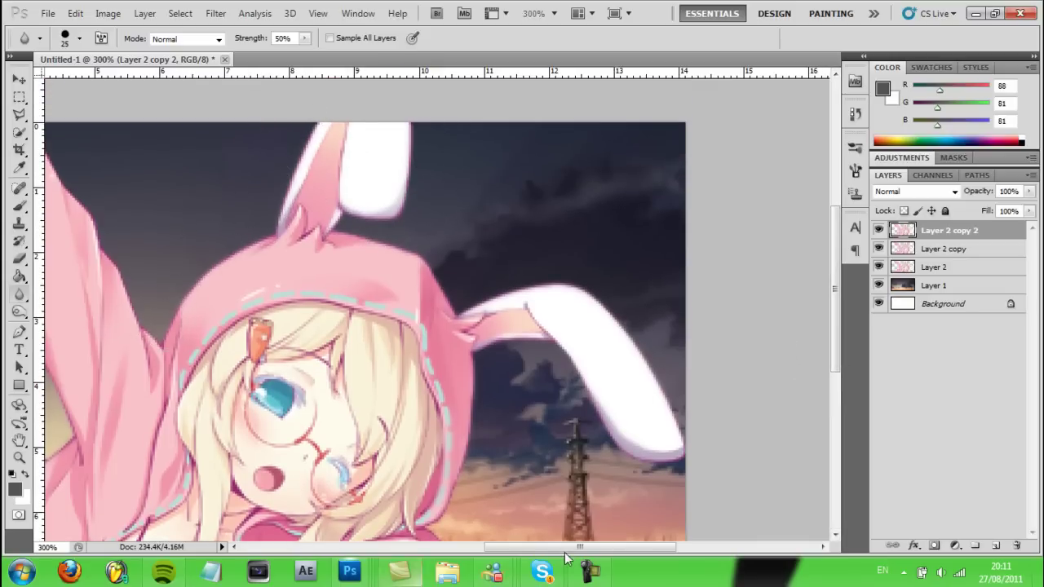
{"action": "left_click_drag", "start_coordinate": [565, 551], "coordinate": [474, 552]}
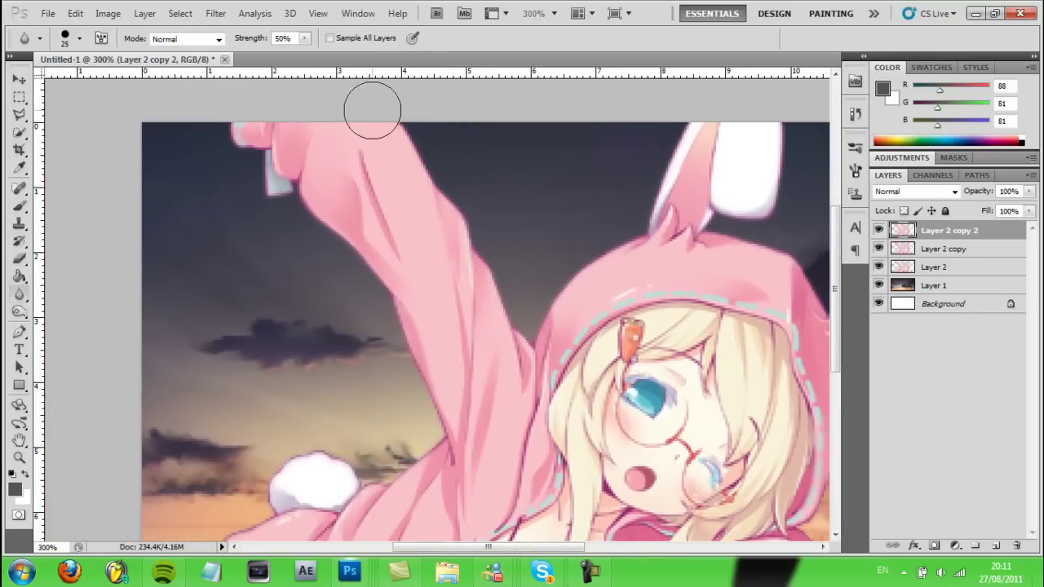
{"action": "left_click", "coordinate": [19, 458]}
{"action": "left_click", "coordinate": [361, 38]}
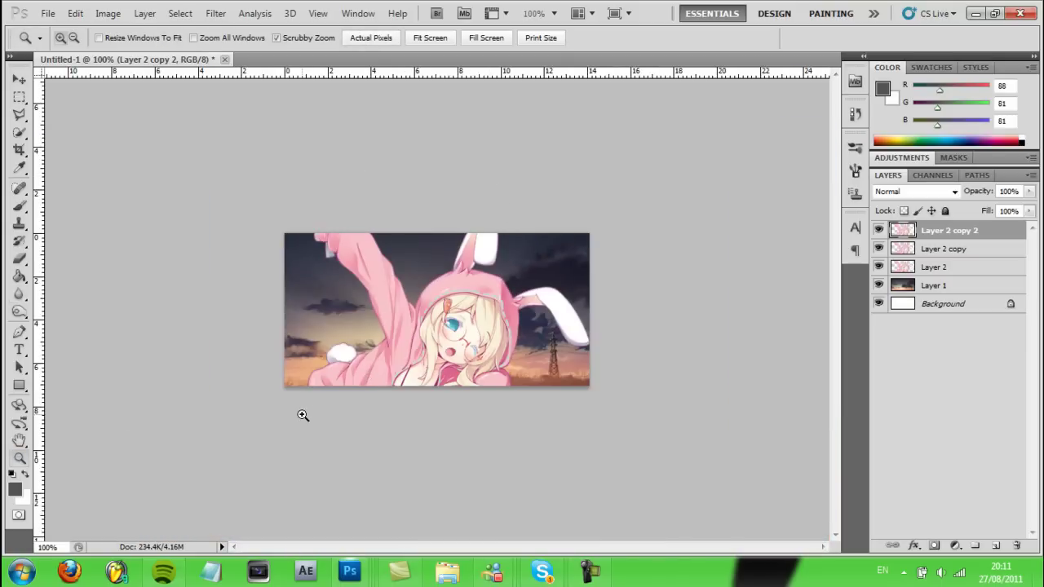
- Select the sky layer, Layer 1, without applying any filter
{"action": "left_click", "coordinate": [938, 286]}
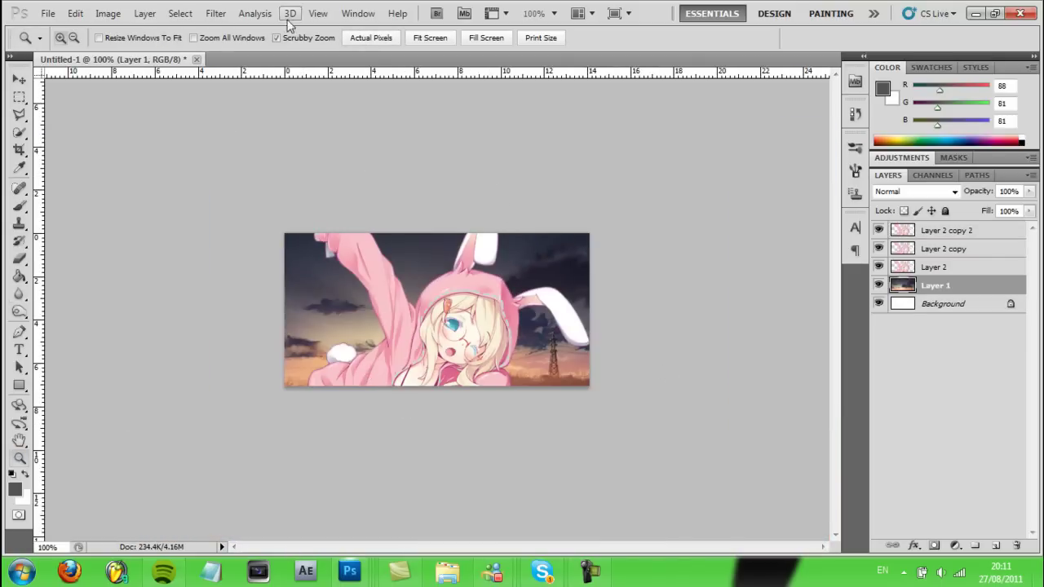
{"action": "left_click", "coordinate": [215, 13]}
{"action": "left_click", "coordinate": [976, 295]}
- Create and delete a test group (Group Only), then add a Hue/Saturation adjustment layer
{"action": "left_click", "coordinate": [966, 549]}
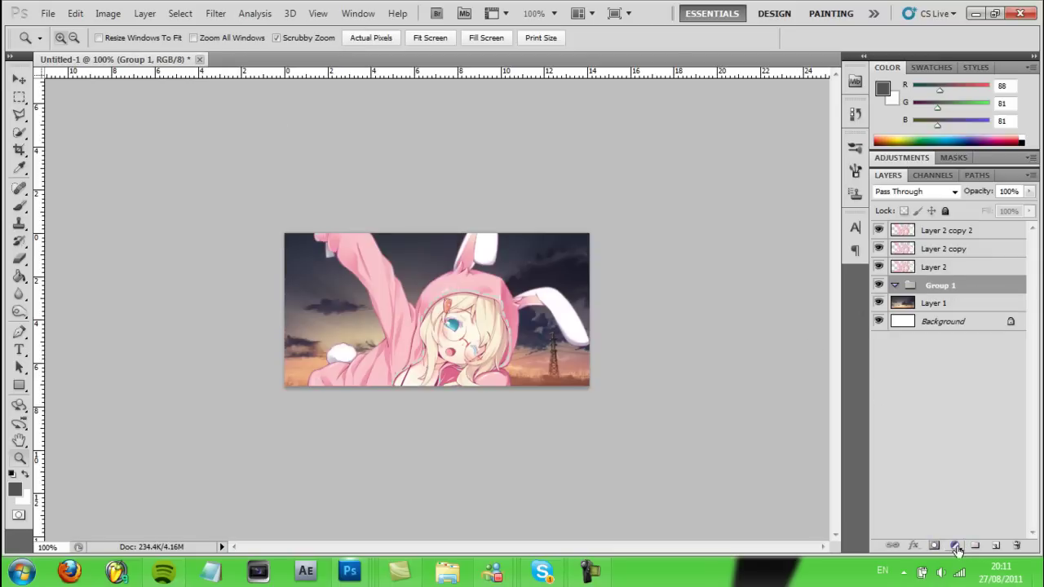
{"action": "right_click", "coordinate": [959, 285]}
{"action": "left_click", "coordinate": [947, 324]}
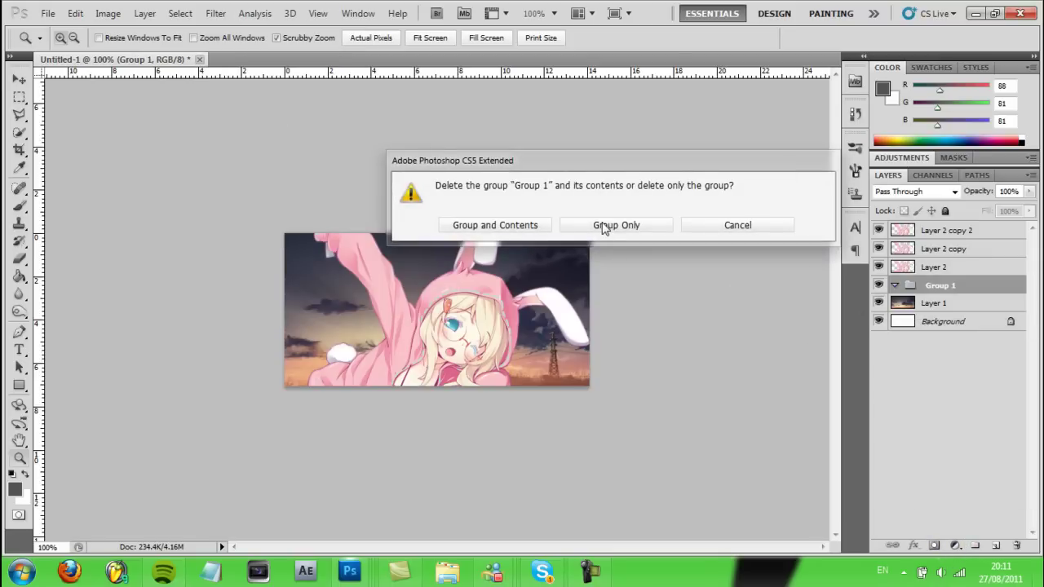
{"action": "left_click", "coordinate": [644, 228]}
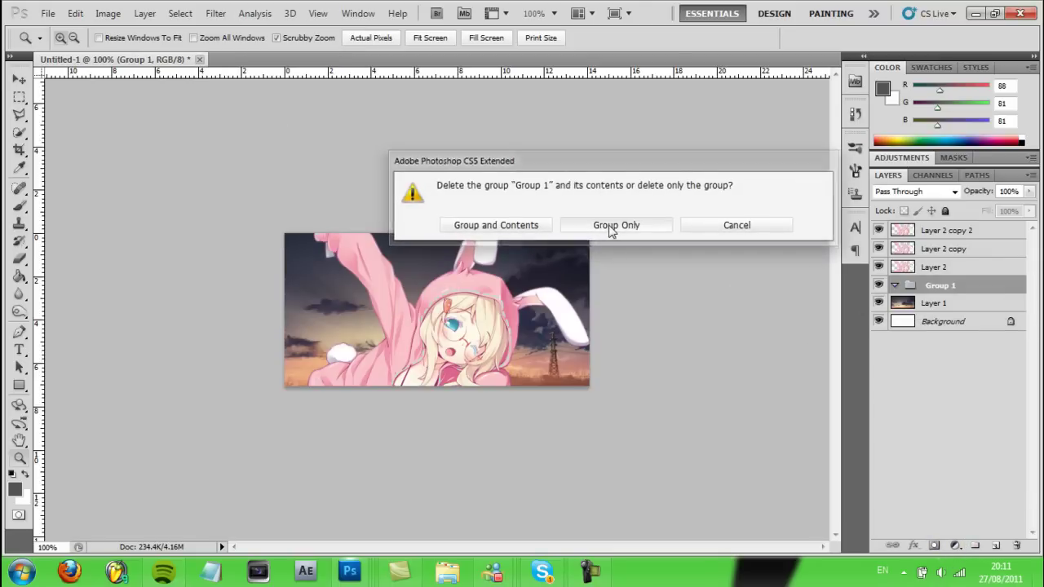
{"action": "left_click", "coordinate": [956, 546]}
{"action": "left_click", "coordinate": [942, 383]}
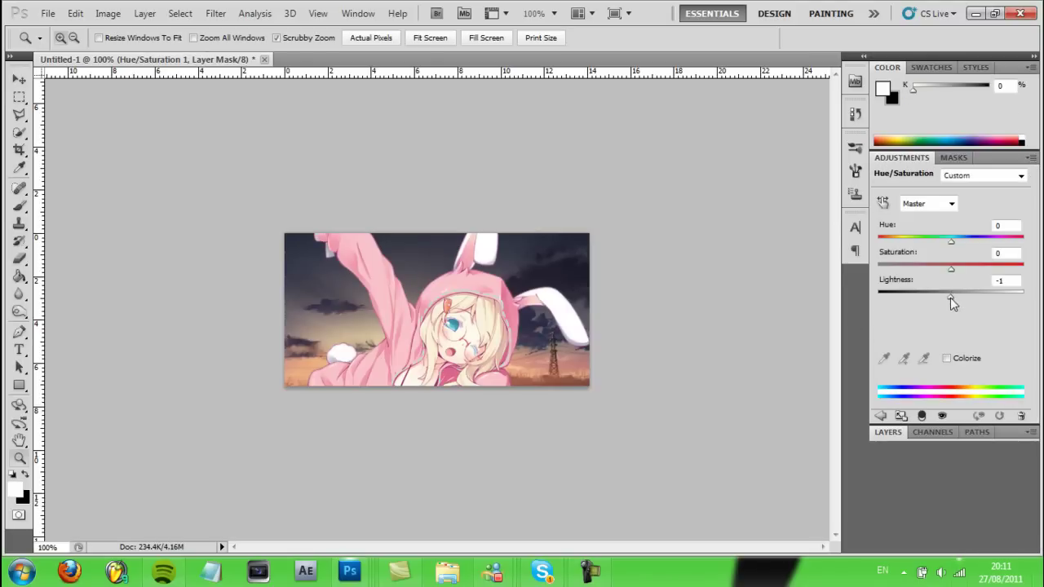
- Set Hue/Saturation to Saturation -4, Lightness -5, and discard a trial Black & White layer
{"action": "mouse_move", "coordinate": [951, 298]}
{"action": "left_mouse_down"}
{"action": "mouse_move", "coordinate": [965, 298]}
{"action": "mouse_move", "coordinate": [947, 298]}
{"action": "mouse_move", "coordinate": [962, 268]}
{"action": "mouse_move", "coordinate": [938, 270]}
{"action": "left_mouse_up"}
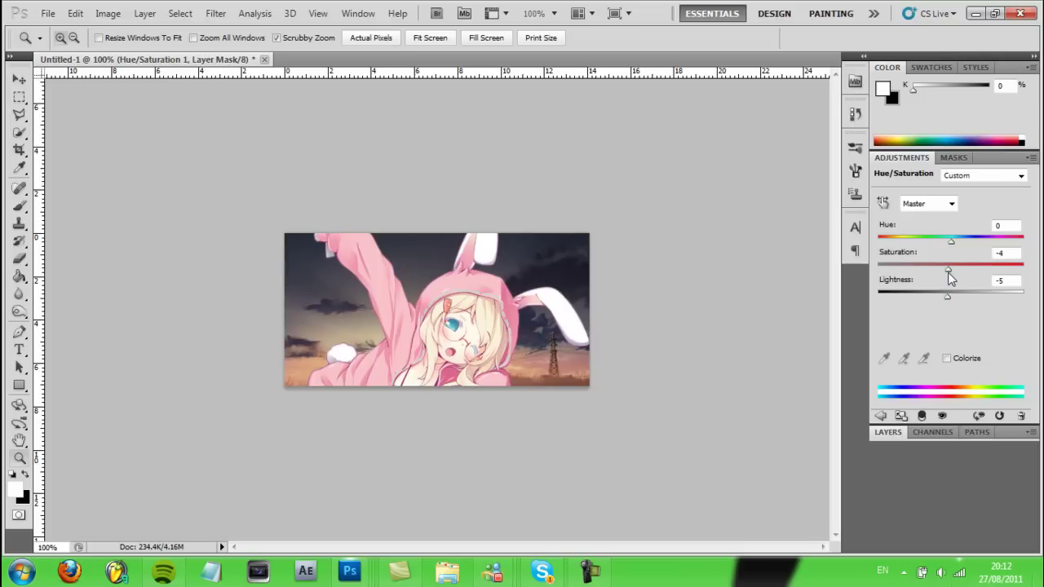
{"action": "left_click", "coordinate": [921, 433]}
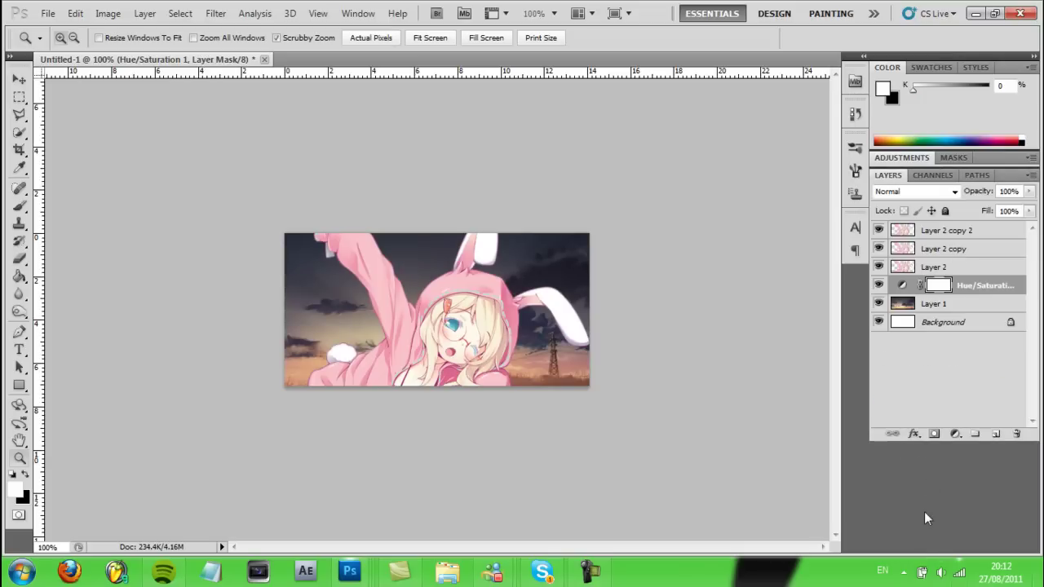
{"action": "left_click", "coordinate": [956, 436]}
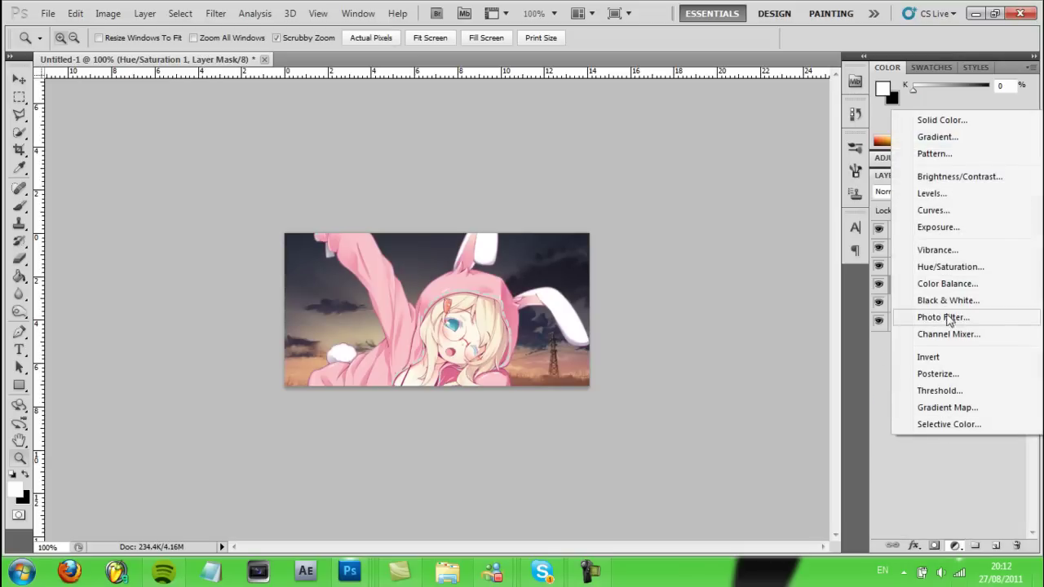
{"action": "left_click", "coordinate": [949, 300]}
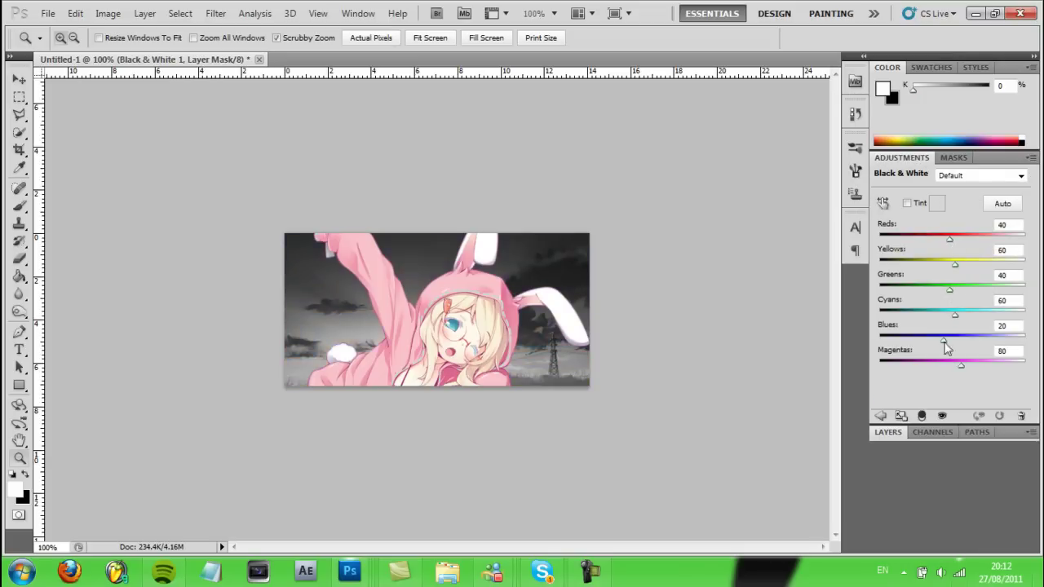
{"action": "left_click", "coordinate": [889, 433]}
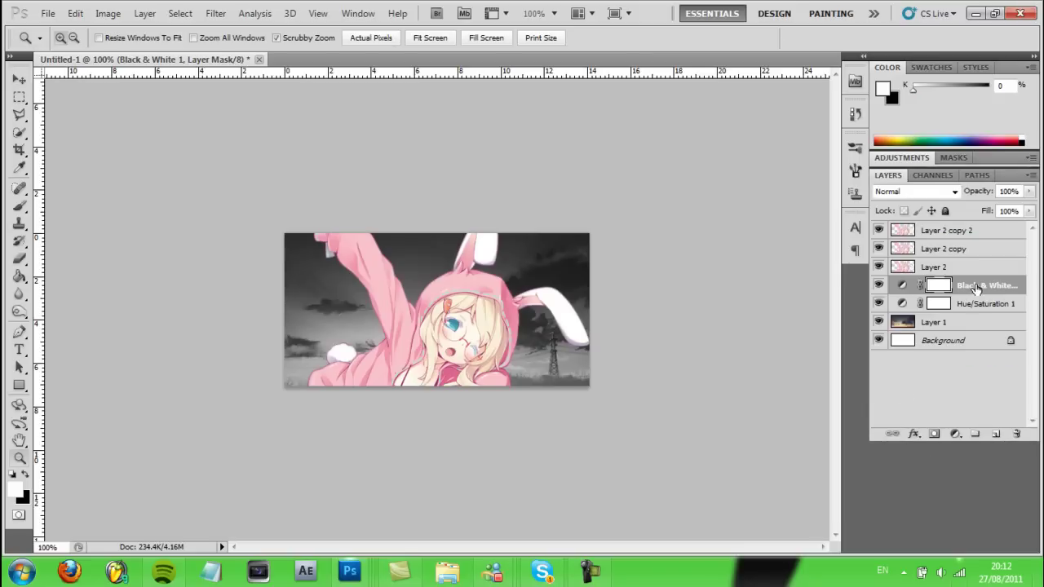
{"action": "key", "text": "Delete"}
{"action": "mouse_move", "coordinate": [976, 286]}
{"action": "left_mouse_down"}
{"action": "mouse_move", "coordinate": [976, 231]}
{"action": "mouse_move", "coordinate": [972, 299]}
{"action": "left_mouse_up"}
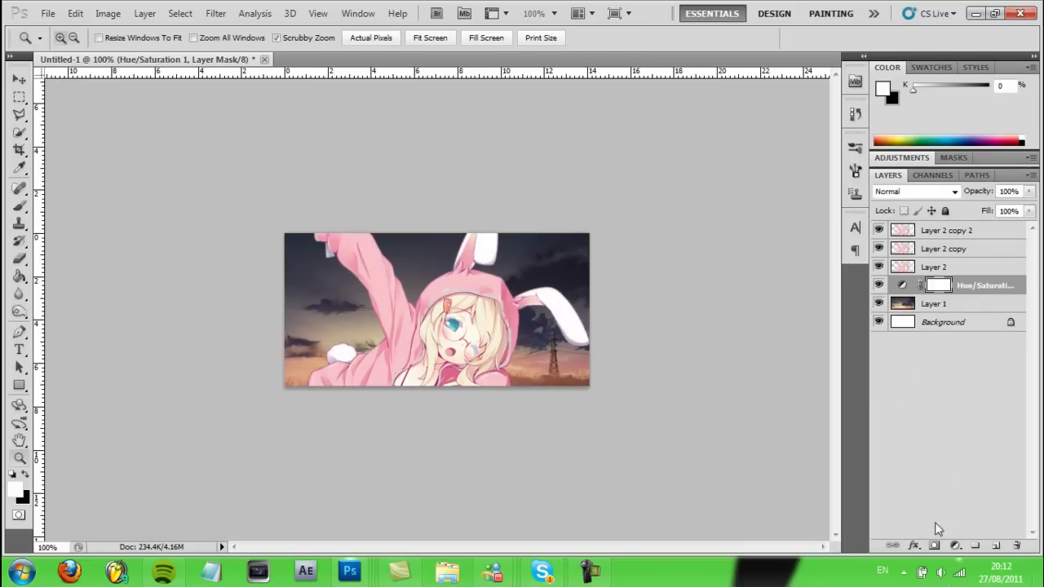
{"action": "left_click", "coordinate": [956, 545]}
- Add a Warming Filter (85) Photo Filter at 33% and a Curves layer at Input 77/Output 63
{"action": "left_click", "coordinate": [901, 430]}
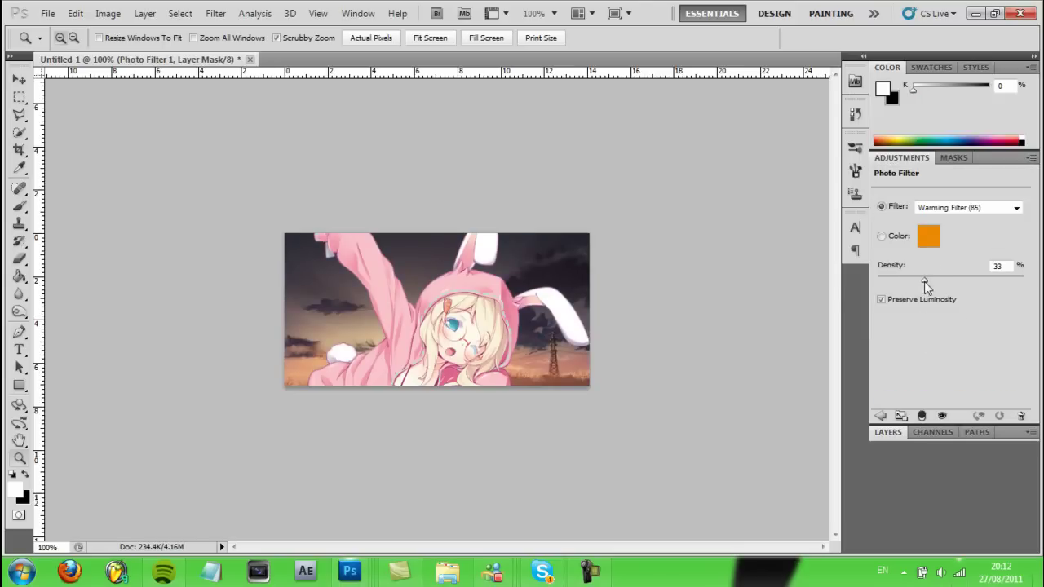
{"action": "left_click", "coordinate": [888, 432]}
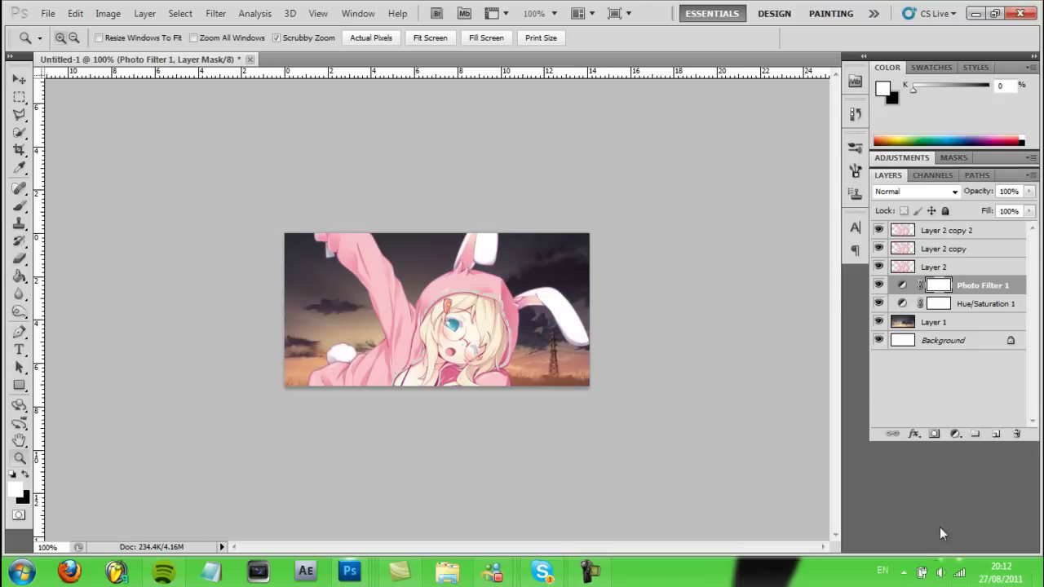
{"action": "left_click", "coordinate": [956, 434]}
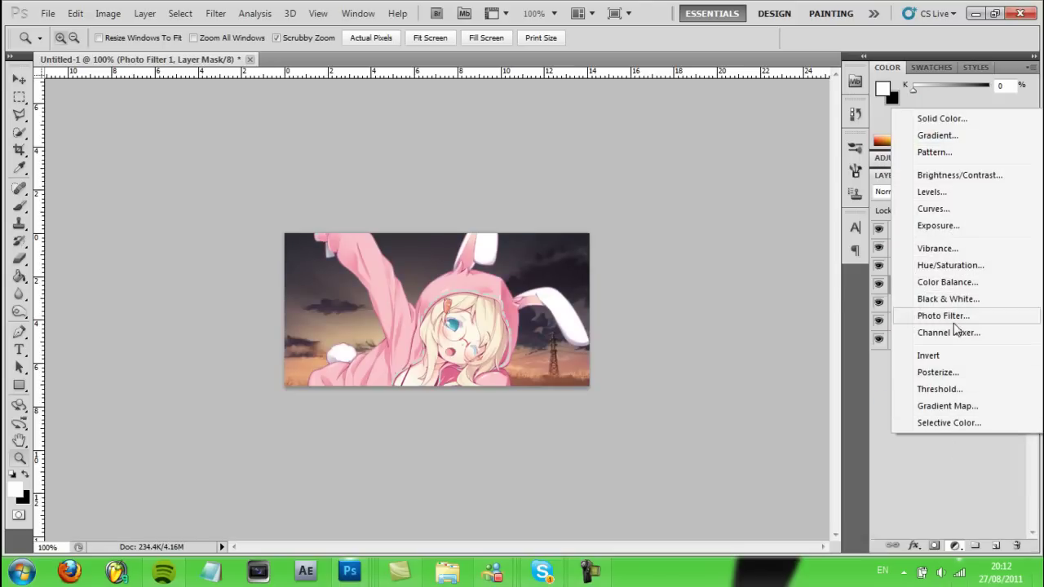
{"action": "left_click", "coordinate": [945, 211]}
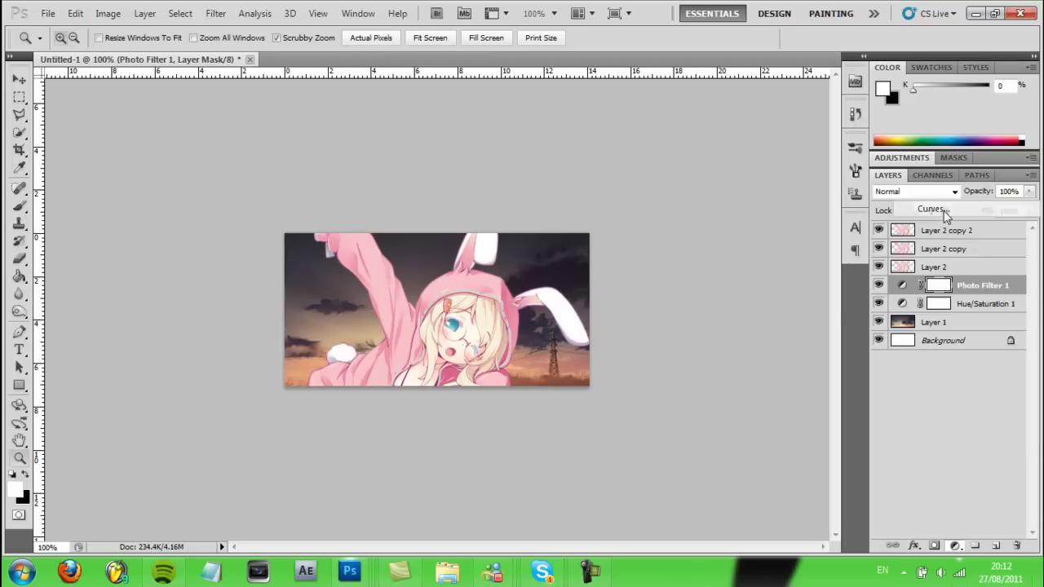
{"action": "left_click_drag", "start_coordinate": [962, 288], "coordinate": [940, 308]}
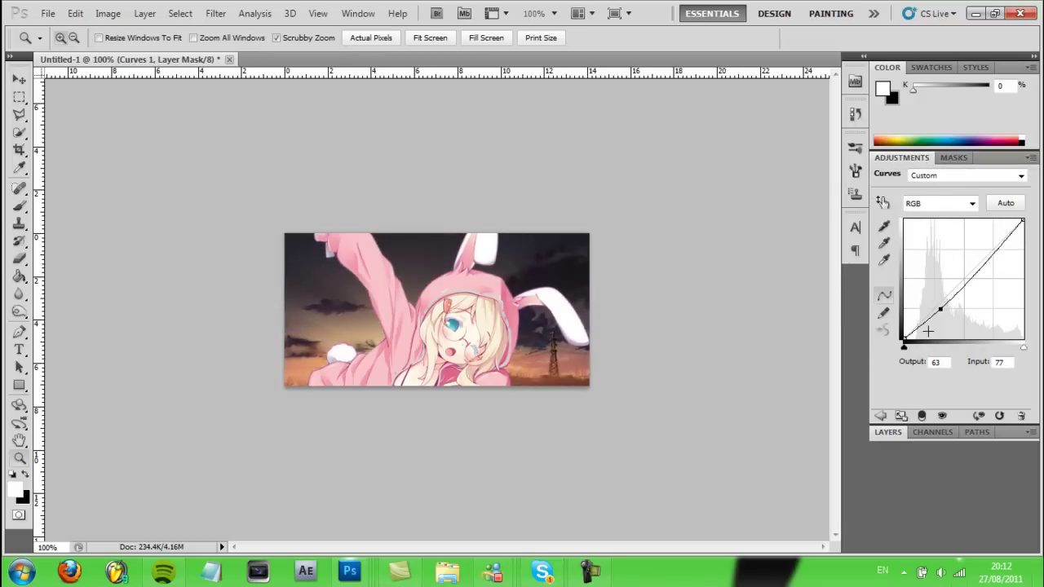
{"action": "left_click", "coordinate": [890, 434]}
{"action": "left_click", "coordinate": [954, 434]}
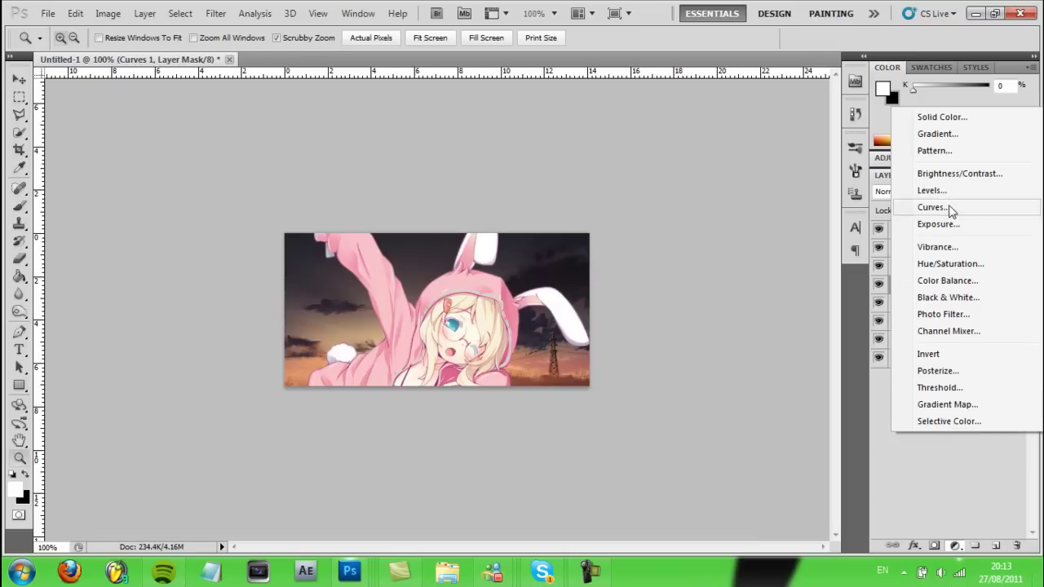
- Add a Brightness/Contrast layer at Brightness 4 and Contrast 4, deleting and restoring it once
{"action": "left_click", "coordinate": [949, 171]}
{"action": "left_click_drag", "start_coordinate": [951, 244], "coordinate": [953, 214]}
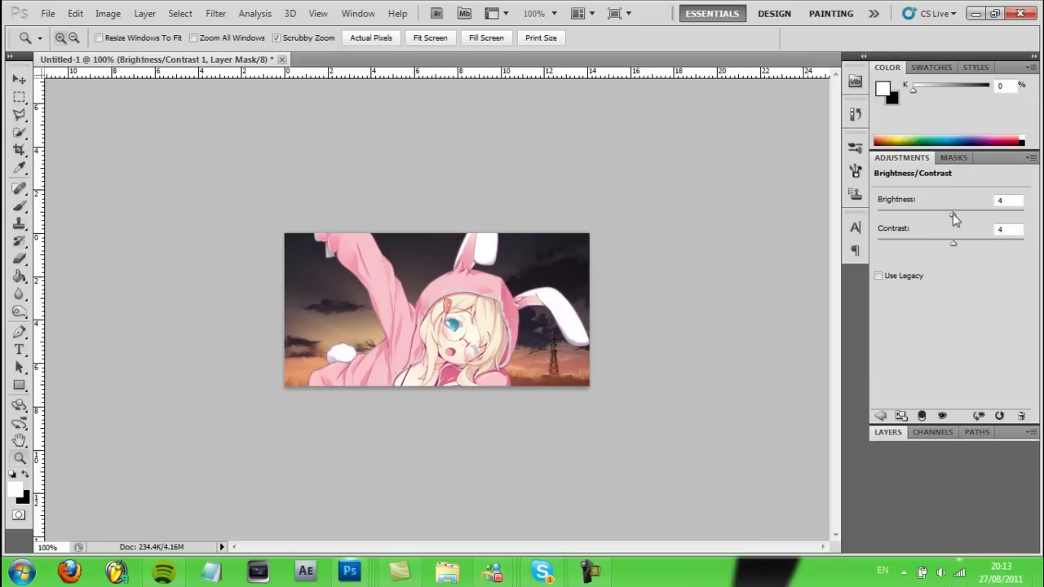
{"action": "left_click", "coordinate": [889, 432]}
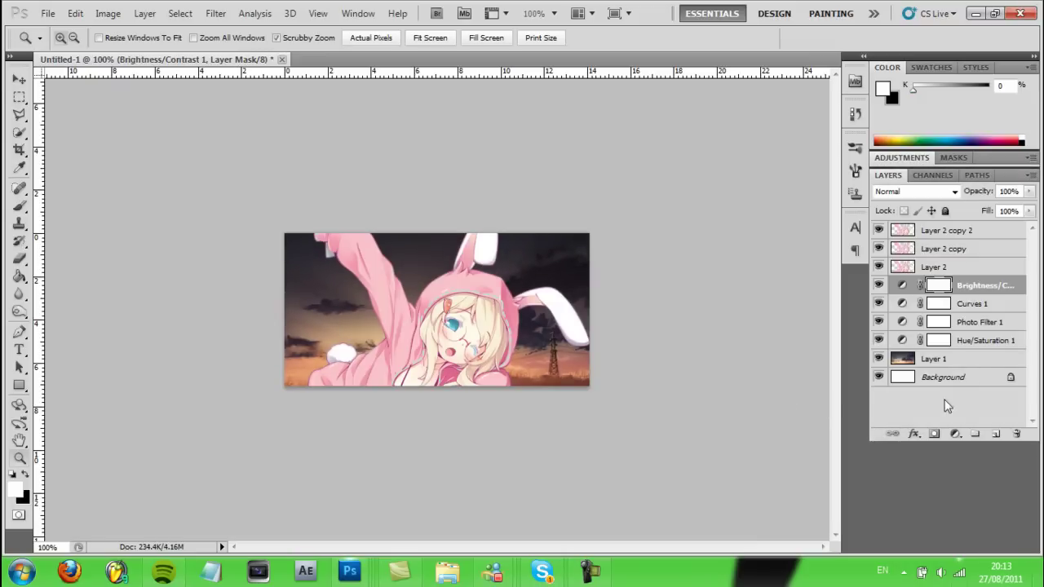
{"action": "left_click", "coordinate": [935, 435]}
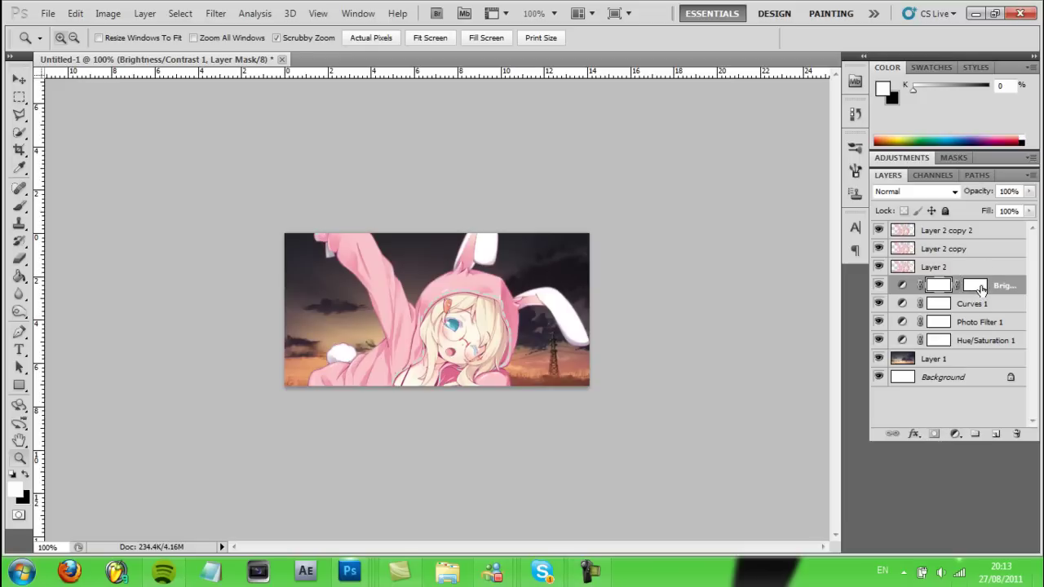
{"action": "key", "text": "Delete"}
{"action": "key", "text": "ctrl+z"}
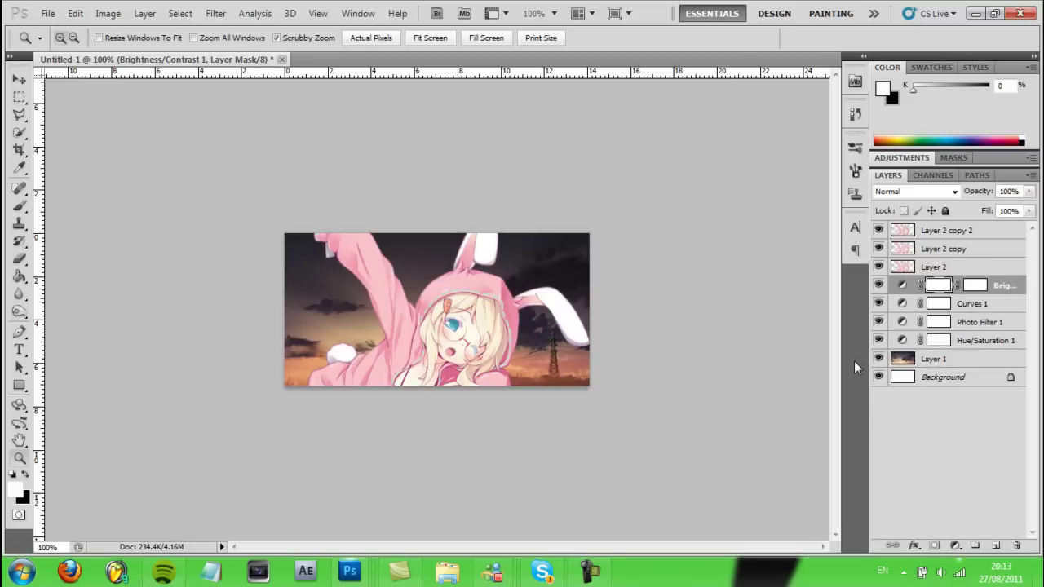
{"action": "left_click", "coordinate": [966, 232]}
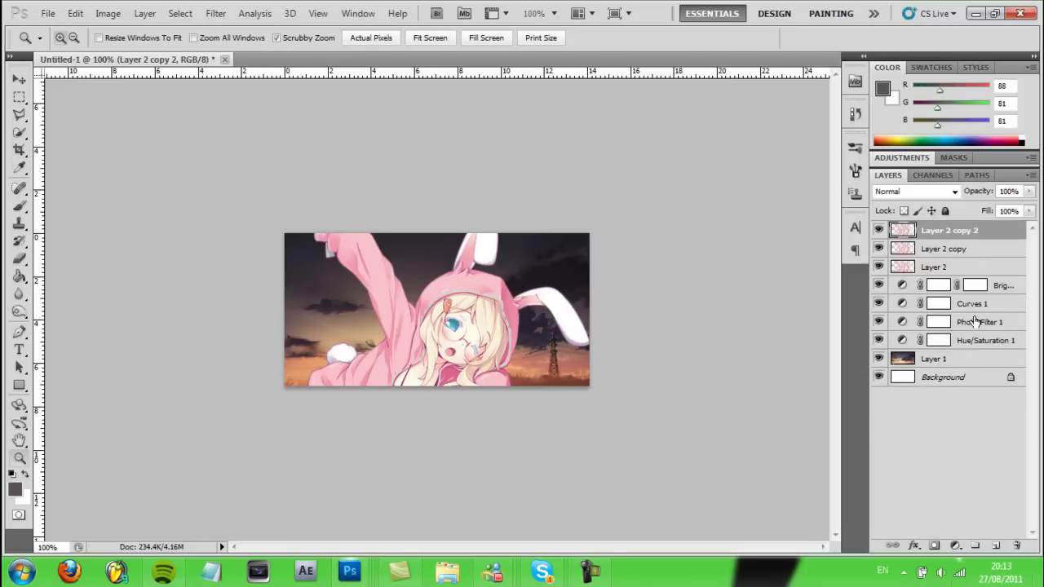
- Apply Soft Omni Lighting Effects to Layer 1, then undo to compare
{"action": "left_click", "coordinate": [937, 363]}
{"action": "left_click", "coordinate": [216, 16]}
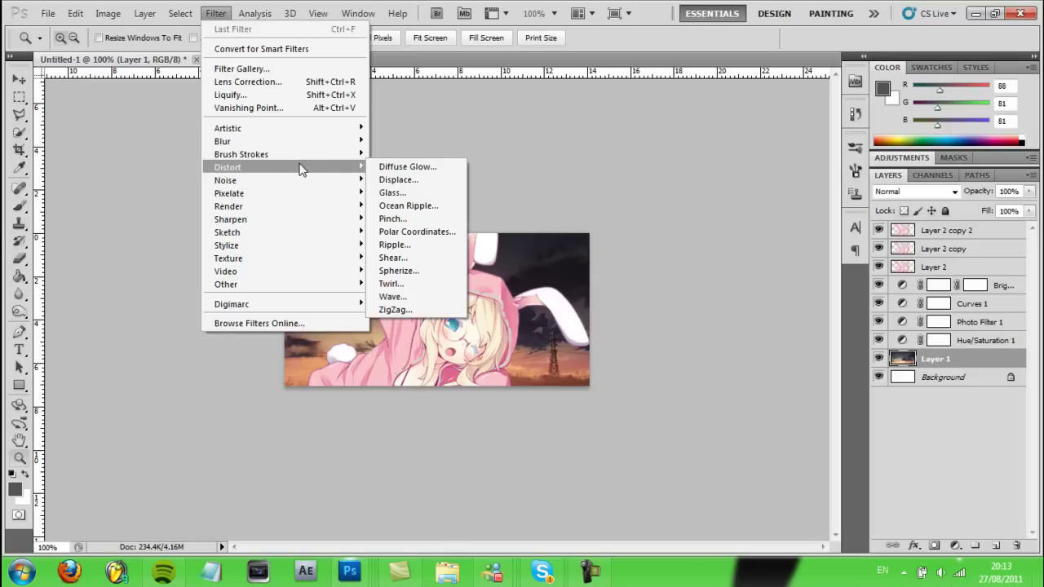
{"action": "mouse_move", "coordinate": [228, 206]}
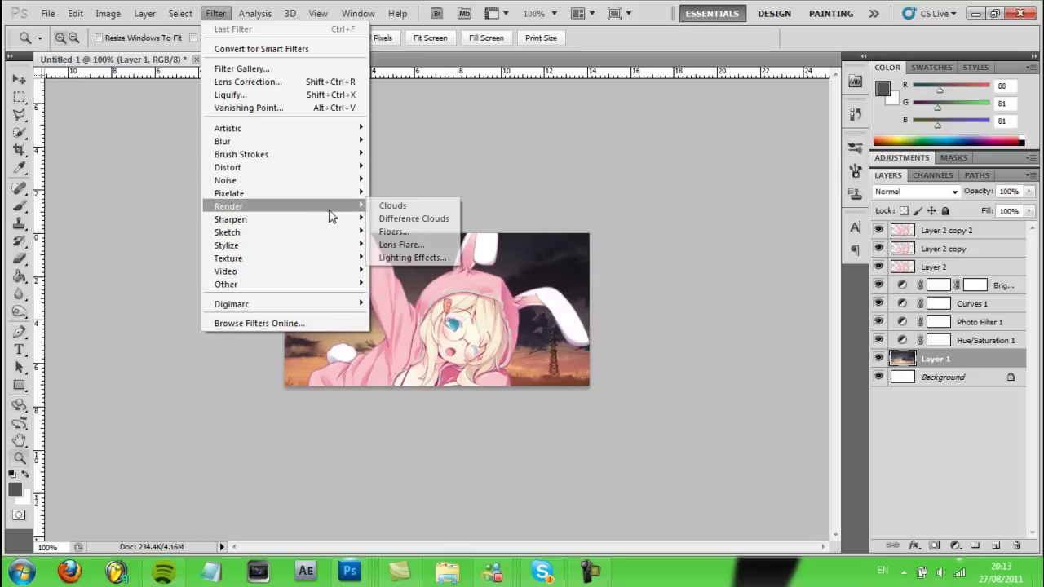
{"action": "left_click", "coordinate": [412, 258]}
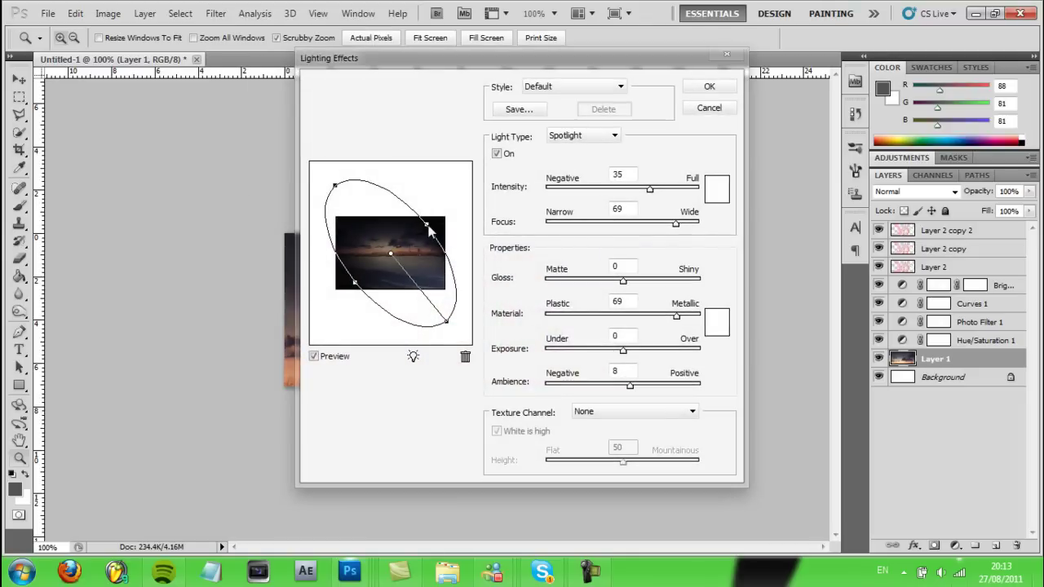
{"action": "left_click", "coordinate": [573, 86]}
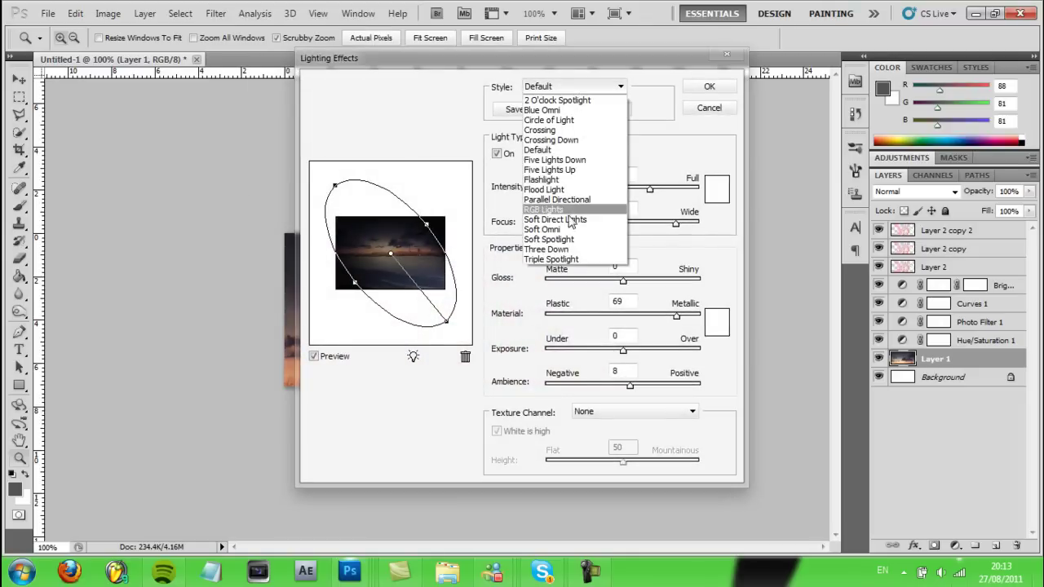
{"action": "left_click", "coordinate": [571, 230]}
{"action": "mouse_move", "coordinate": [390, 234]}
{"action": "left_mouse_down"}
{"action": "mouse_move", "coordinate": [389, 253]}
{"action": "mouse_move", "coordinate": [446, 250]}
{"action": "left_mouse_up"}
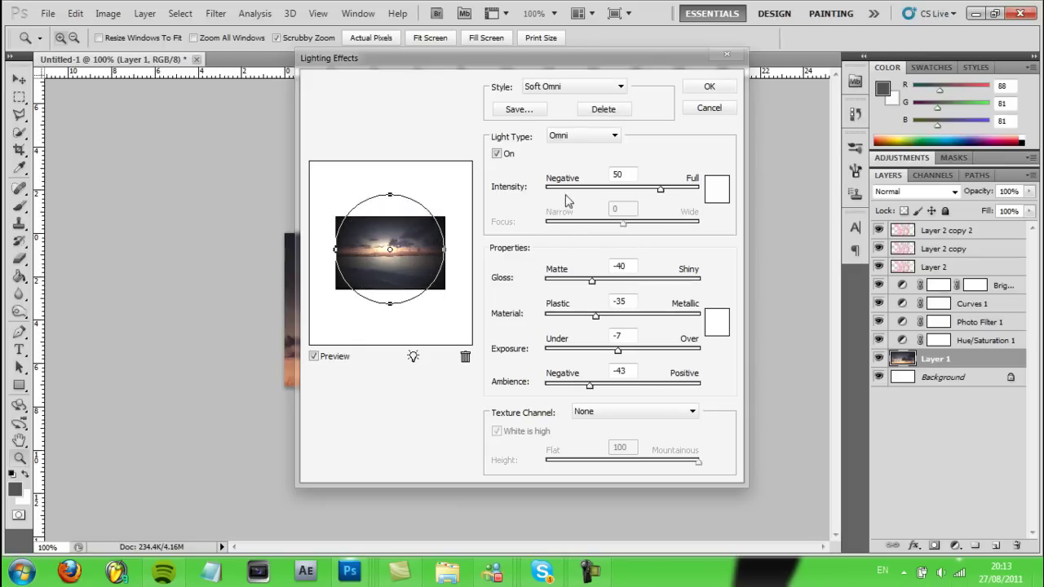
{"action": "left_click", "coordinate": [709, 88]}
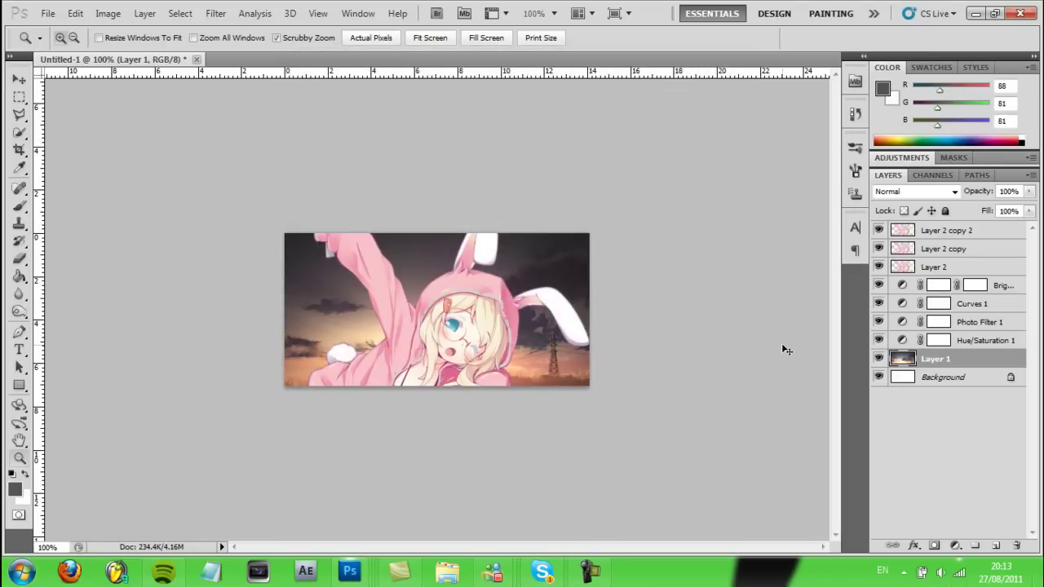
{"action": "key", "text": "ctrl+z"}
{"action": "key", "text": "ctrl+z"}
{"action": "key", "text": "ctrl+z"}
{"action": "key", "text": "ctrl+z"}
- Reapply Soft Omni Lighting Effects to the sky with a smaller light circle
{"action": "left_click", "coordinate": [215, 13]}
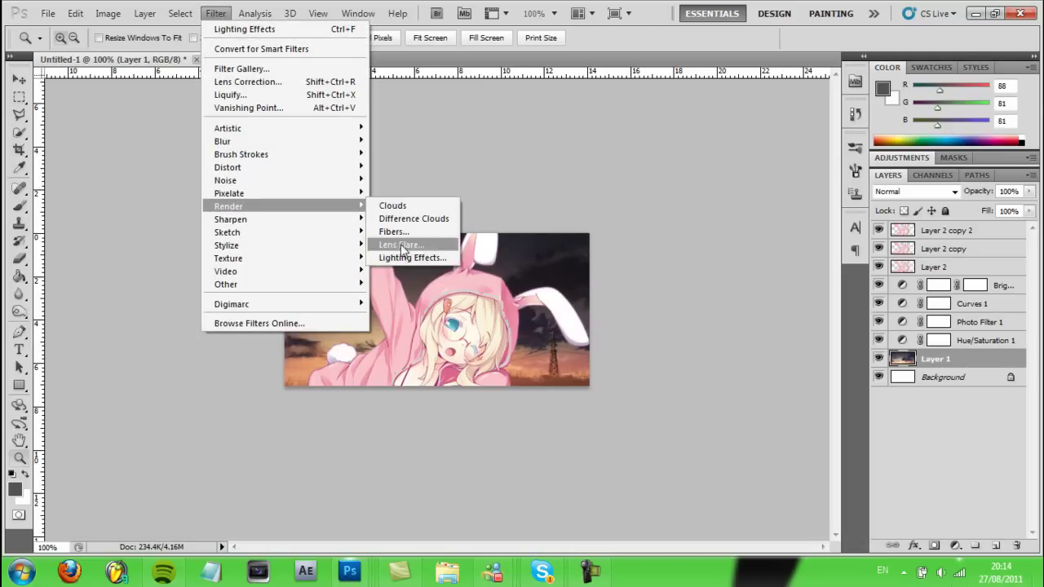
{"action": "left_click", "coordinate": [444, 254]}
{"action": "left_click_drag", "start_coordinate": [445, 255], "coordinate": [434, 258]}
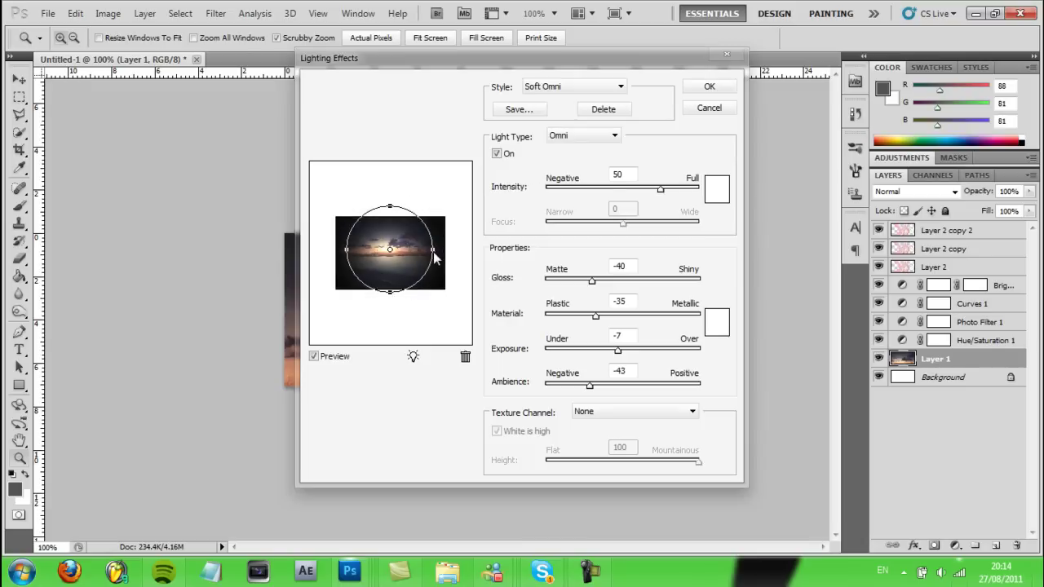
{"action": "left_click", "coordinate": [706, 87]}
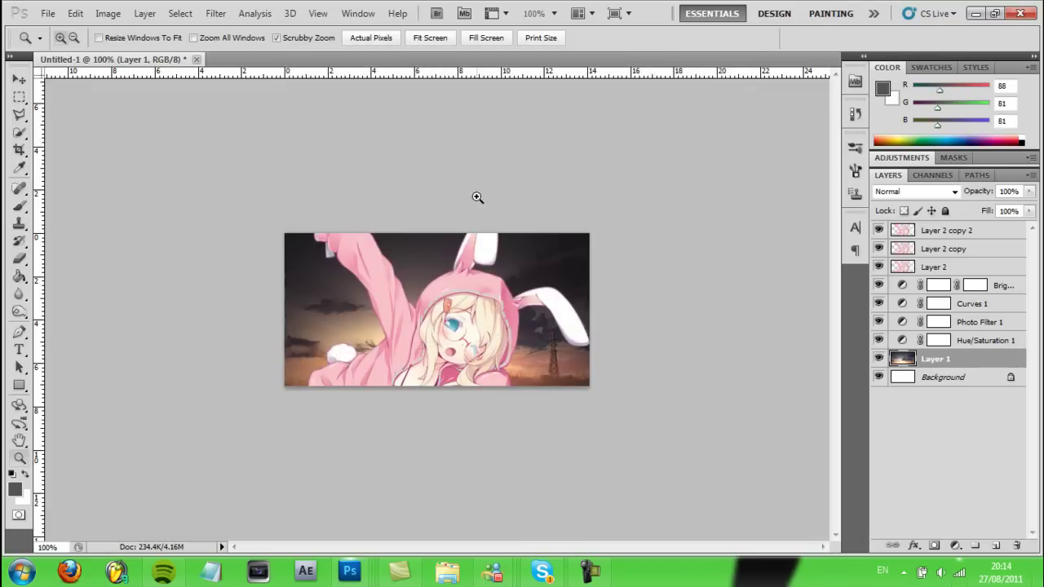
{"action": "left_click", "coordinate": [947, 269]}
- Activate Layer 2 copy 2, pick the Dodge tool with a 30 px brush, and zoom to 300%
{"action": "left_click", "coordinate": [954, 253]}
{"action": "left_click", "coordinate": [949, 235]}
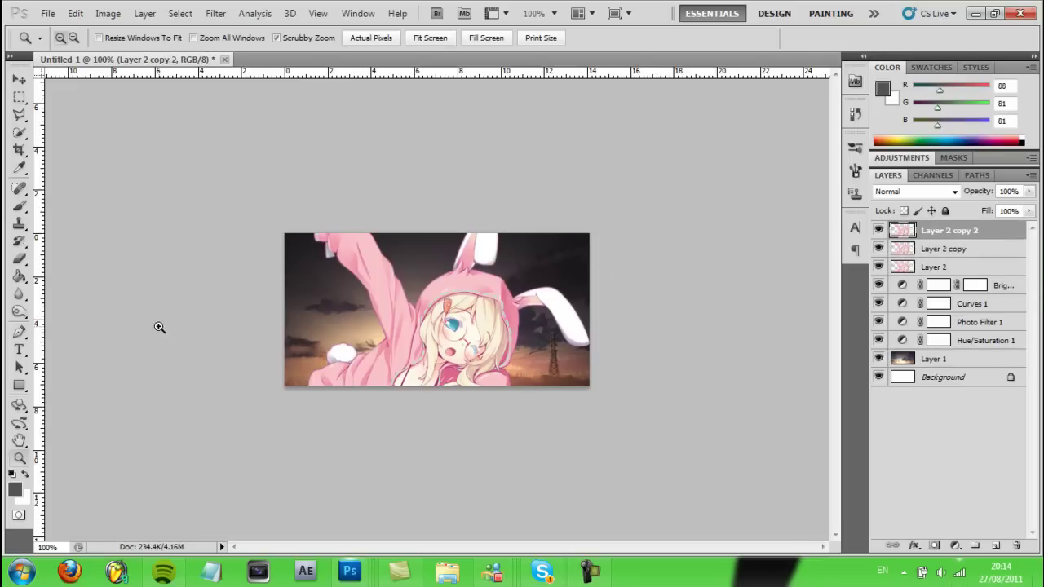
{"action": "left_click", "coordinate": [20, 293]}
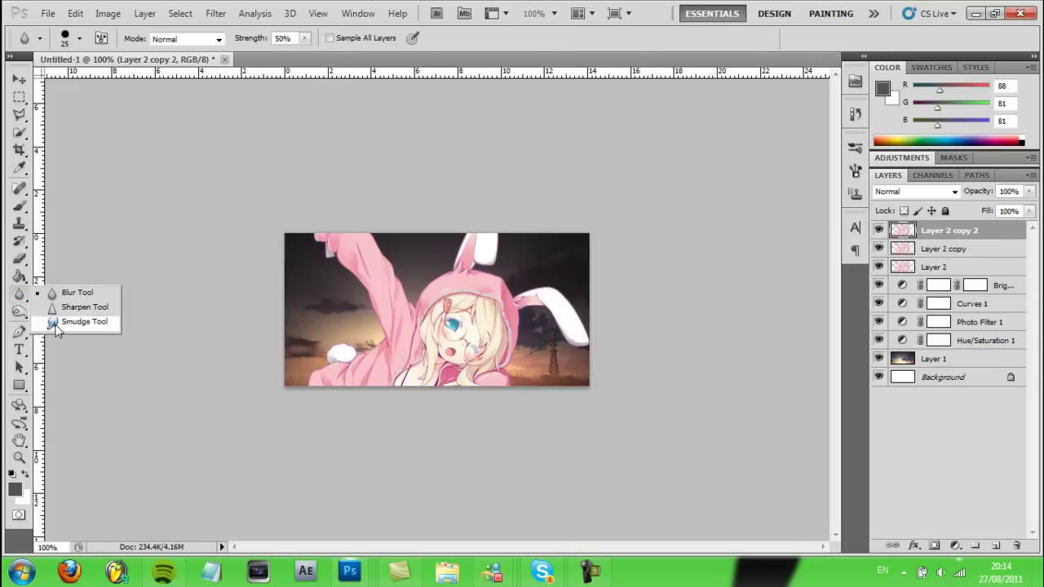
{"action": "left_click", "coordinate": [20, 276]}
{"action": "left_click", "coordinate": [19, 312]}
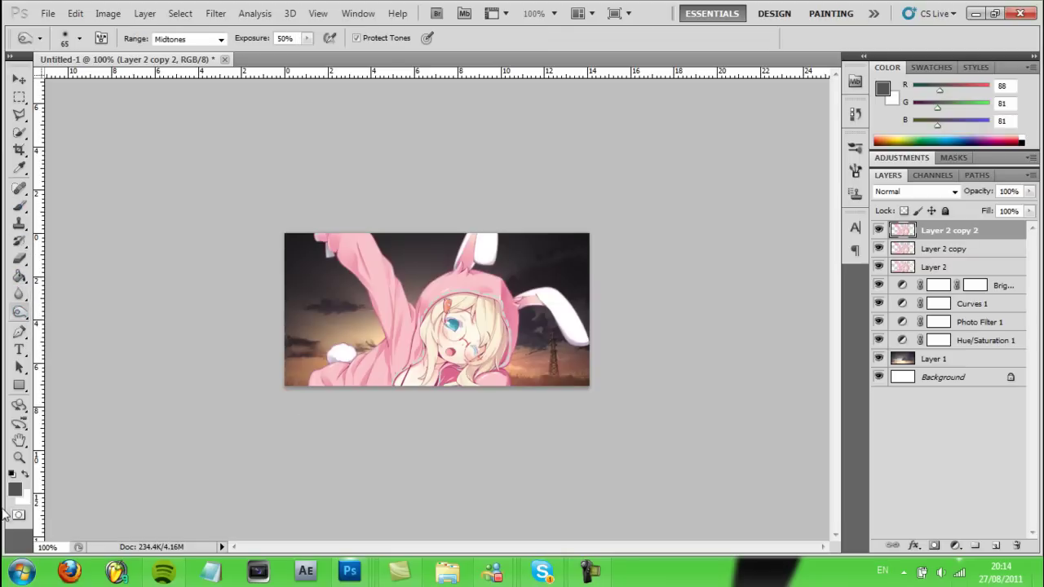
{"action": "key", "text": "z"}
{"action": "left_click", "coordinate": [310, 294]}
{"action": "left_click", "coordinate": [209, 274]}
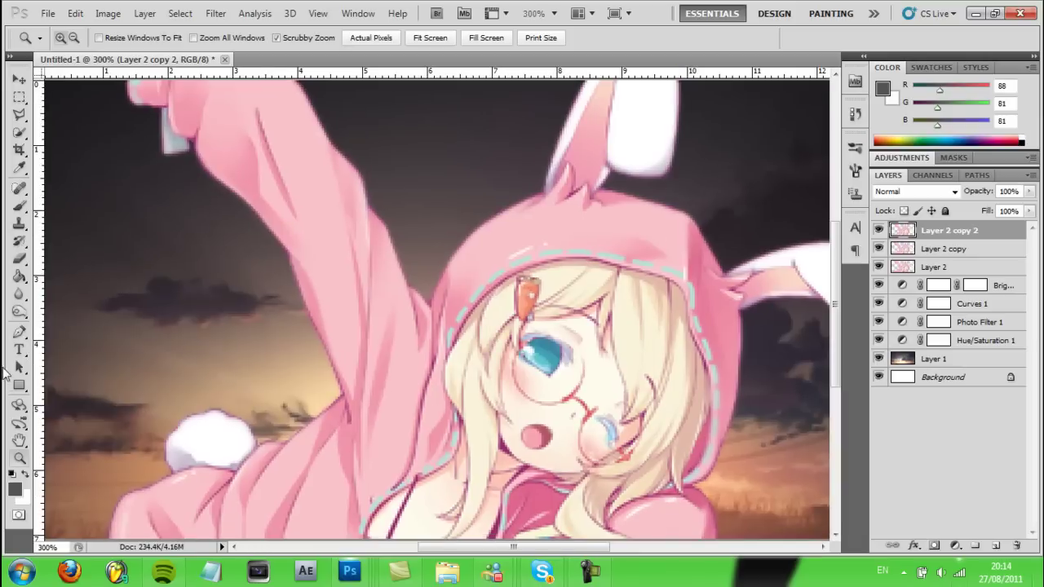
{"action": "left_click", "coordinate": [18, 309]}
{"action": "left_click_drag", "start_coordinate": [450, 547], "coordinate": [400, 547]}
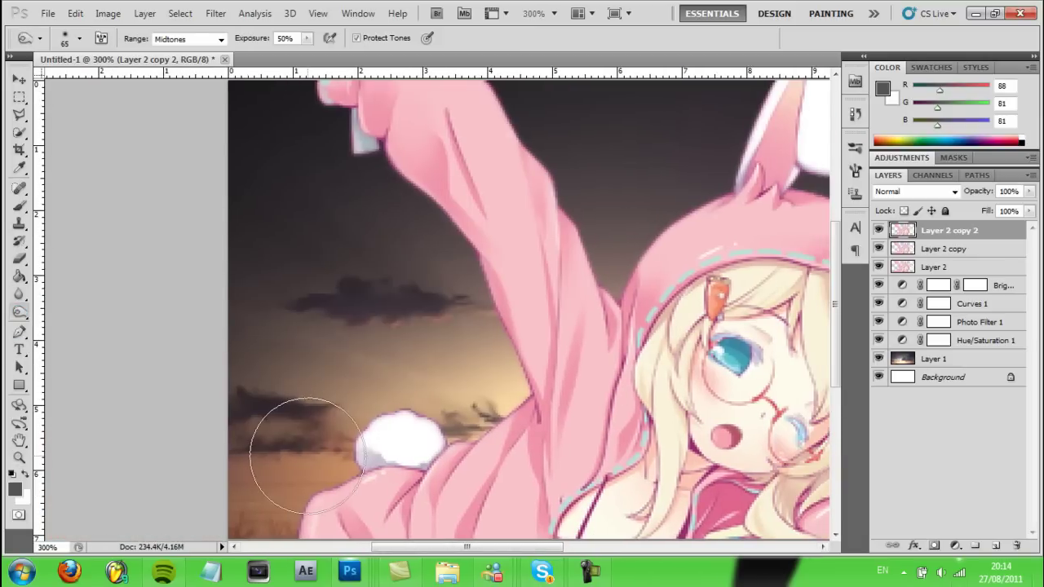
{"action": "left_click", "coordinate": [79, 38]}
{"action": "left_click_drag", "start_coordinate": [73, 79], "coordinate": [47, 80]}
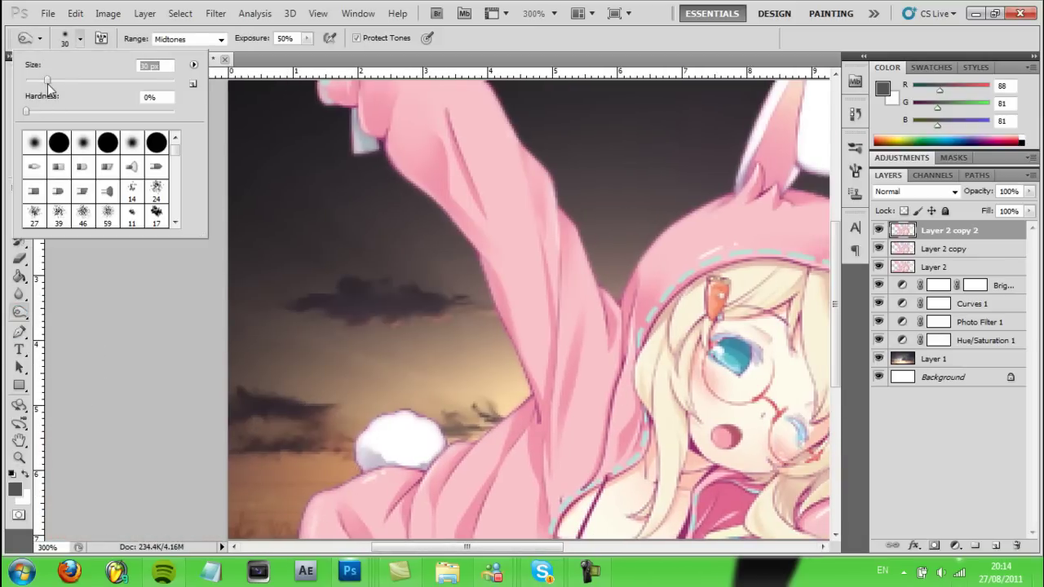
{"action": "left_click", "coordinate": [299, 507]}
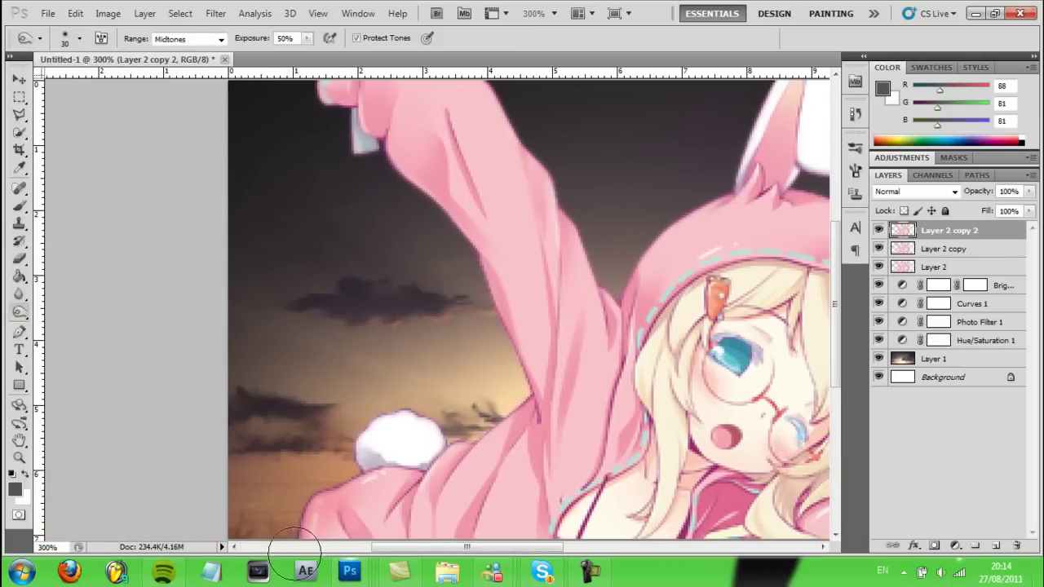
- Dodge the white bunny tail, the arm above it, and the raised arm's edge
{"action": "left_click_drag", "start_coordinate": [370, 454], "coordinate": [423, 433]}
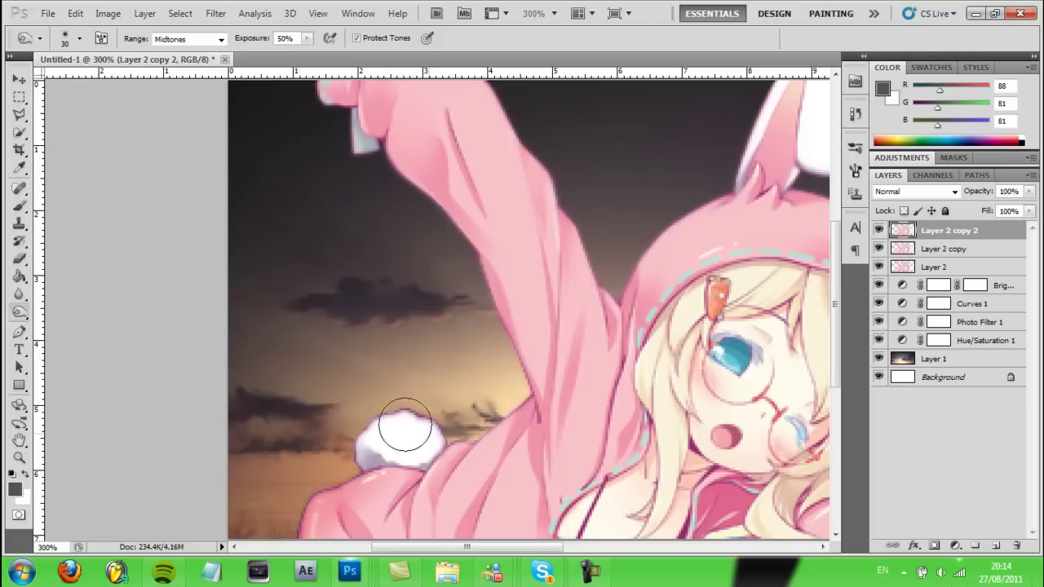
{"action": "left_click_drag", "start_coordinate": [397, 427], "coordinate": [371, 441]}
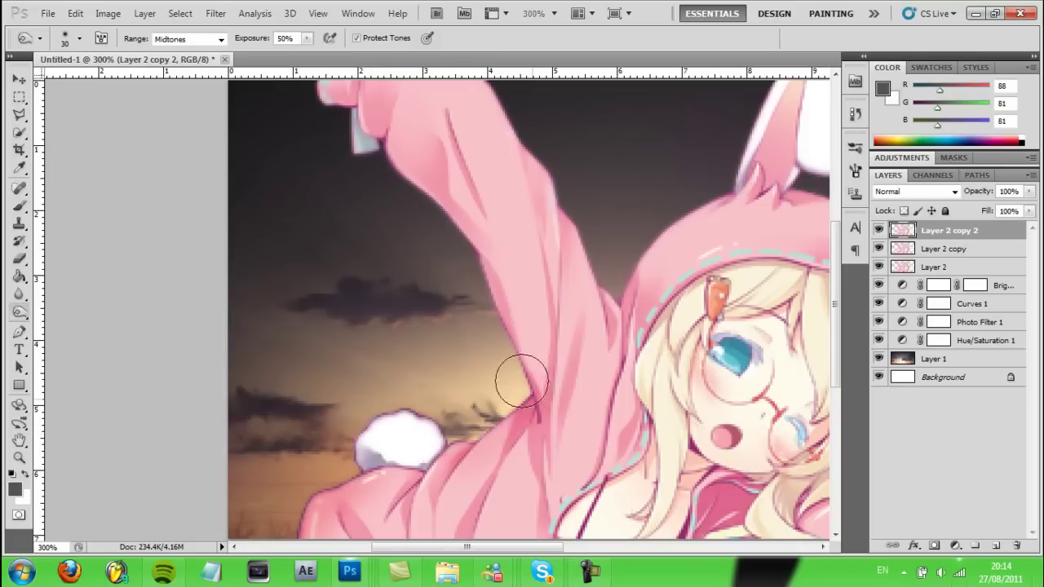
{"action": "mouse_move", "coordinate": [501, 420]}
{"action": "left_mouse_down"}
{"action": "mouse_move", "coordinate": [325, 489]}
{"action": "mouse_move", "coordinate": [363, 432]}
{"action": "left_mouse_up"}
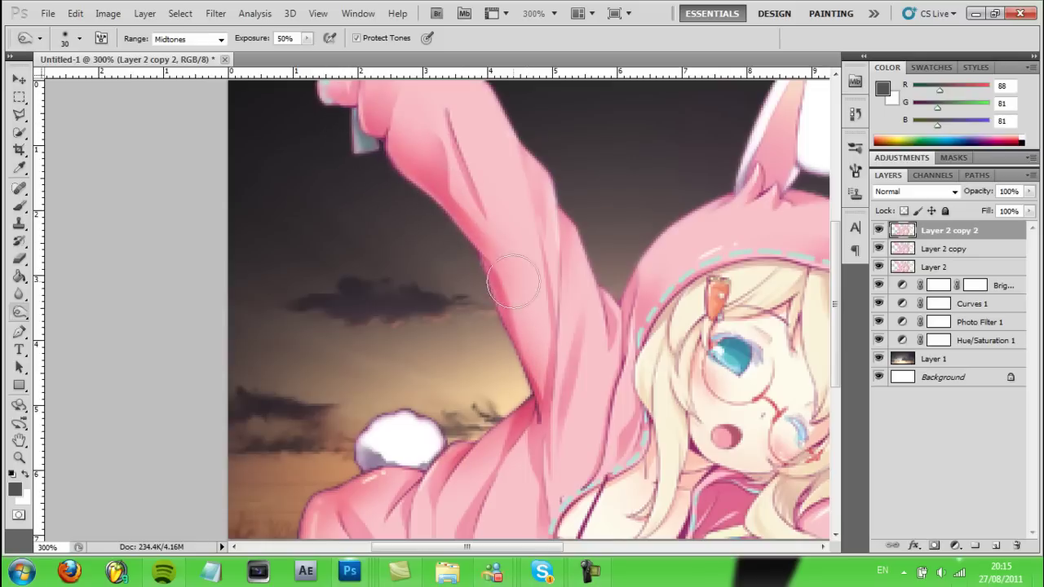
{"action": "scroll", "coordinate": [835, 305], "scroll_direction": "up", "scroll_amount": 2}
{"action": "scroll", "coordinate": [836, 305], "scroll_direction": "up", "scroll_amount": 2}
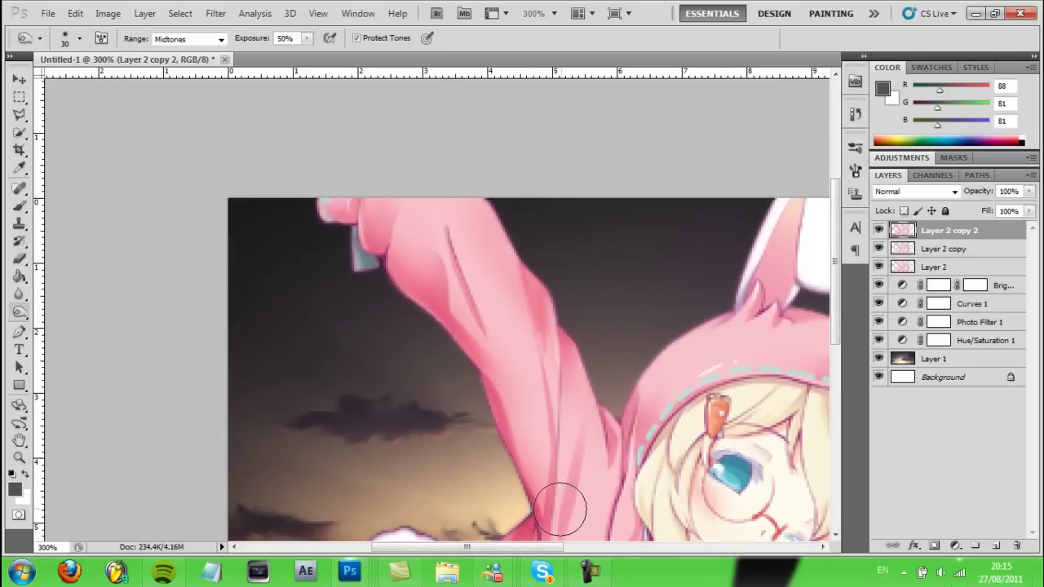
{"action": "scroll", "coordinate": [522, 523], "scroll_direction": "right", "scroll_amount": 3}
- Dodge the upper and right bunny ears and the area by the hood's right edge
{"action": "mouse_move", "coordinate": [478, 327]}
{"action": "left_mouse_down"}
{"action": "mouse_move", "coordinate": [550, 280]}
{"action": "mouse_move", "coordinate": [559, 199]}
{"action": "mouse_move", "coordinate": [665, 217]}
{"action": "mouse_move", "coordinate": [650, 292]}
{"action": "left_mouse_up"}
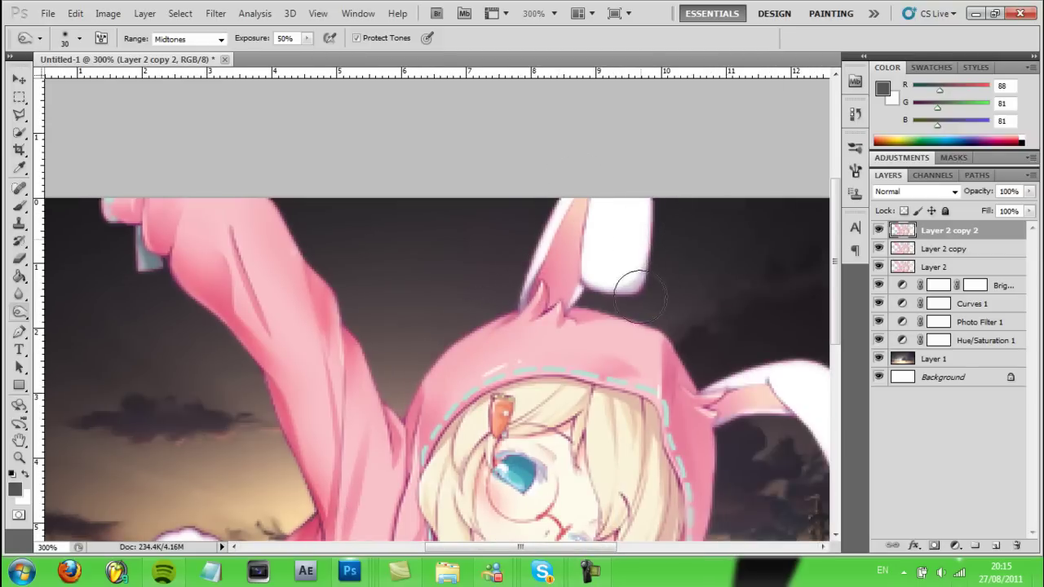
{"action": "scroll", "coordinate": [798, 390], "scroll_direction": "right", "scroll_amount": 4}
{"action": "scroll", "coordinate": [431, 241], "scroll_direction": "down", "scroll_amount": 2}
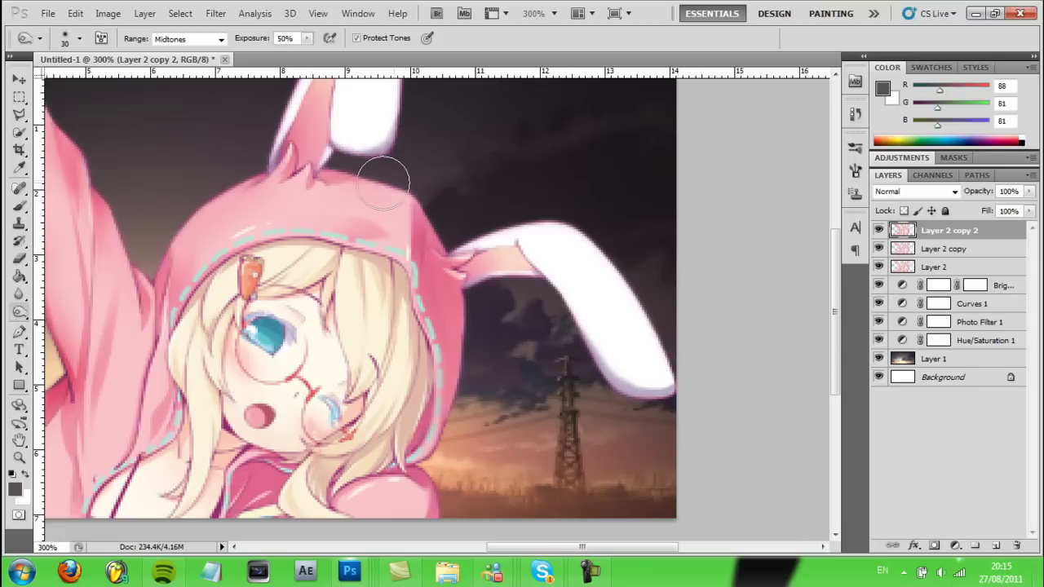
{"action": "left_click_drag", "start_coordinate": [519, 232], "coordinate": [624, 301]}
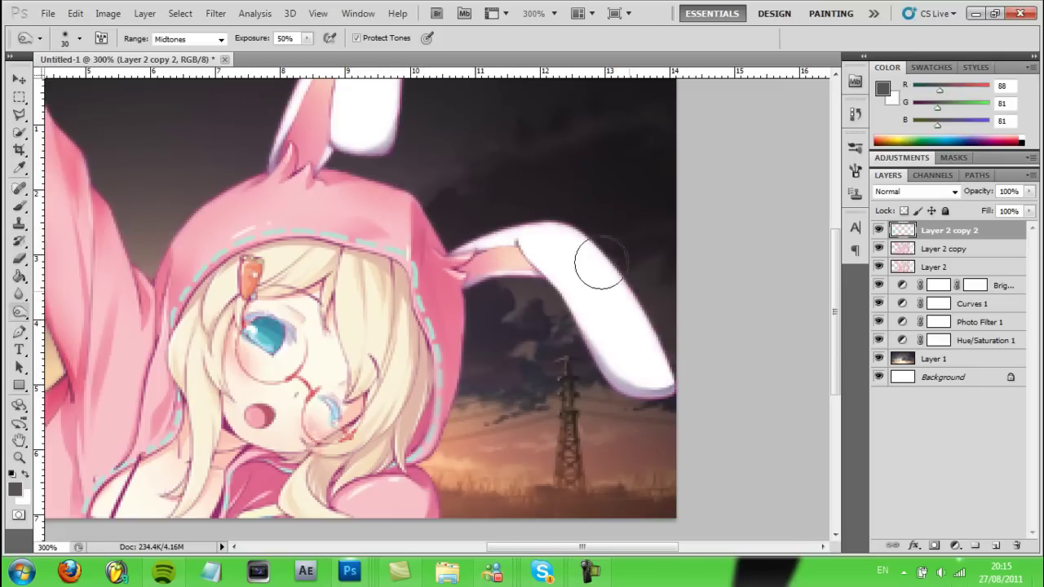
{"action": "left_click_drag", "start_coordinate": [648, 333], "coordinate": [661, 391]}
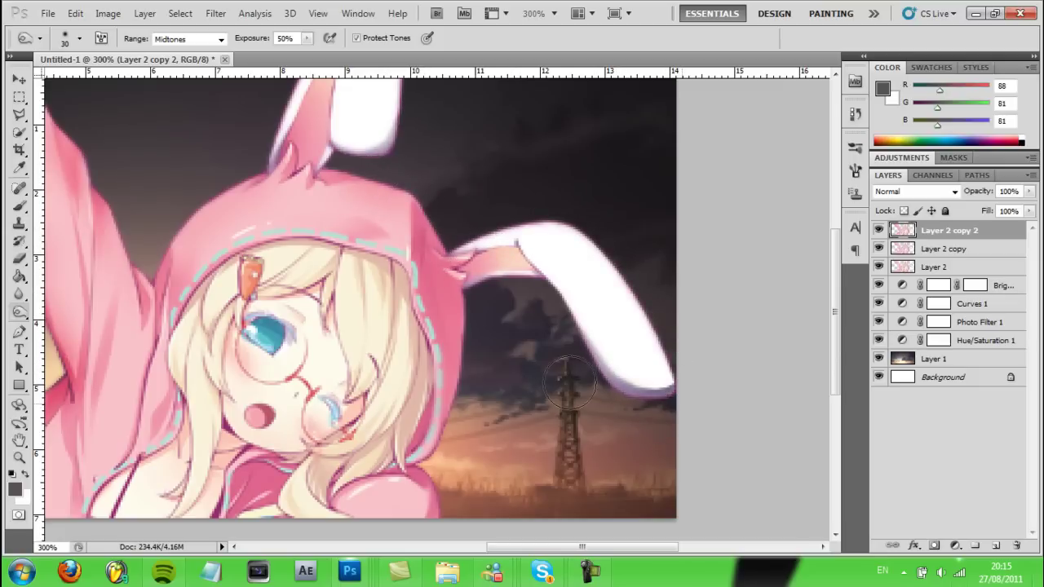
{"action": "left_click_drag", "start_coordinate": [457, 310], "coordinate": [449, 463]}
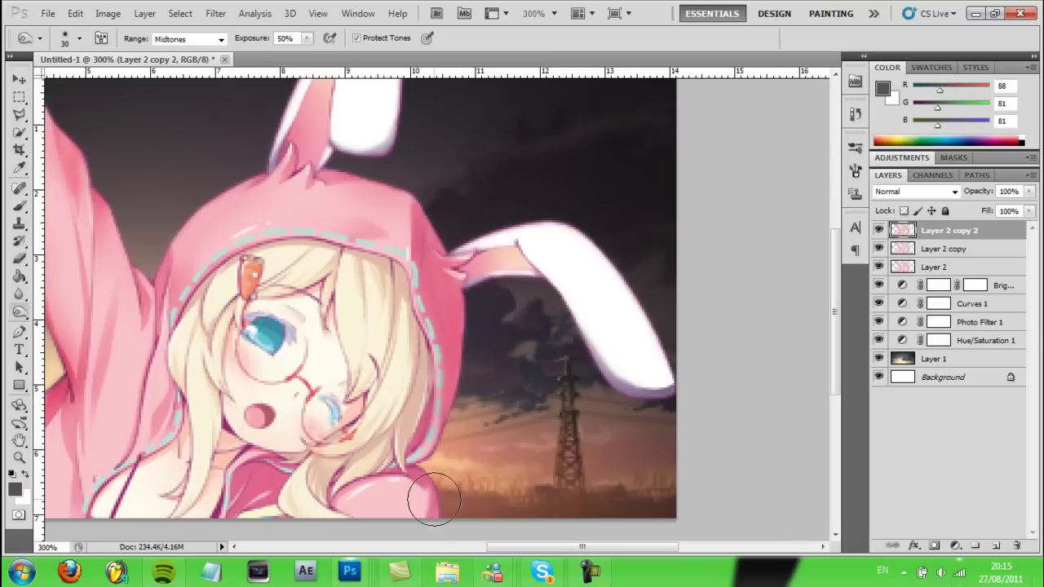
{"action": "left_click_drag", "start_coordinate": [506, 548], "coordinate": [445, 548]}
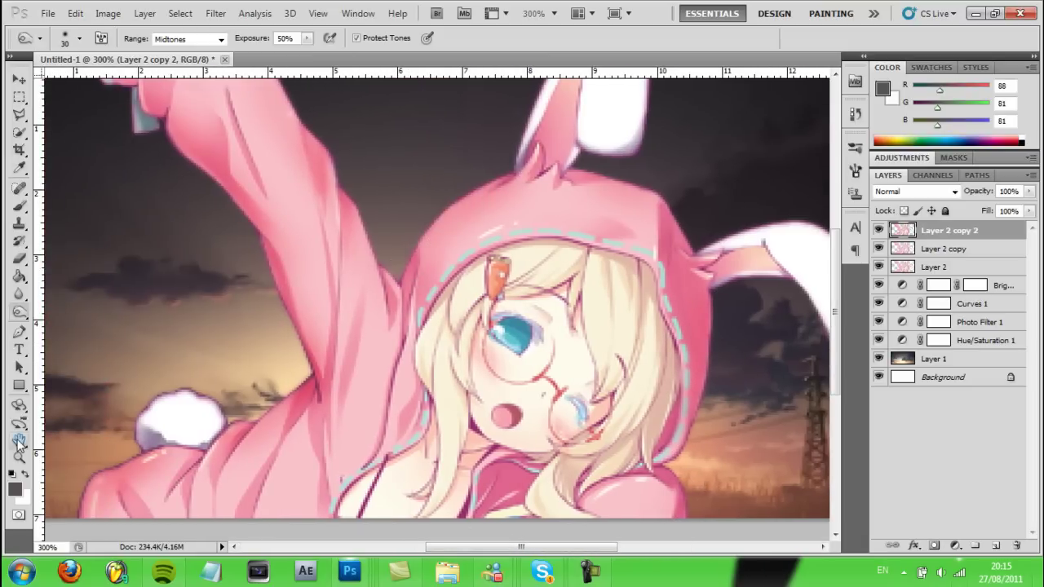
- Blur the left ear, the hood top, and the right ear's edges to its tip
{"action": "left_click", "coordinate": [20, 294]}
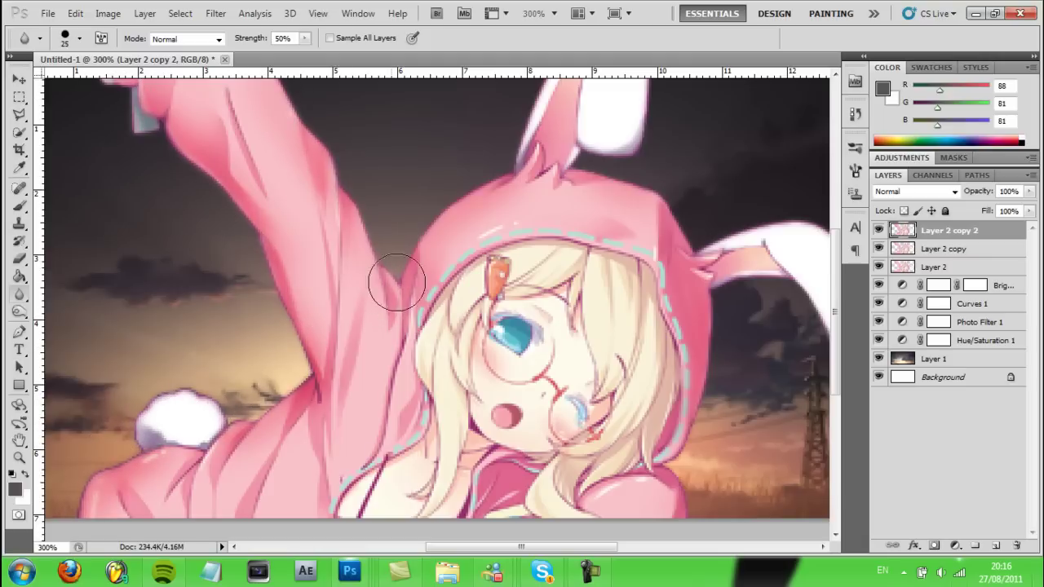
{"action": "left_click_drag", "start_coordinate": [495, 172], "coordinate": [645, 155]}
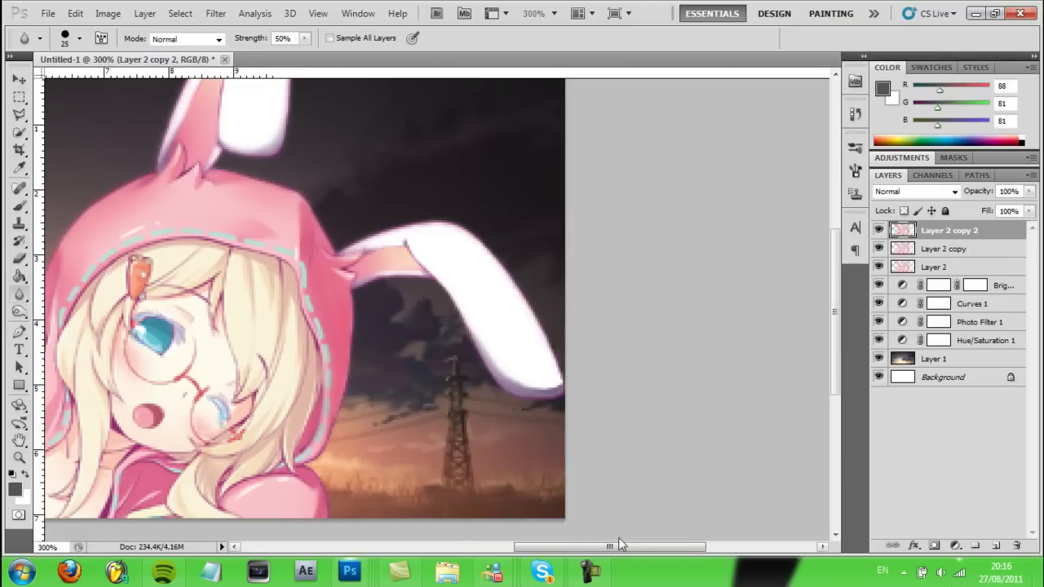
{"action": "left_click_drag", "start_coordinate": [526, 547], "coordinate": [616, 546]}
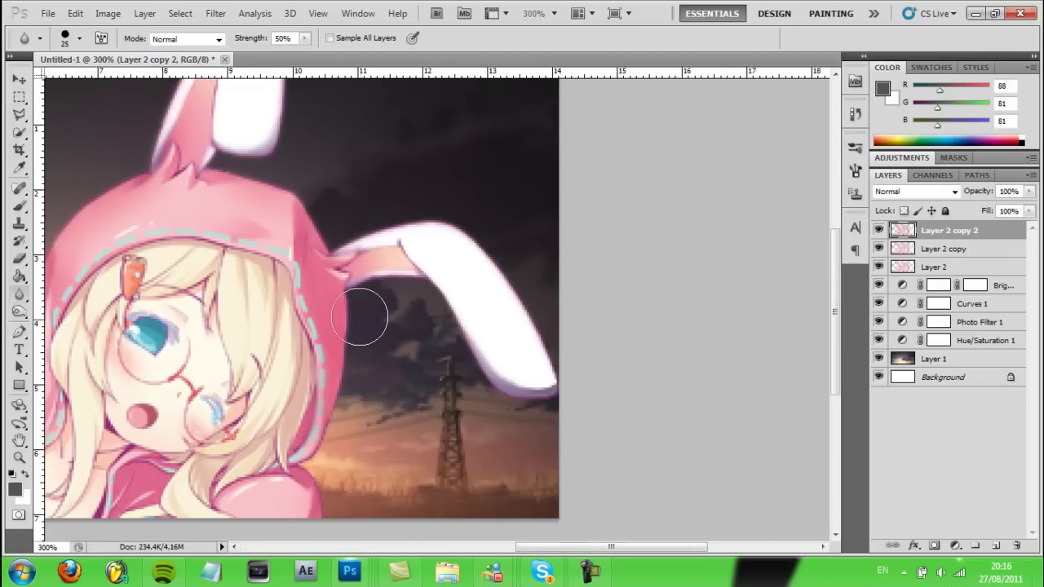
{"action": "left_click_drag", "start_coordinate": [384, 292], "coordinate": [514, 415]}
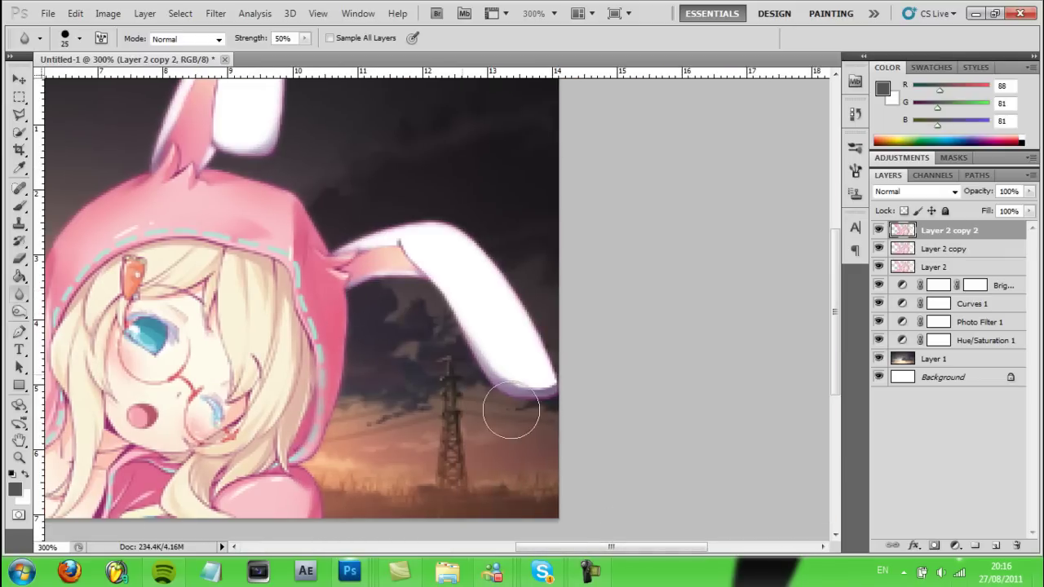
{"action": "left_click_drag", "start_coordinate": [564, 394], "coordinate": [546, 380]}
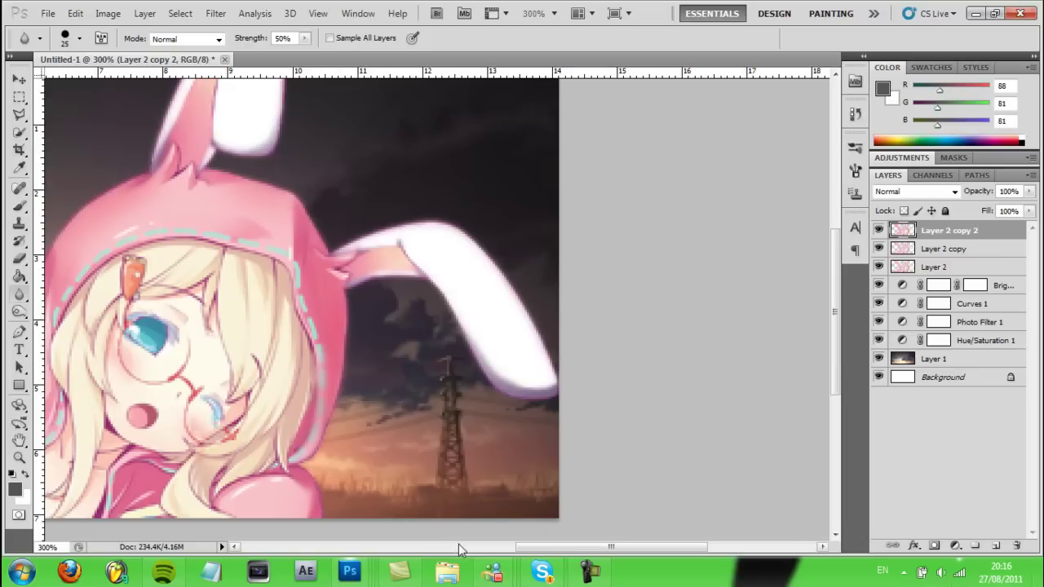
{"action": "left_click", "coordinate": [496, 547]}
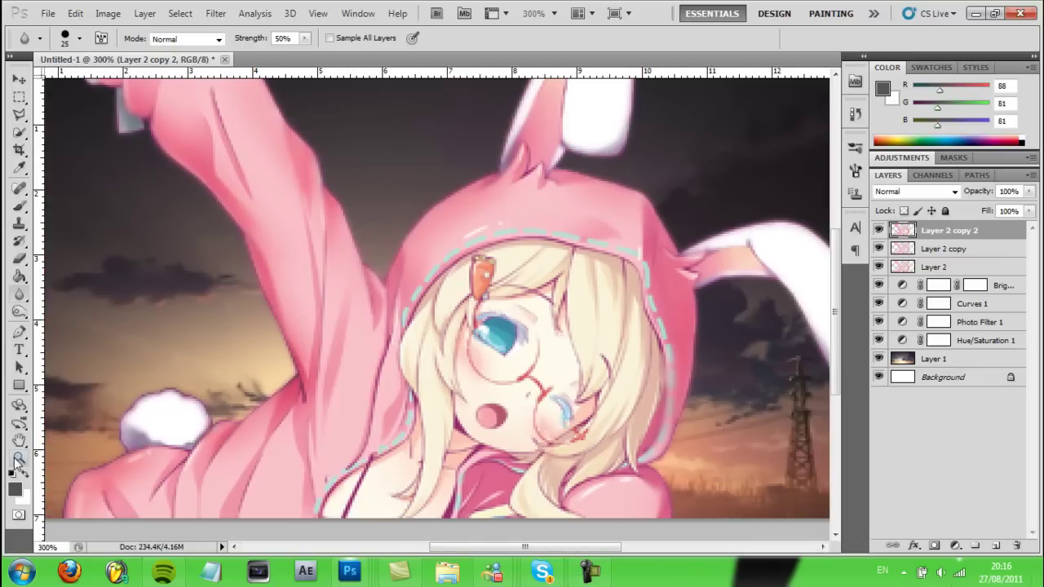
- Set the Dodge brush to 185 px and view the banner at Actual Pixels
{"action": "left_click", "coordinate": [20, 312]}
{"action": "left_click", "coordinate": [79, 38]}
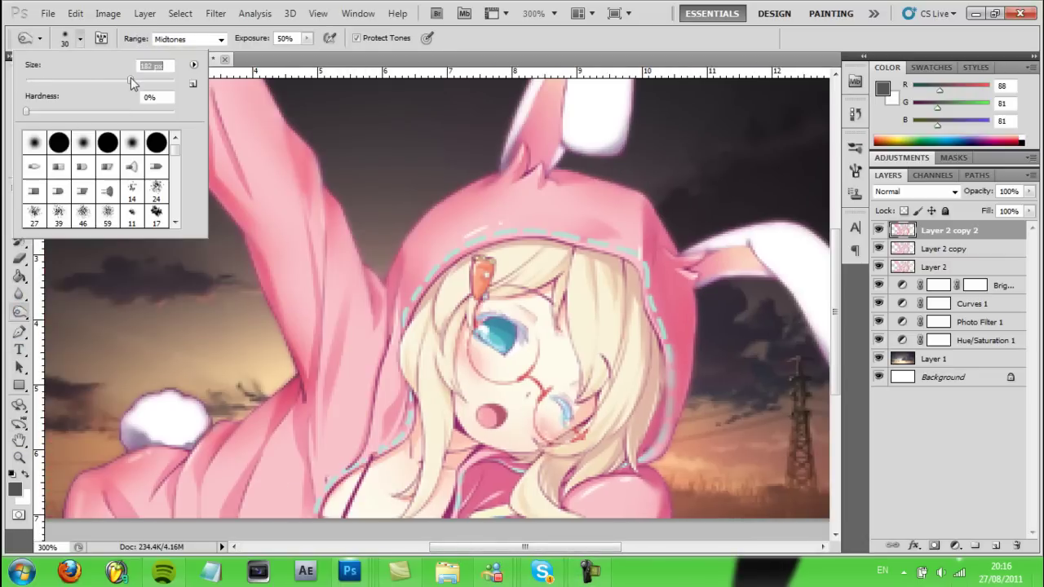
{"action": "left_click_drag", "start_coordinate": [131, 78], "coordinate": [133, 78]}
{"action": "left_click", "coordinate": [477, 363]}
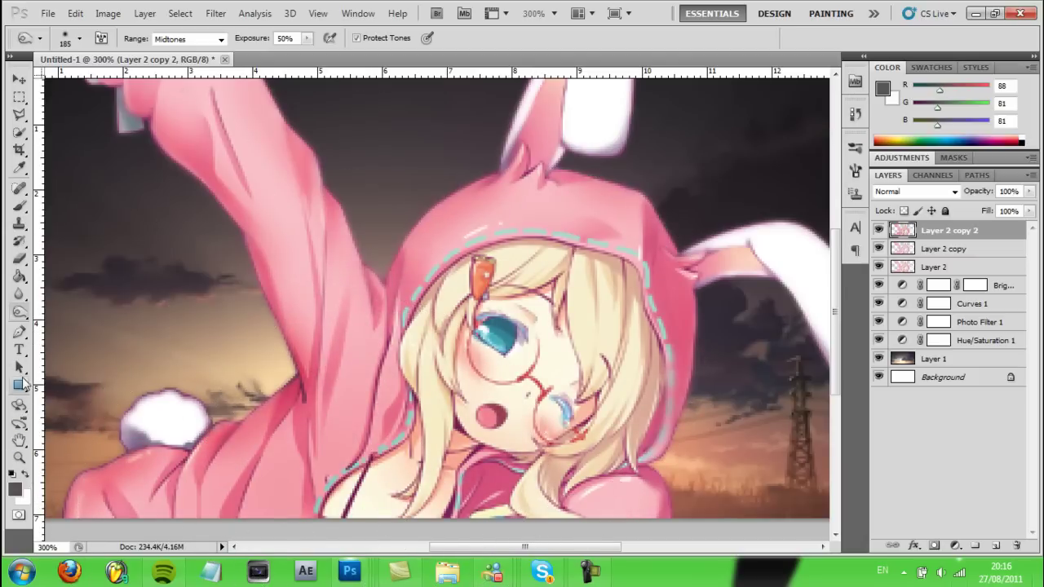
{"action": "left_click", "coordinate": [20, 459]}
{"action": "left_click", "coordinate": [370, 39]}
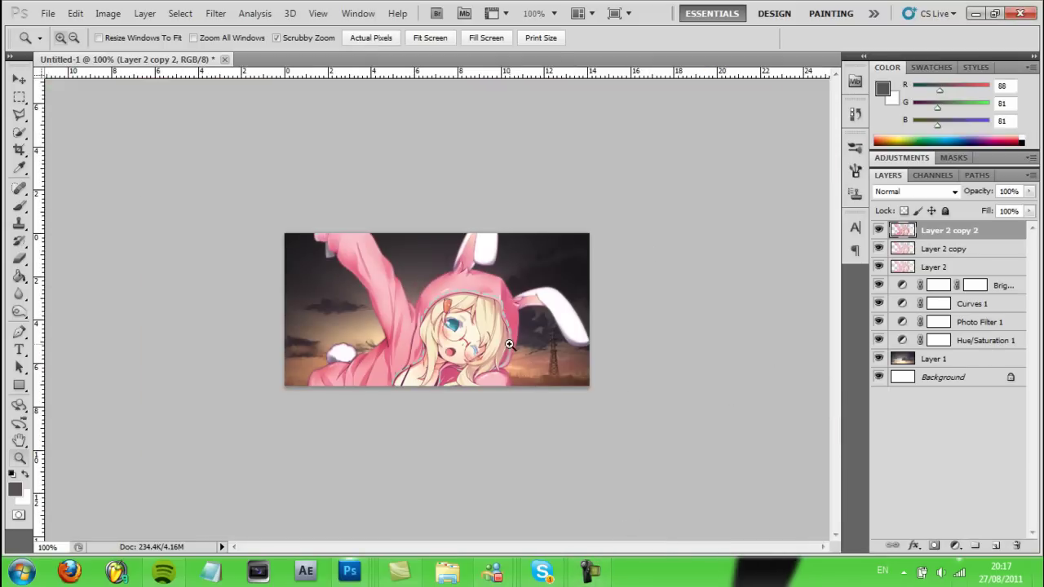
- Blur the sky on Layer 1 near the top edge with an 87 px Blur brush
{"action": "left_click", "coordinate": [19, 293]}
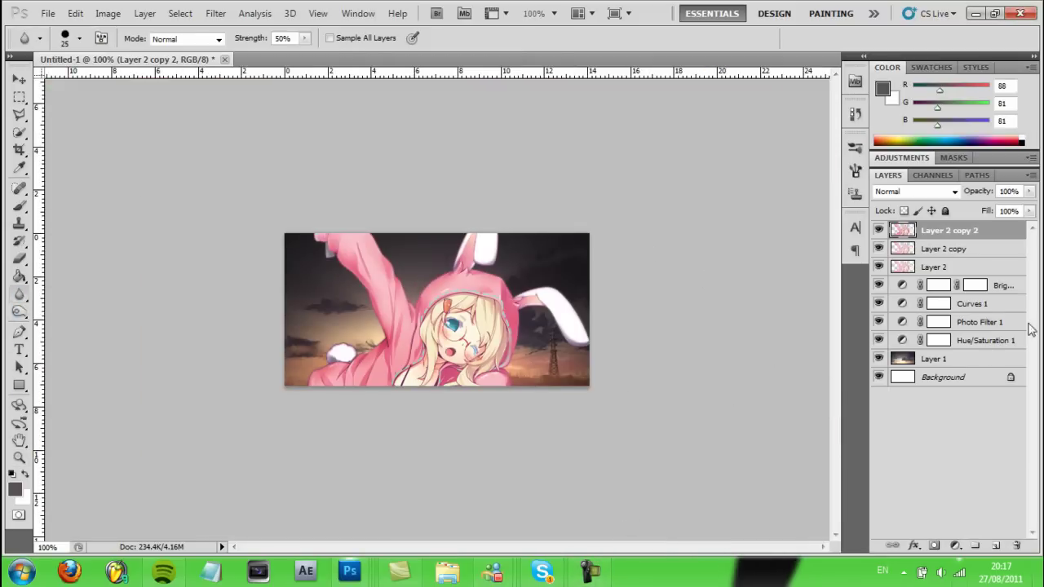
{"action": "left_click", "coordinate": [954, 363]}
{"action": "left_click", "coordinate": [79, 39]}
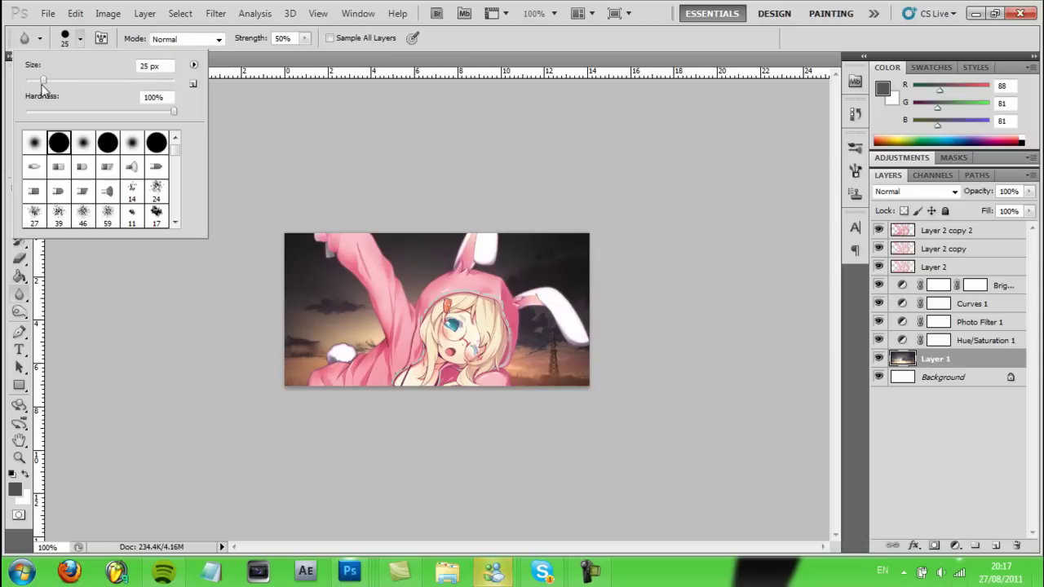
{"action": "type", "text": "87"}
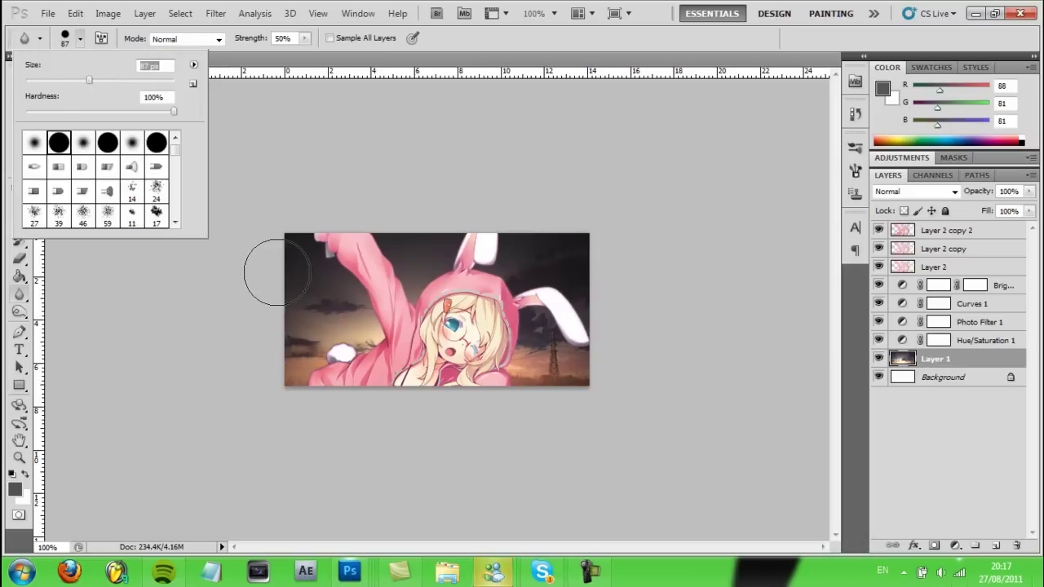
{"action": "key", "text": "Return"}
{"action": "left_click_drag", "start_coordinate": [583, 338], "coordinate": [645, 158]}
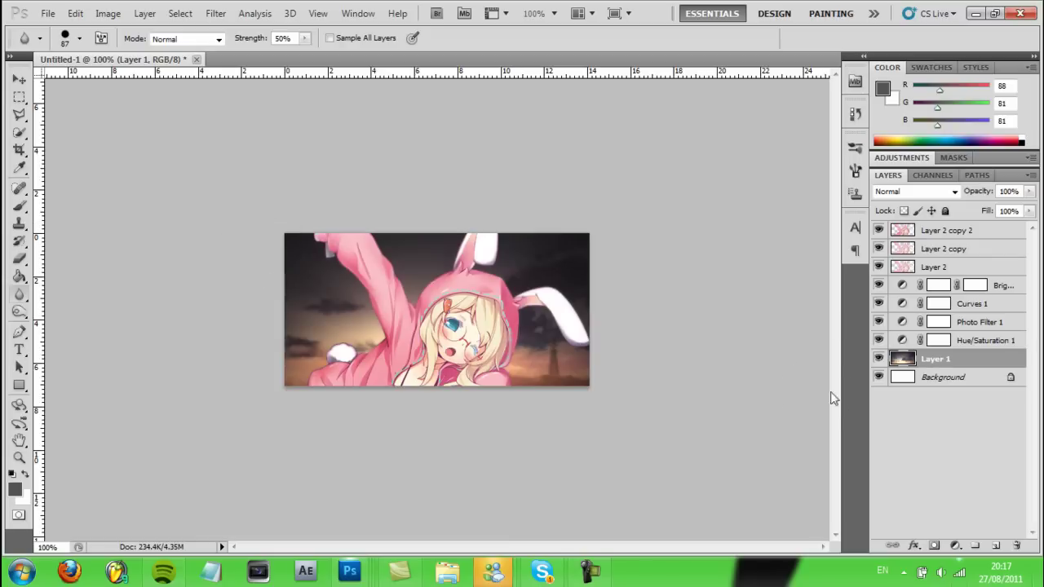
- Add a new layer on top and fill a thin strip along the top edge with black
{"action": "left_click", "coordinate": [971, 233]}
{"action": "left_click", "coordinate": [996, 545]}
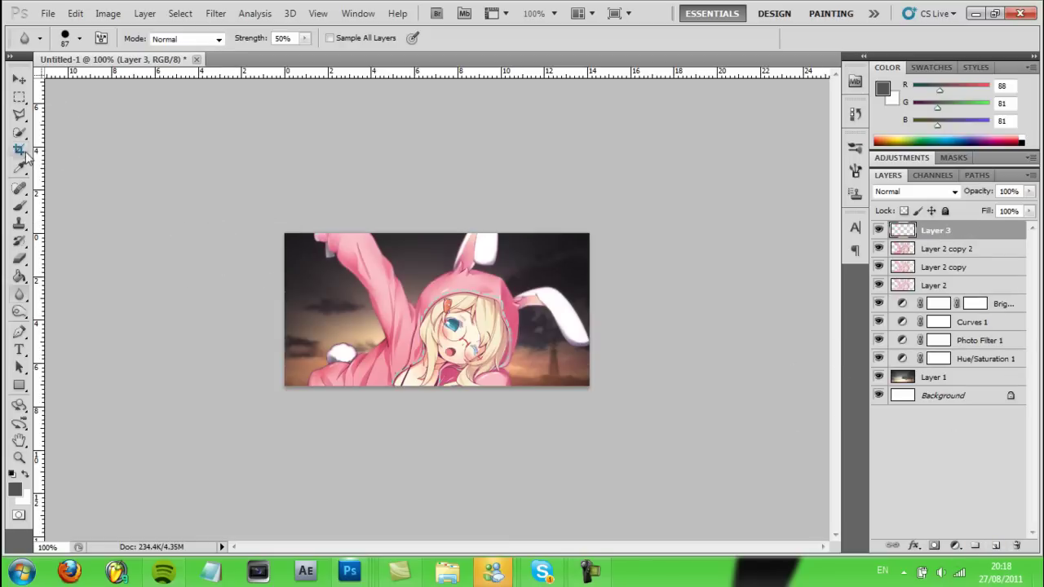
{"action": "left_click", "coordinate": [22, 96]}
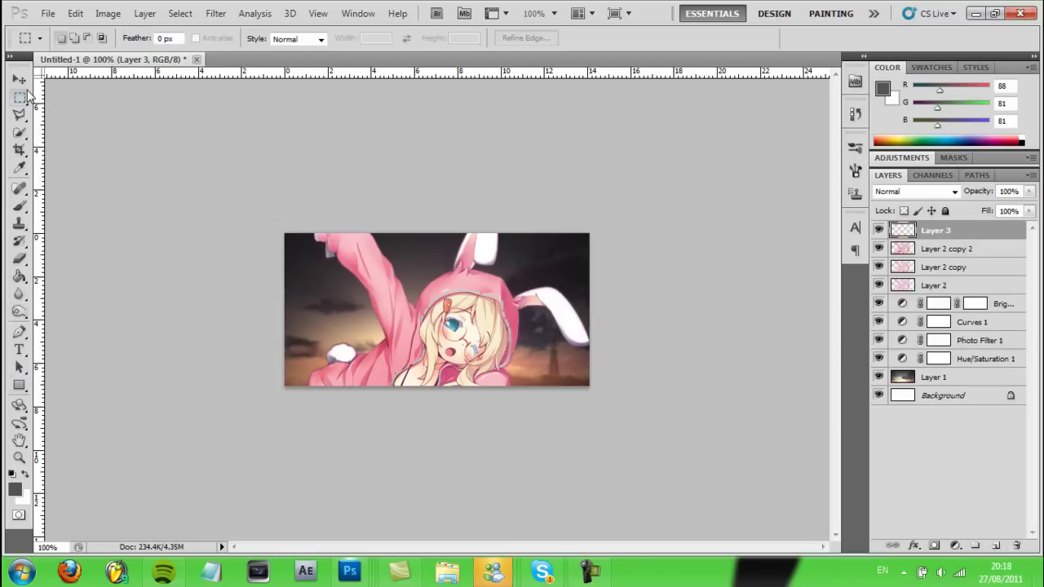
{"action": "left_click_drag", "start_coordinate": [278, 228], "coordinate": [621, 241]}
{"action": "left_click", "coordinate": [133, 12]}
{"action": "mouse_move", "coordinate": [108, 13]}
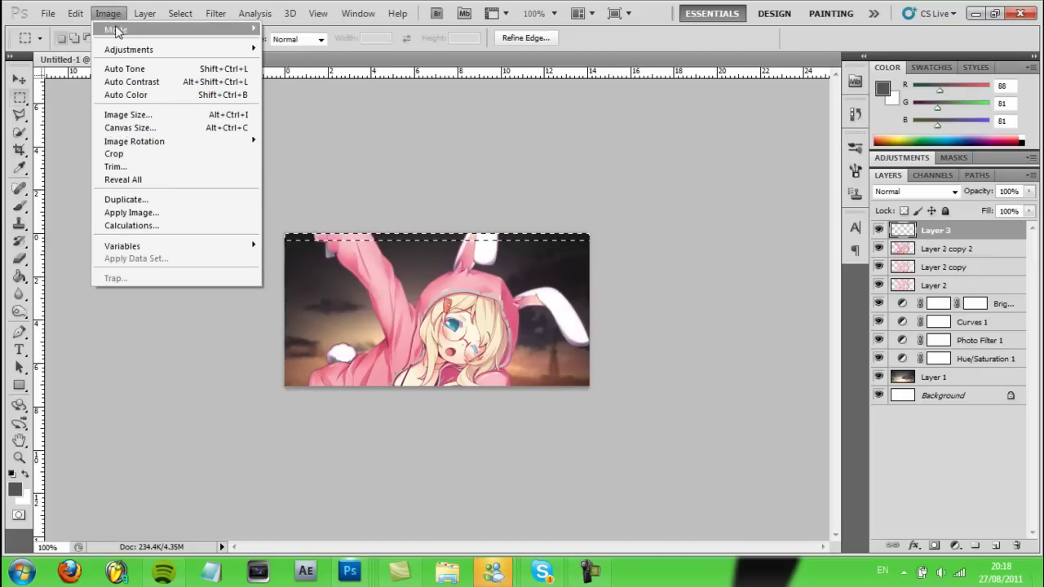
{"action": "left_click", "coordinate": [102, 215]}
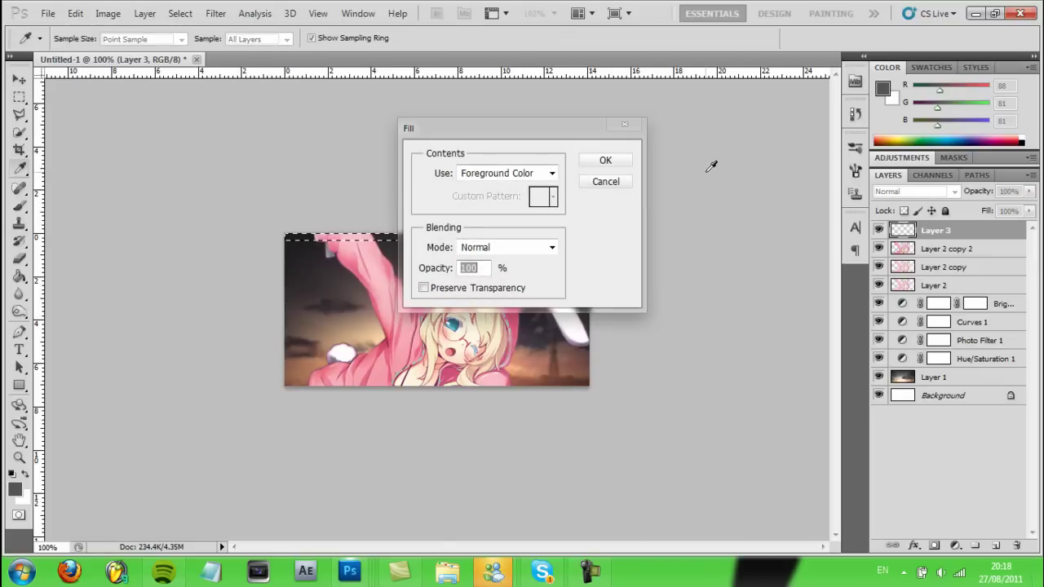
{"action": "left_click", "coordinate": [607, 179]}
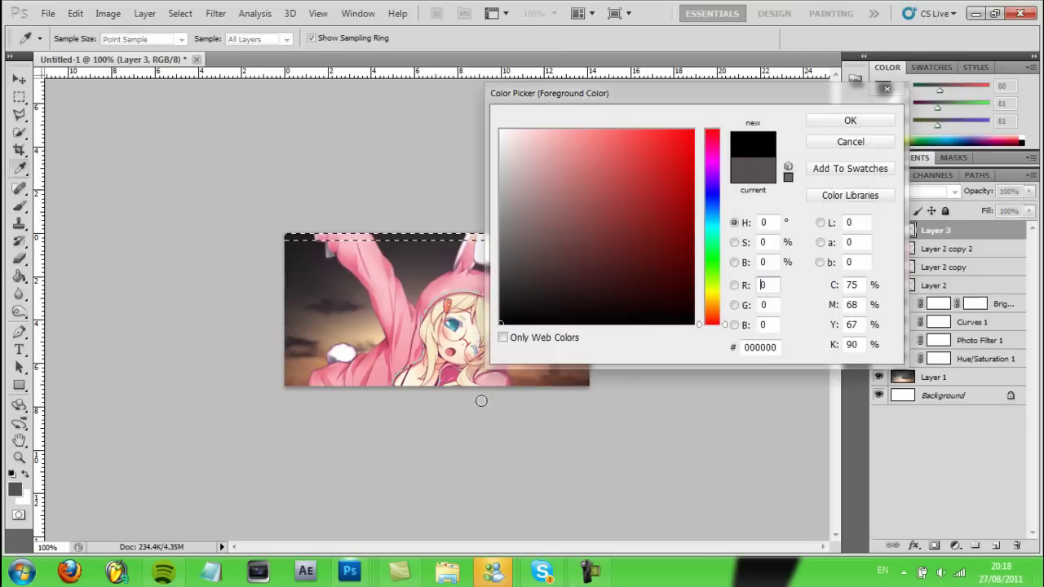
{"action": "left_click", "coordinate": [849, 120]}
{"action": "key", "text": "shift+BackSpace"}
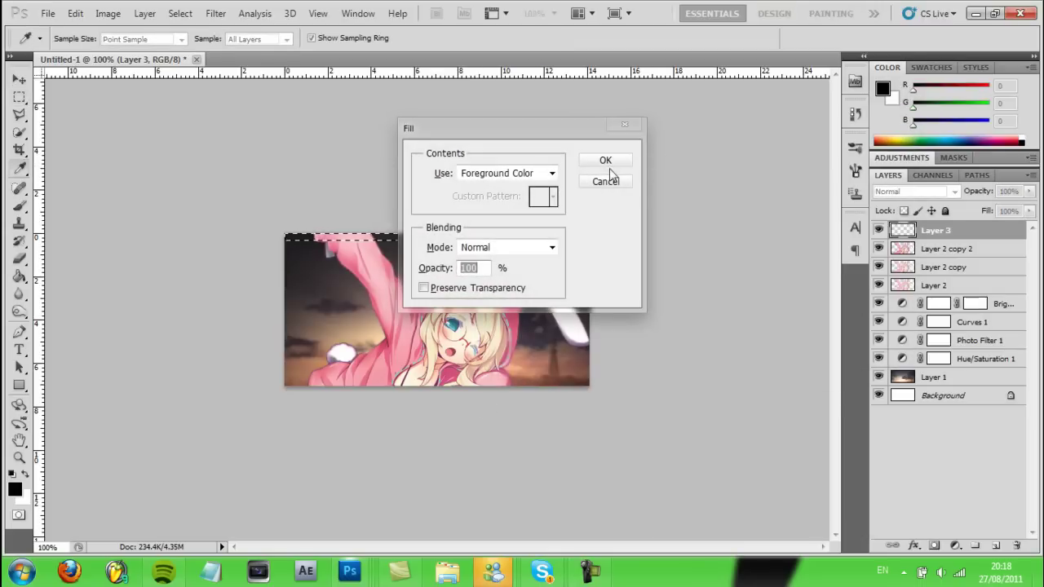
{"action": "left_click", "coordinate": [604, 160]}
- Nudge the black bar up, then duplicate it down to the bottom edge and nudge it down
{"action": "left_click", "coordinate": [19, 79]}
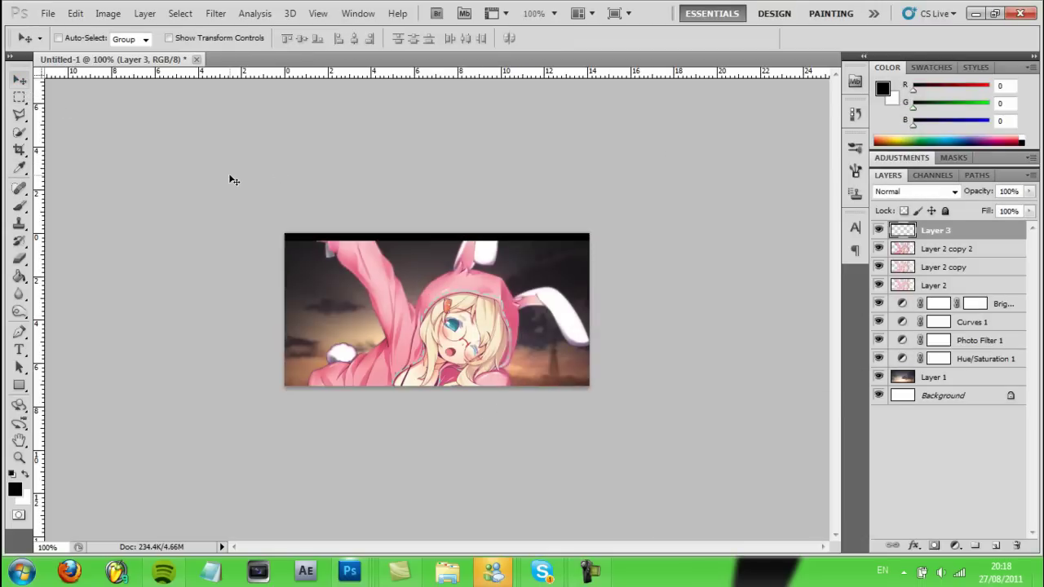
{"action": "key", "text": "Up"}
{"action": "key", "text": "Up"}
{"action": "key", "text": "Up"}
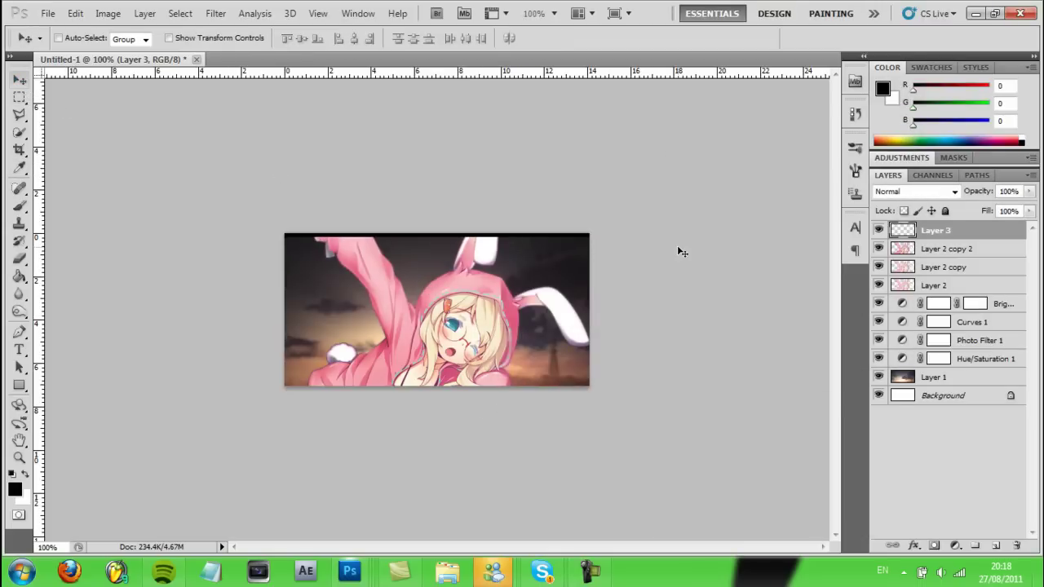
{"action": "key", "text": "ctrl+j"}
{"action": "left_click_drag", "start_coordinate": [508, 234], "coordinate": [500, 399]}
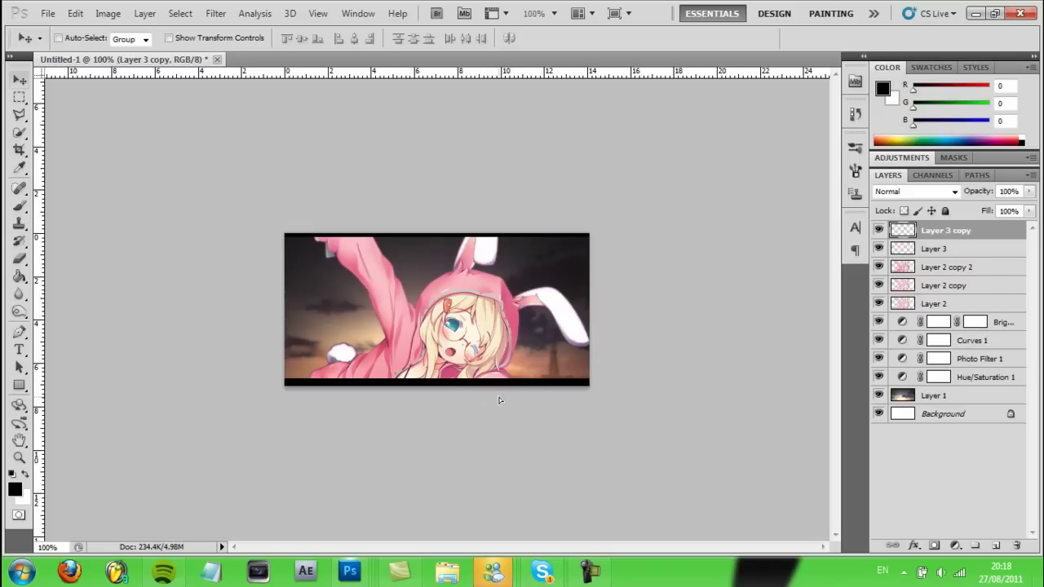
{"action": "key", "text": "Down"}
{"action": "key", "text": "Down"}
{"action": "key", "text": "Down"}
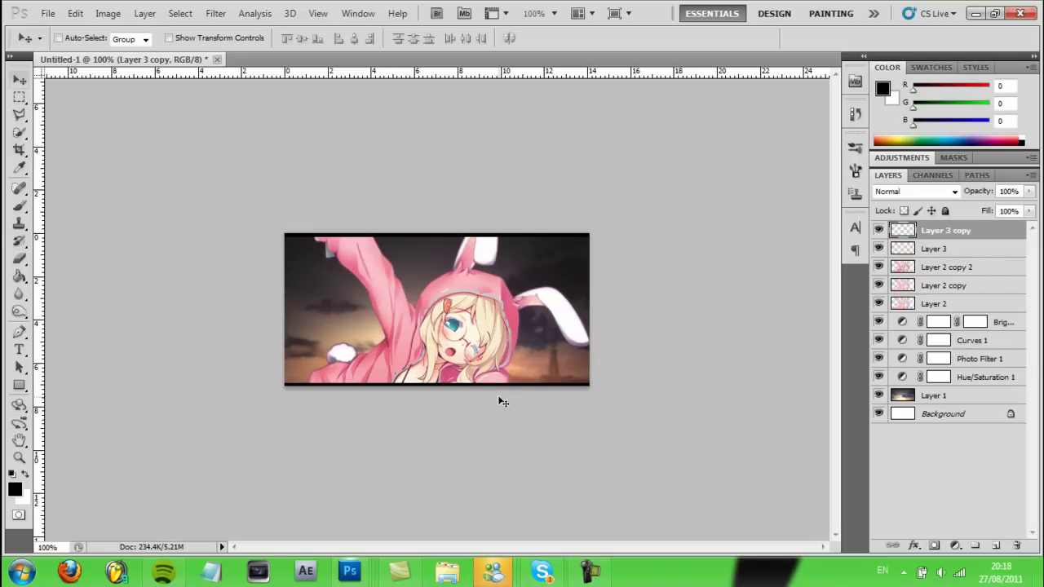
{"action": "left_click", "coordinate": [946, 251]}
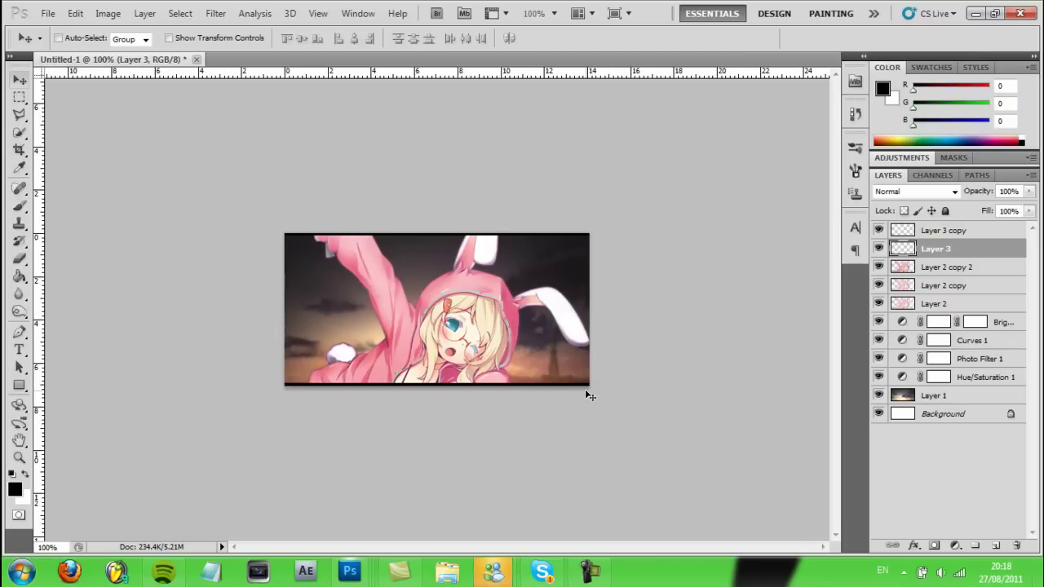
{"action": "left_click", "coordinate": [955, 238]}
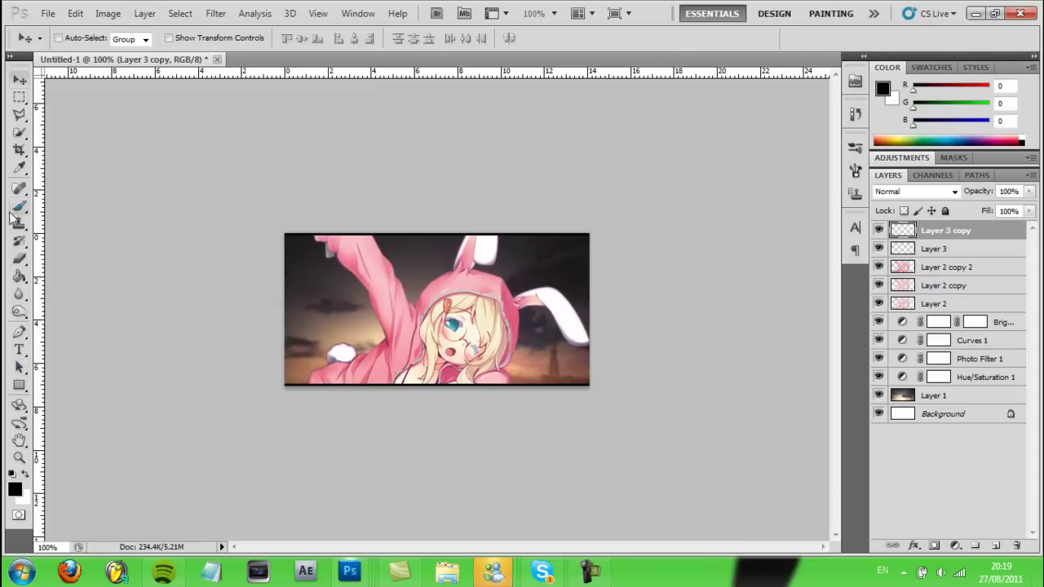
{"action": "left_click", "coordinate": [212, 13]}
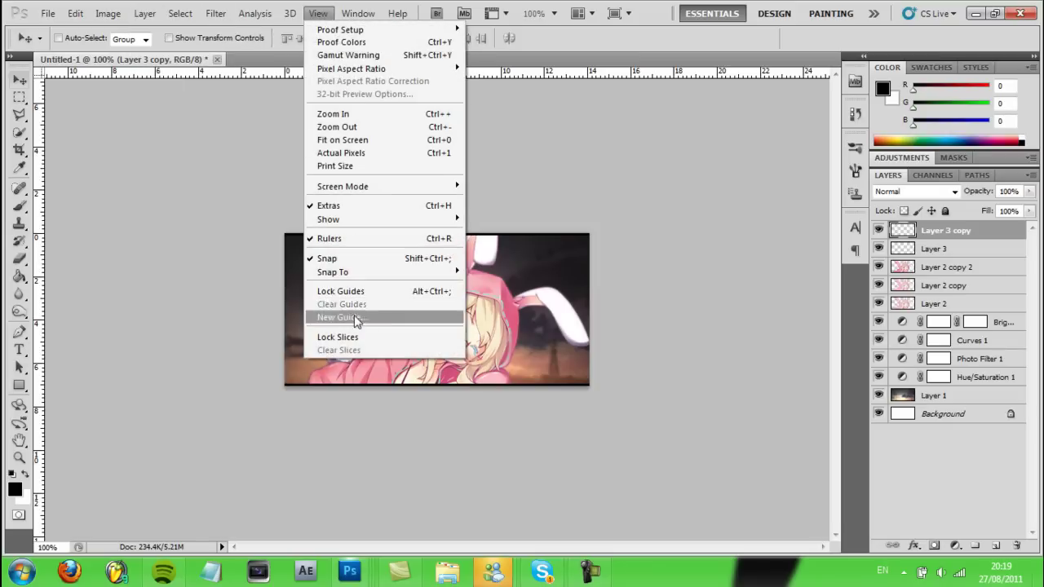
- Add vertical guides at 33% and 66%
{"action": "left_click", "coordinate": [357, 318]}
{"action": "type", "text": "33"}
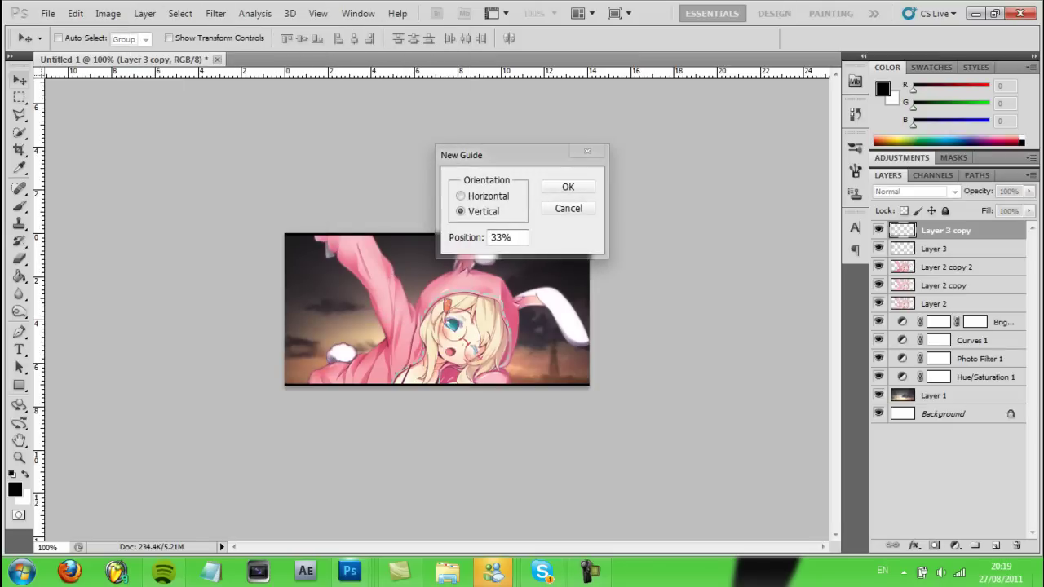
{"action": "key", "text": "Return"}
{"action": "left_click", "coordinate": [318, 13]}
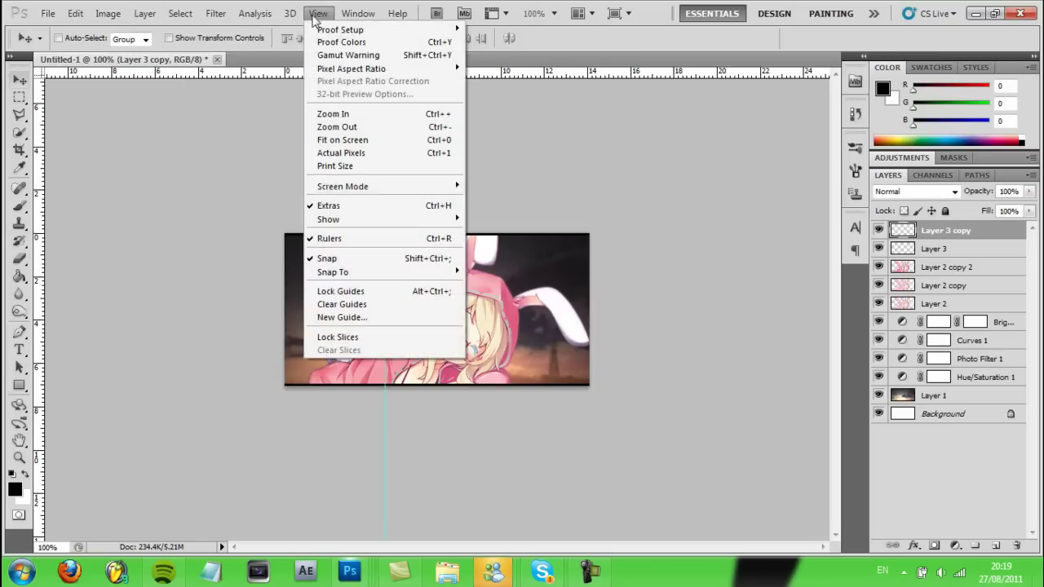
{"action": "left_click", "coordinate": [364, 318]}
{"action": "type", "text": "66%"}
{"action": "key", "text": "Return"}
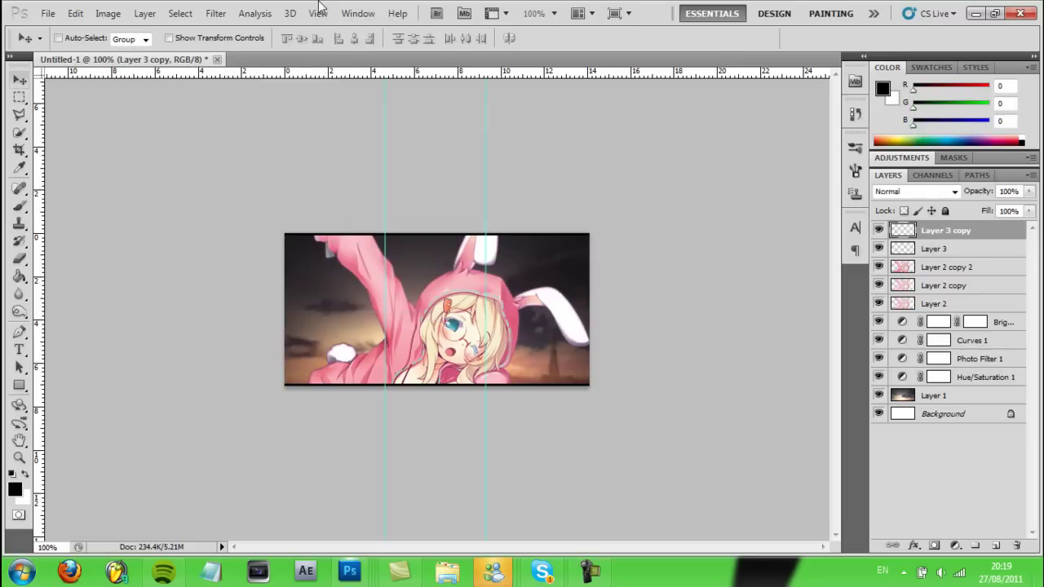
- Add horizontal guides at one third and 66%
{"action": "left_click", "coordinate": [318, 13]}
{"action": "left_click", "coordinate": [355, 320]}
{"action": "type", "text": "22"}
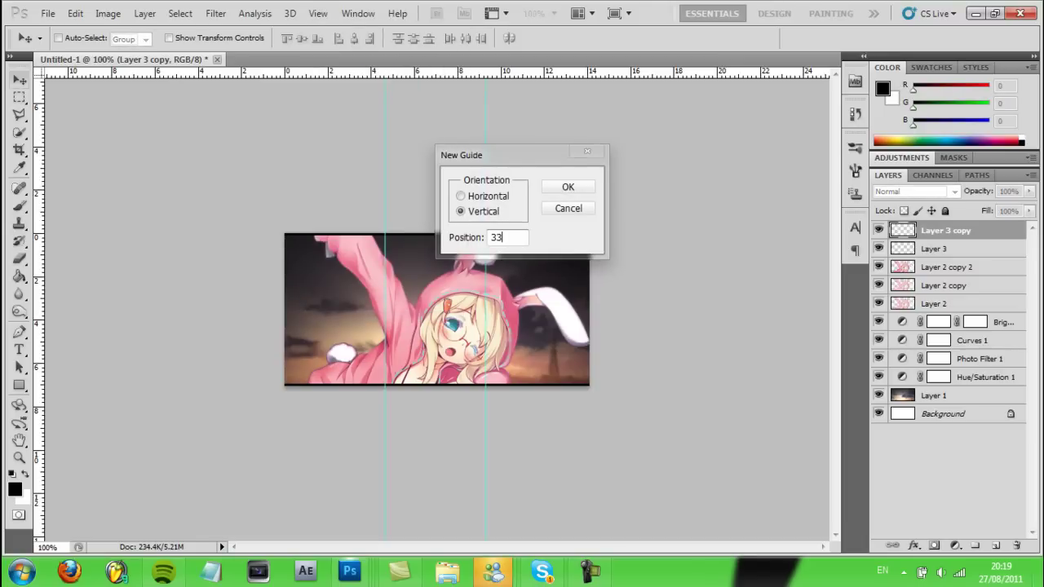
{"action": "left_click", "coordinate": [461, 195]}
{"action": "left_click", "coordinate": [568, 187]}
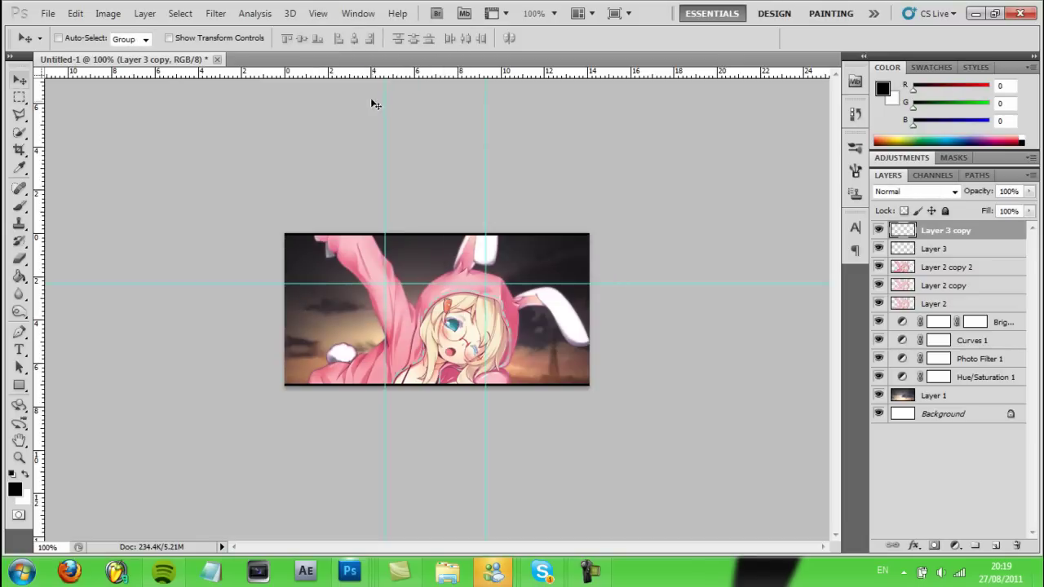
{"action": "left_click", "coordinate": [318, 13]}
{"action": "left_click", "coordinate": [388, 325]}
{"action": "type", "text": "66"}
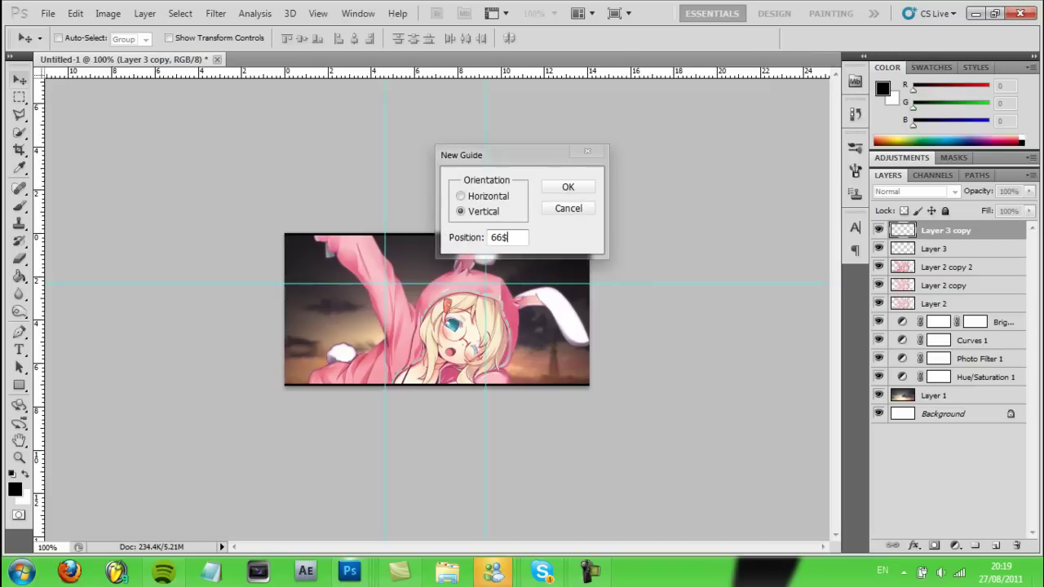
{"action": "left_click", "coordinate": [462, 196]}
{"action": "left_click", "coordinate": [569, 187]}
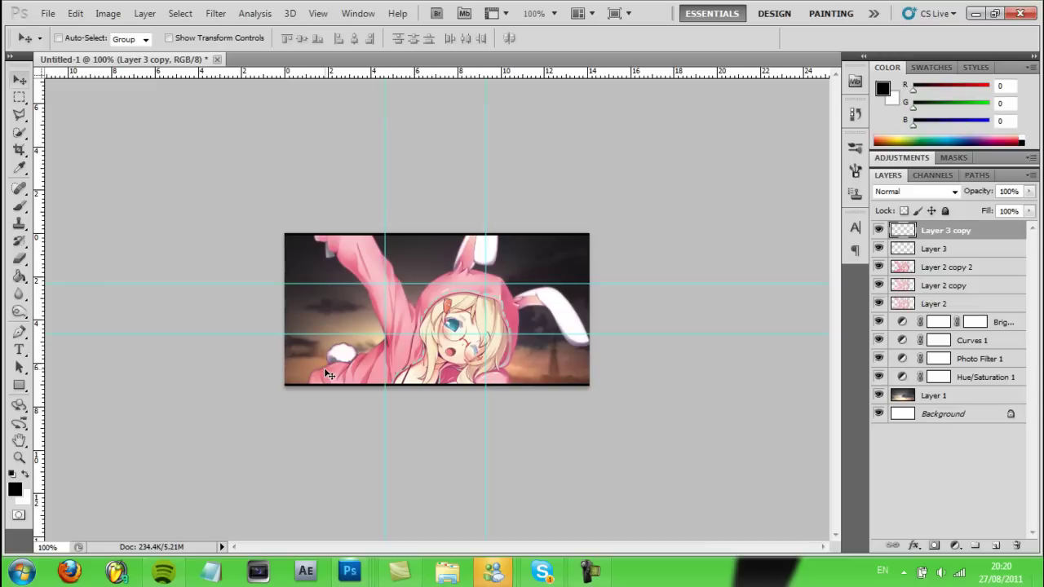
- Place HAPPEH text beside the girl's face at 12 pt with tracking 25
{"action": "key", "text": "t"}
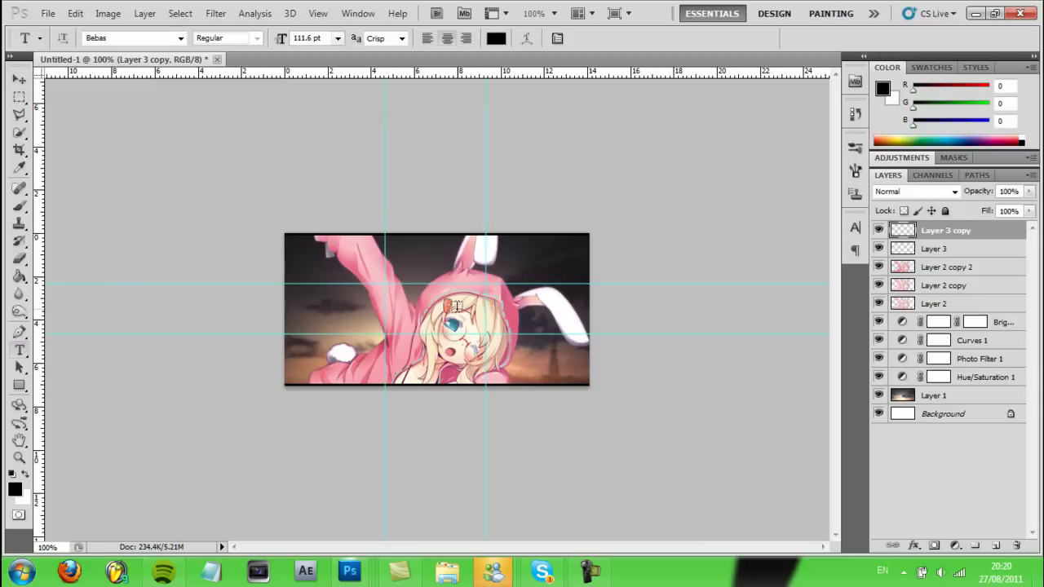
{"action": "left_click", "coordinate": [575, 356]}
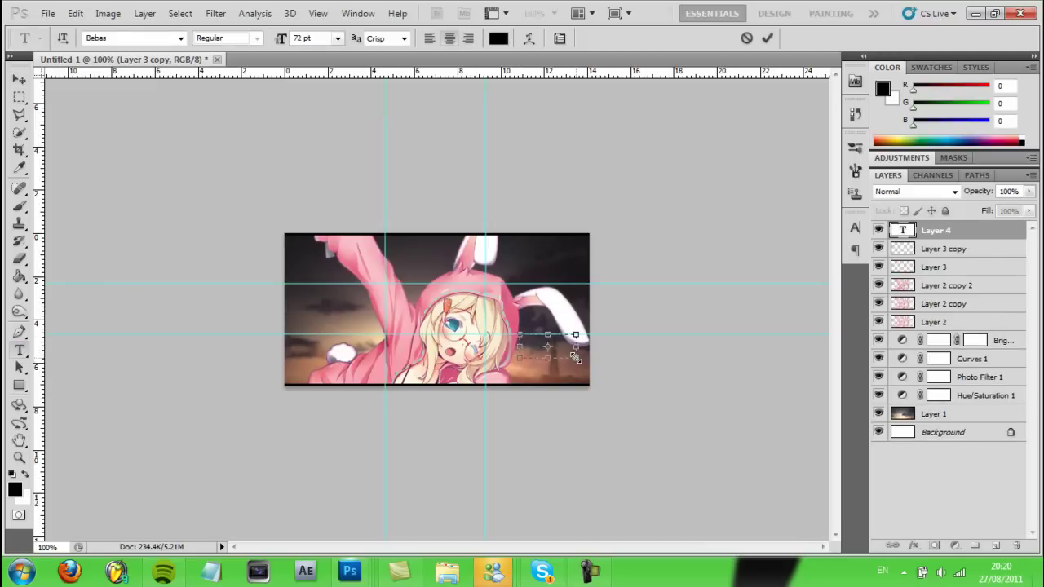
{"action": "type", "text": "Happeh"}
{"action": "left_click", "coordinate": [337, 39]}
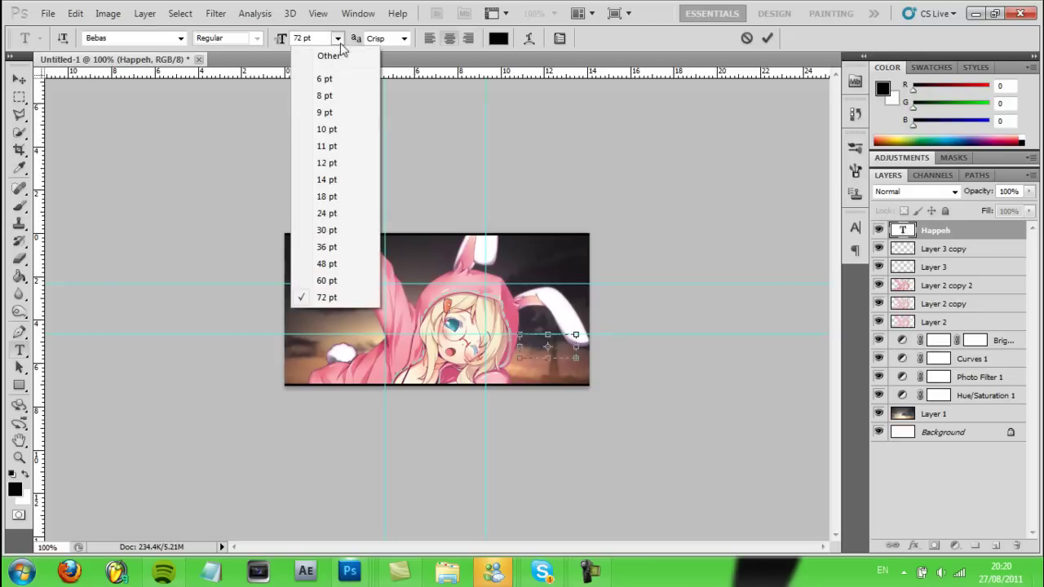
{"action": "left_click", "coordinate": [328, 163]}
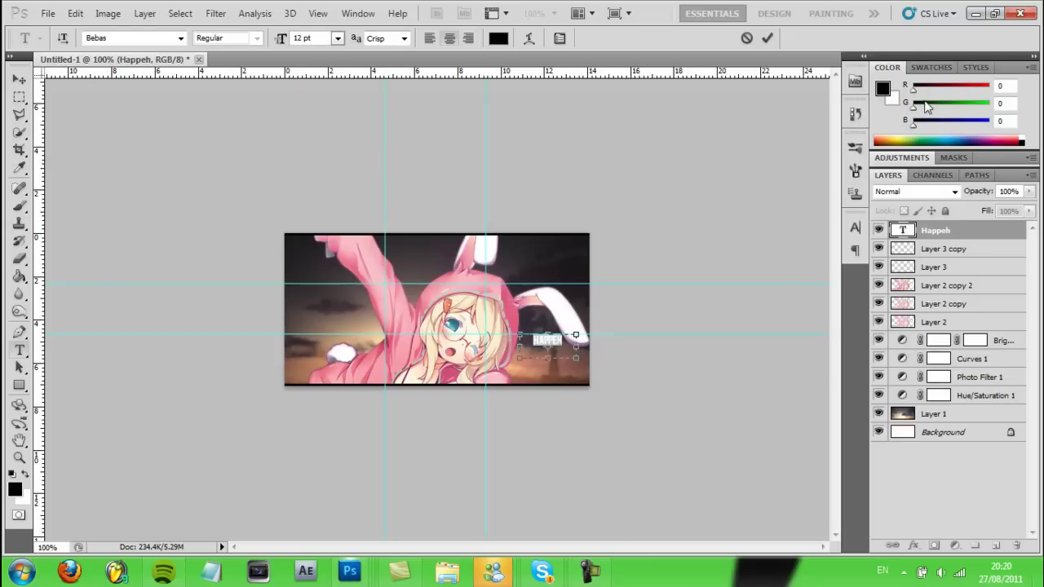
{"action": "left_click", "coordinate": [855, 227]}
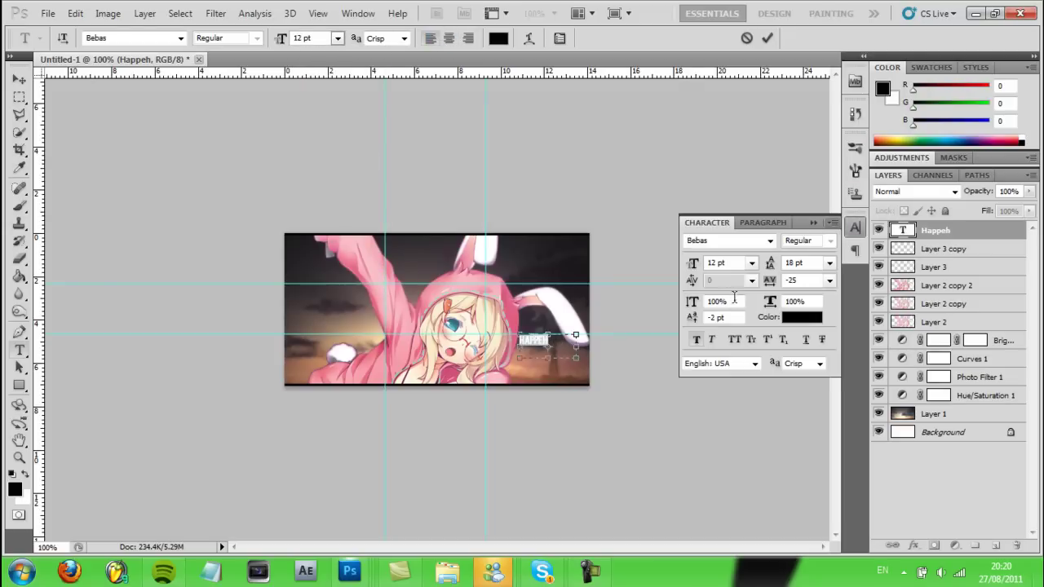
{"action": "left_click", "coordinate": [829, 281]}
{"action": "left_click", "coordinate": [824, 382]}
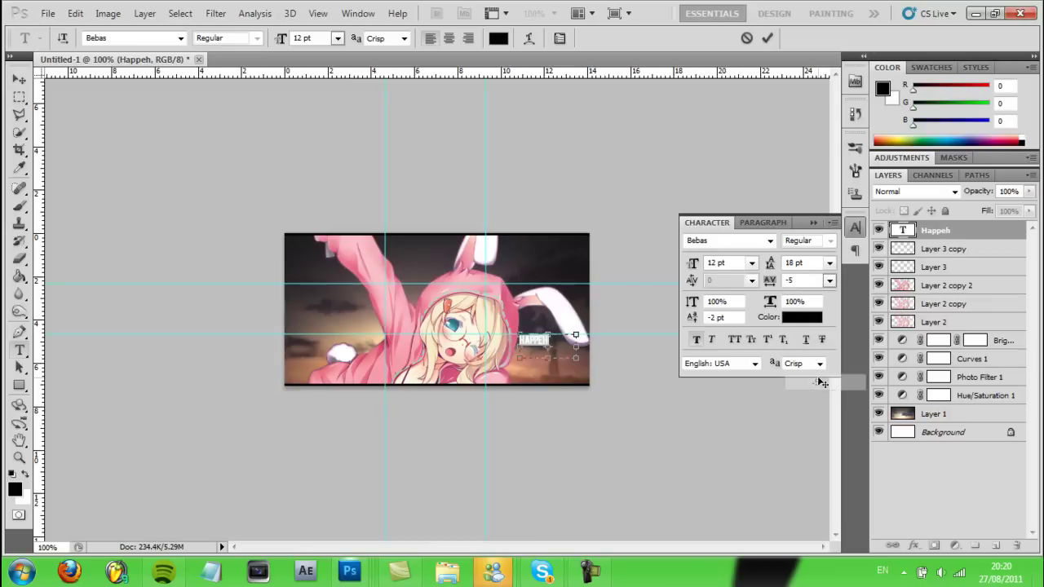
{"action": "left_click", "coordinate": [829, 282]}
{"action": "left_click", "coordinate": [833, 464]}
{"action": "left_click", "coordinate": [829, 281]}
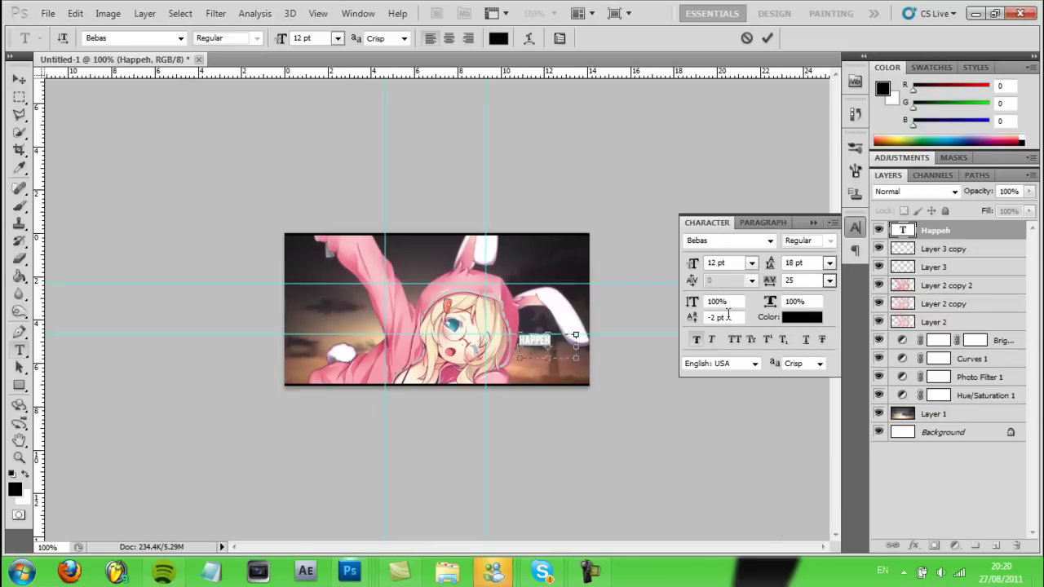
{"action": "left_click", "coordinate": [21, 82]}
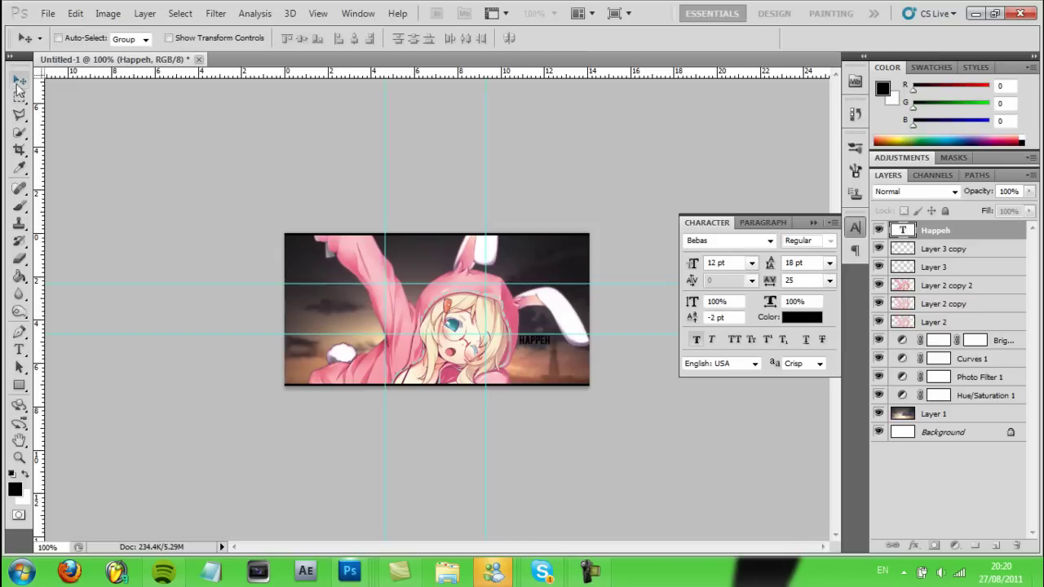
{"action": "double_click", "coordinate": [904, 231]}
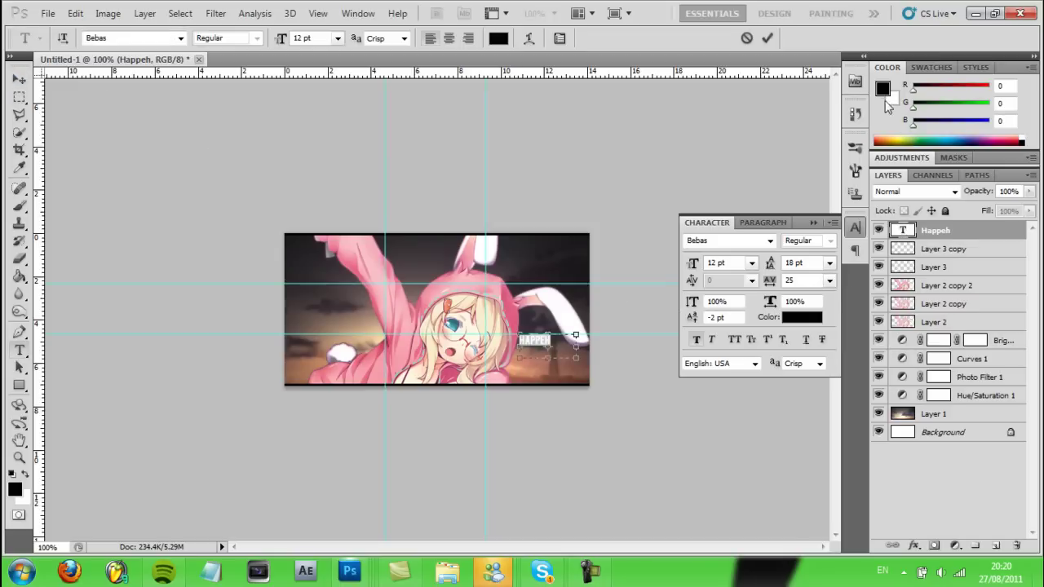
{"action": "left_click", "coordinate": [883, 89]}
{"action": "left_click", "coordinate": [510, 172]}
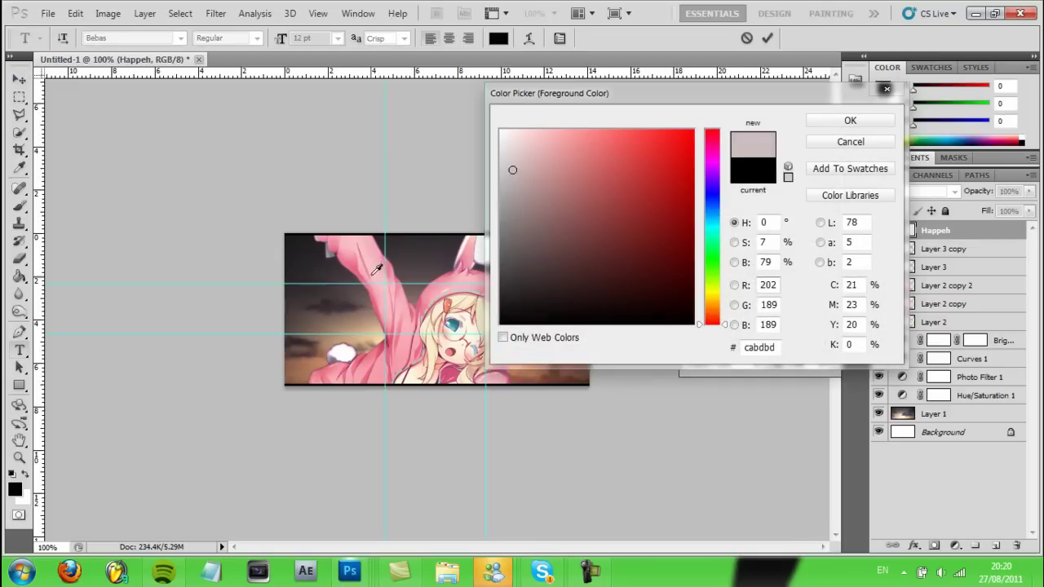
{"action": "left_click", "coordinate": [850, 120]}
{"action": "left_click", "coordinate": [20, 79]}
{"action": "double_click", "coordinate": [991, 233]}
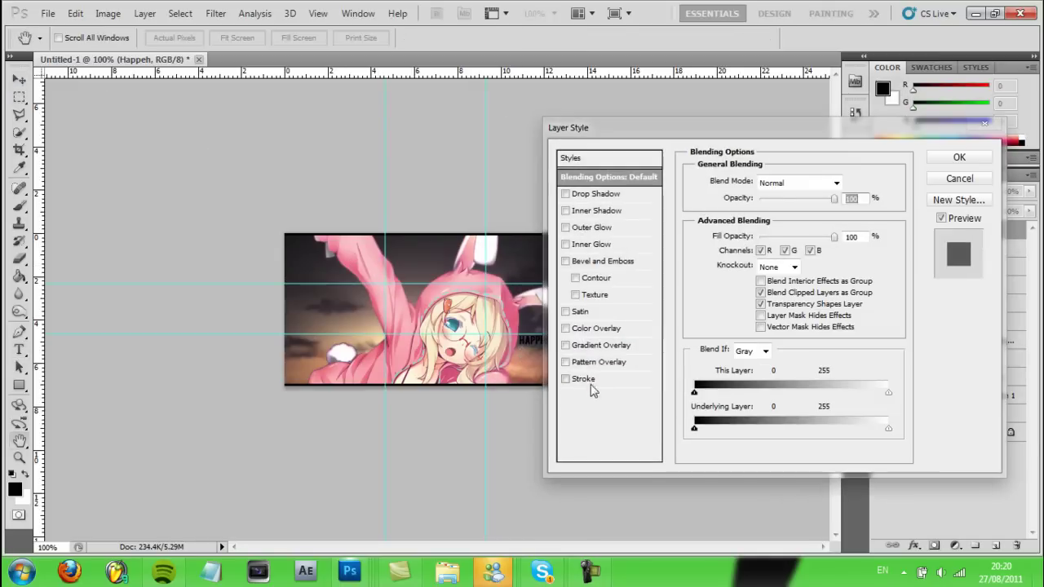
{"action": "left_click", "coordinate": [603, 346]}
{"action": "left_click", "coordinate": [775, 214]}
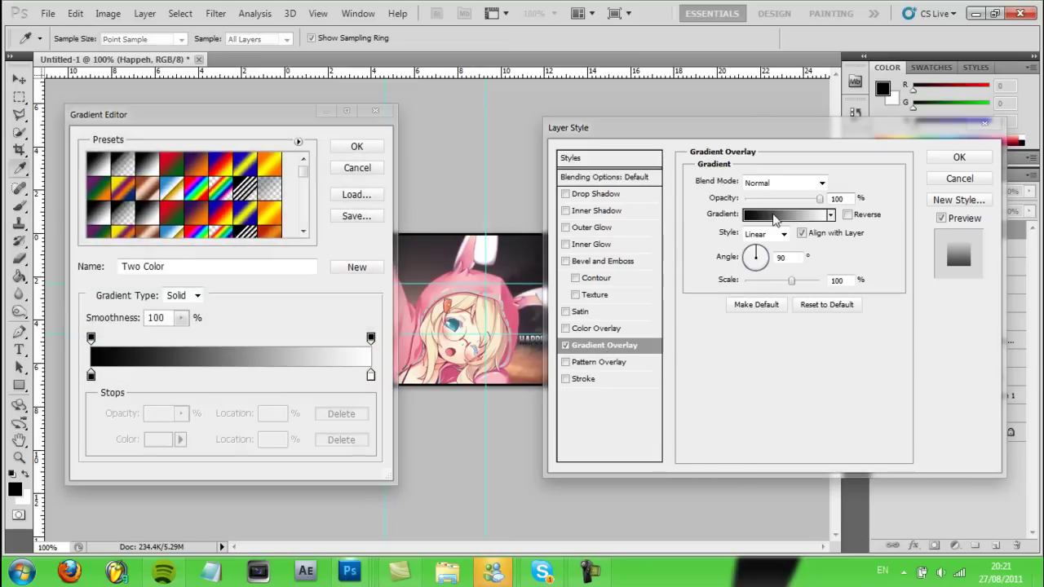
{"action": "left_click", "coordinate": [91, 376]}
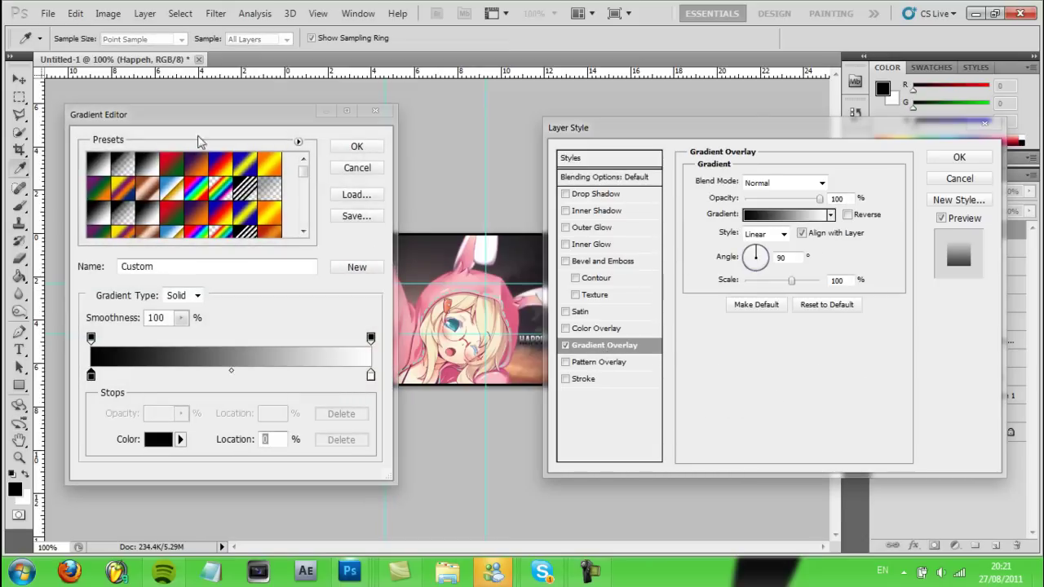
{"action": "left_click_drag", "start_coordinate": [192, 116], "coordinate": [88, 145]}
{"action": "left_click_drag", "start_coordinate": [148, 129], "coordinate": [183, 121]}
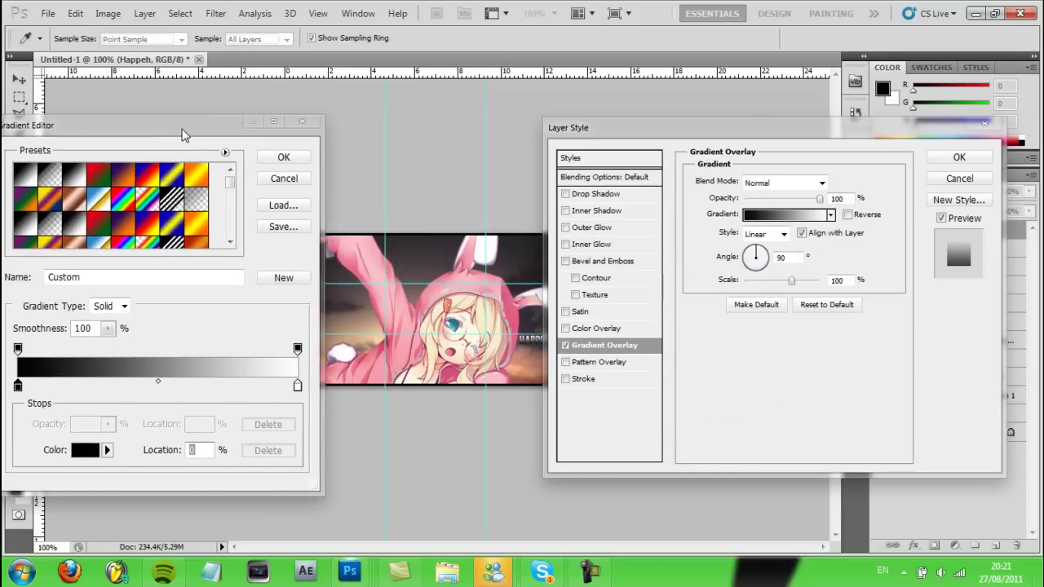
{"action": "left_click", "coordinate": [18, 349]}
{"action": "type", "text": "49"}
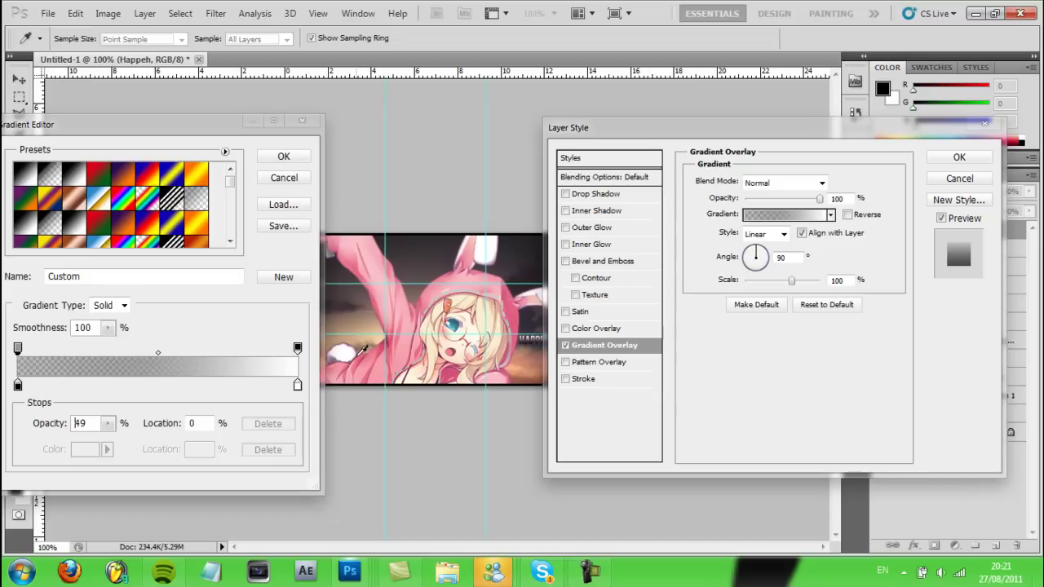
{"action": "type", "text": "55"}
{"action": "type", "text": "51"}
{"action": "left_click", "coordinate": [277, 183]}
- Close the layer style dialog and get back to the Happeh text layer
{"action": "left_click", "coordinate": [983, 179]}
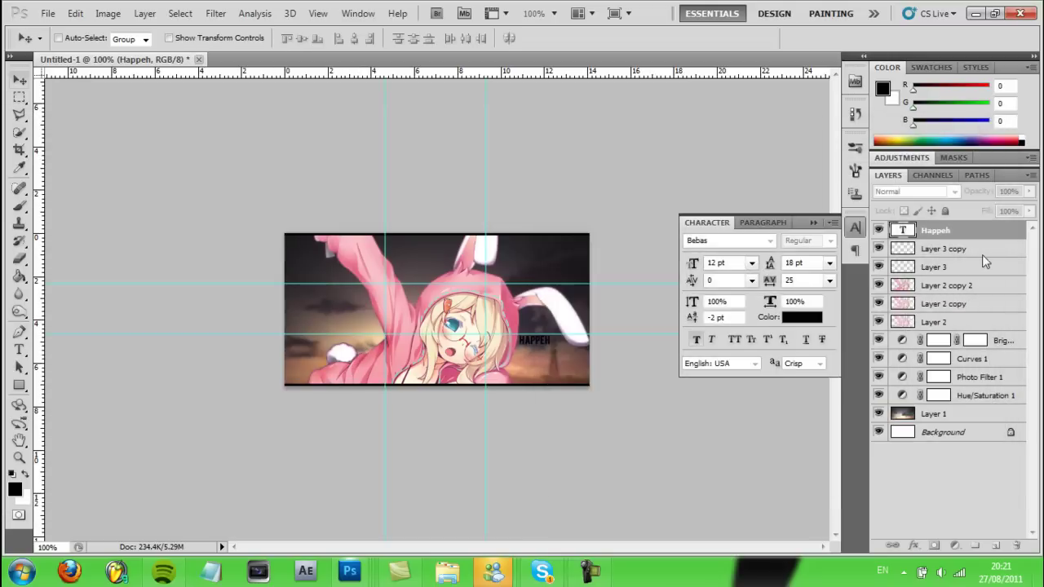
{"action": "left_click", "coordinate": [972, 305]}
{"action": "left_click", "coordinate": [963, 286]}
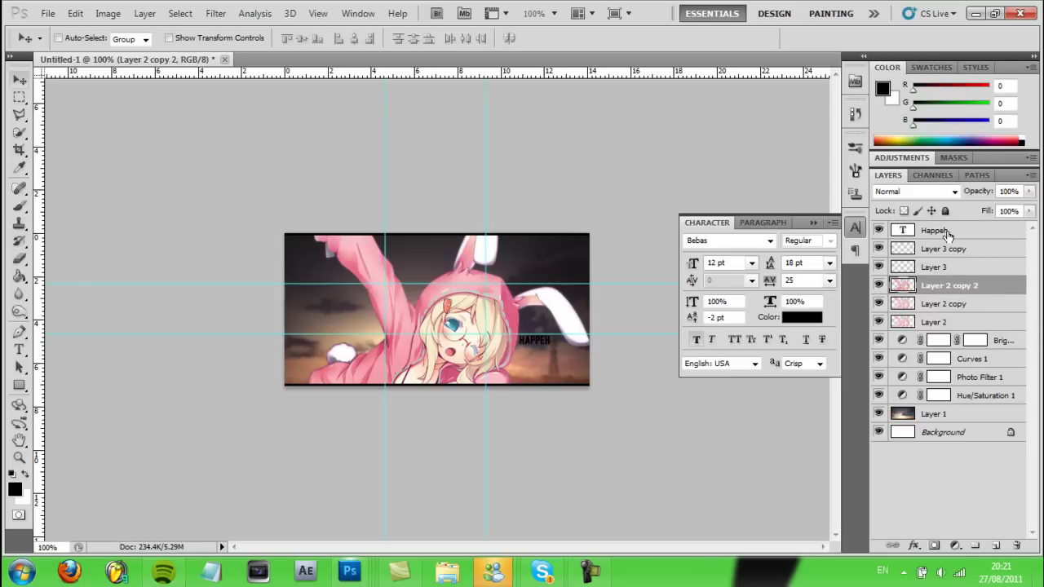
{"action": "double_click", "coordinate": [938, 231]}
{"action": "double_click", "coordinate": [988, 236]}
{"action": "left_click", "coordinate": [961, 191]}
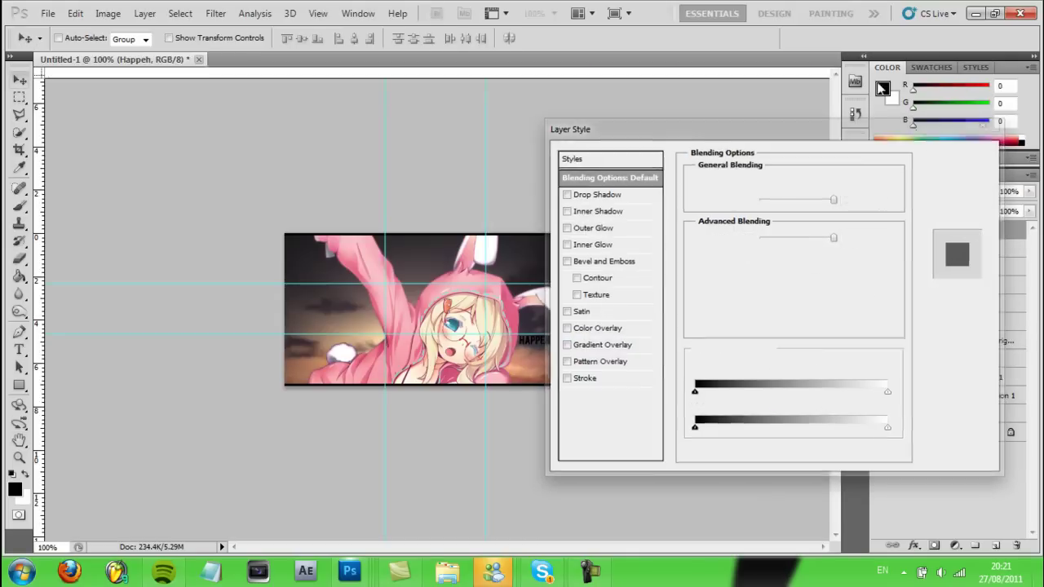
- Sample a pink foreground from the sleeve and a light pink background from the hood
{"action": "left_click", "coordinate": [883, 88]}
{"action": "left_click", "coordinate": [369, 350]}
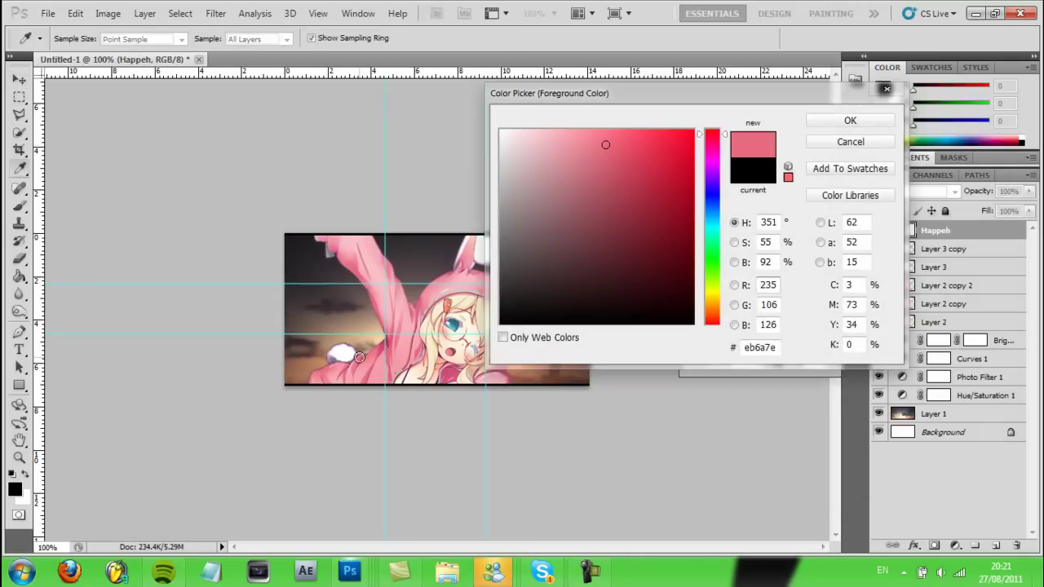
{"action": "left_click", "coordinate": [850, 120]}
{"action": "left_click", "coordinate": [892, 94]}
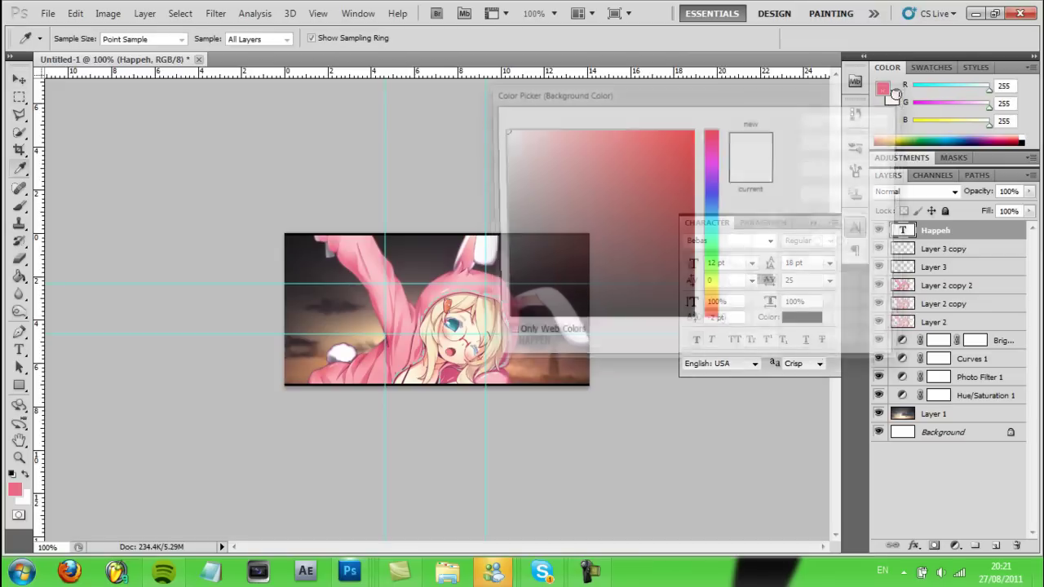
{"action": "left_click", "coordinate": [469, 270]}
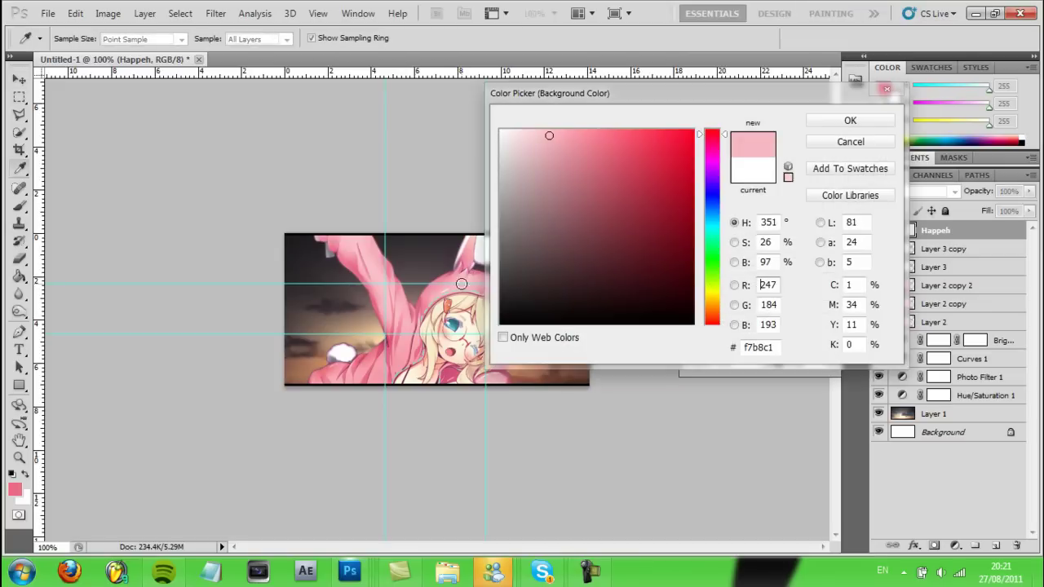
{"action": "left_click", "coordinate": [832, 119]}
- Add a foreground-to-background pink Gradient Overlay with a light pink middle stop at 72
{"action": "double_click", "coordinate": [997, 233]}
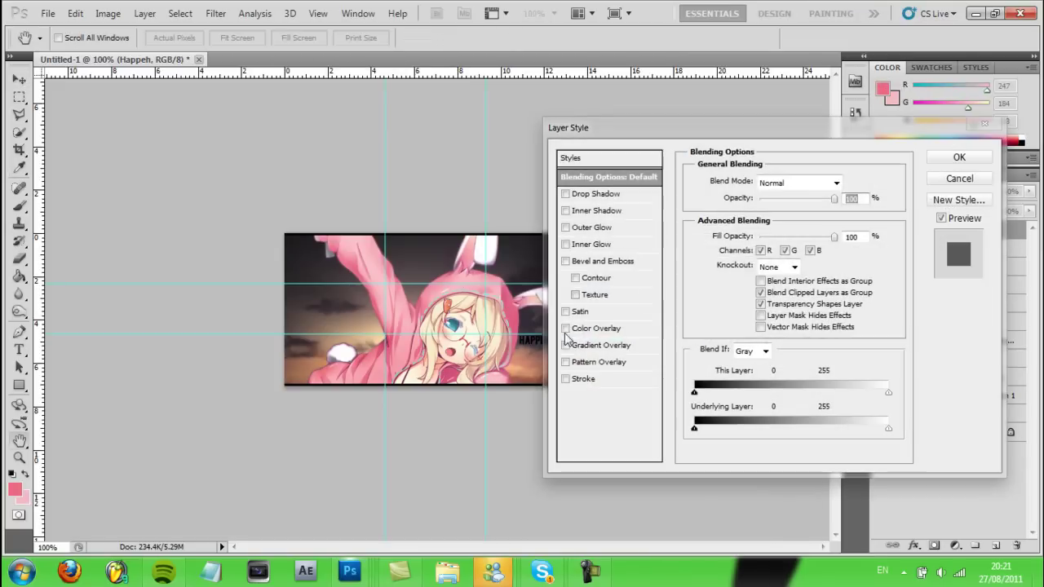
{"action": "left_click", "coordinate": [608, 345]}
{"action": "left_click", "coordinate": [790, 215]}
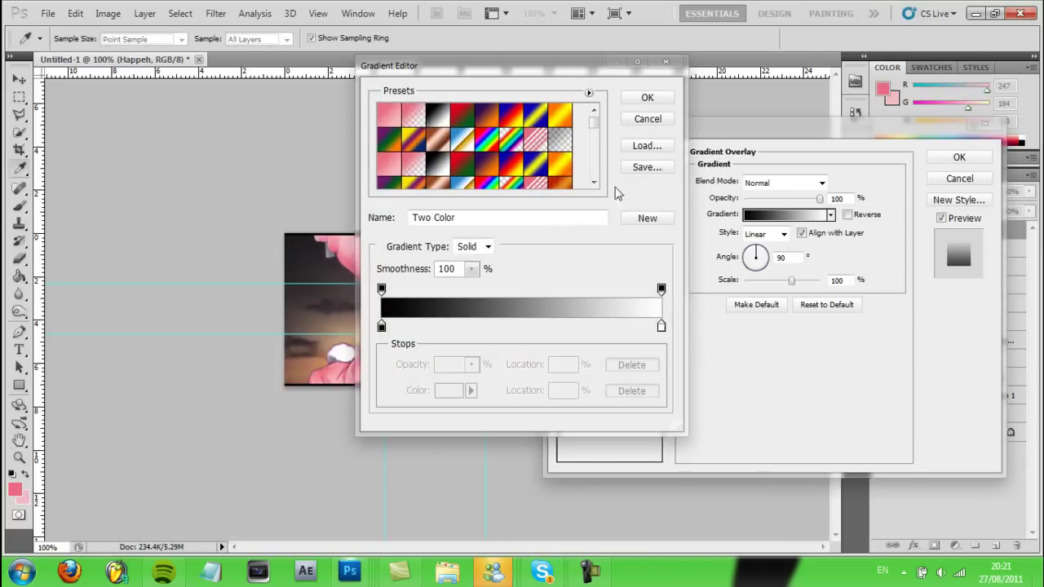
{"action": "left_click", "coordinate": [391, 127]}
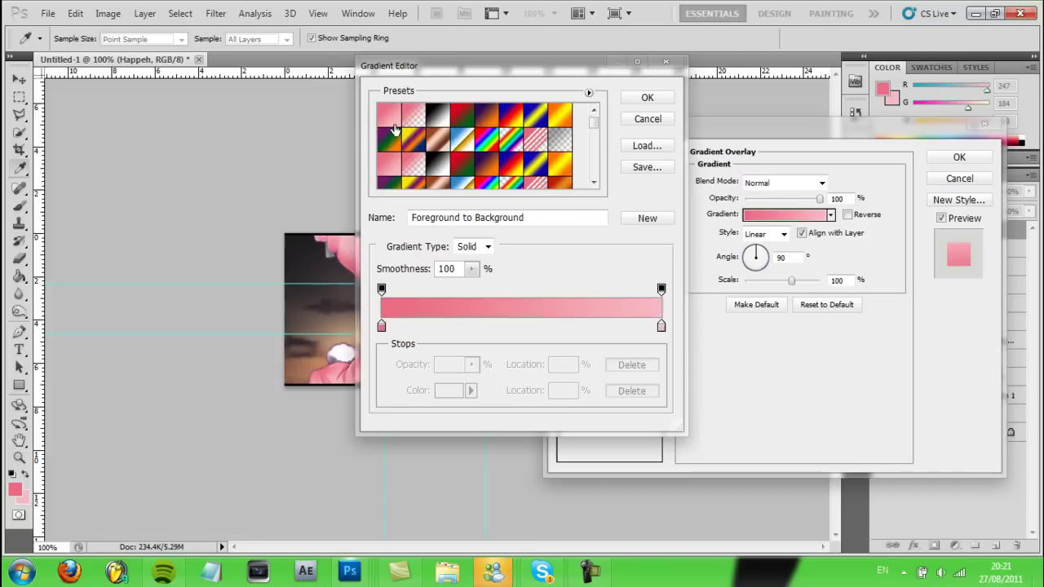
{"action": "left_click", "coordinate": [545, 327]}
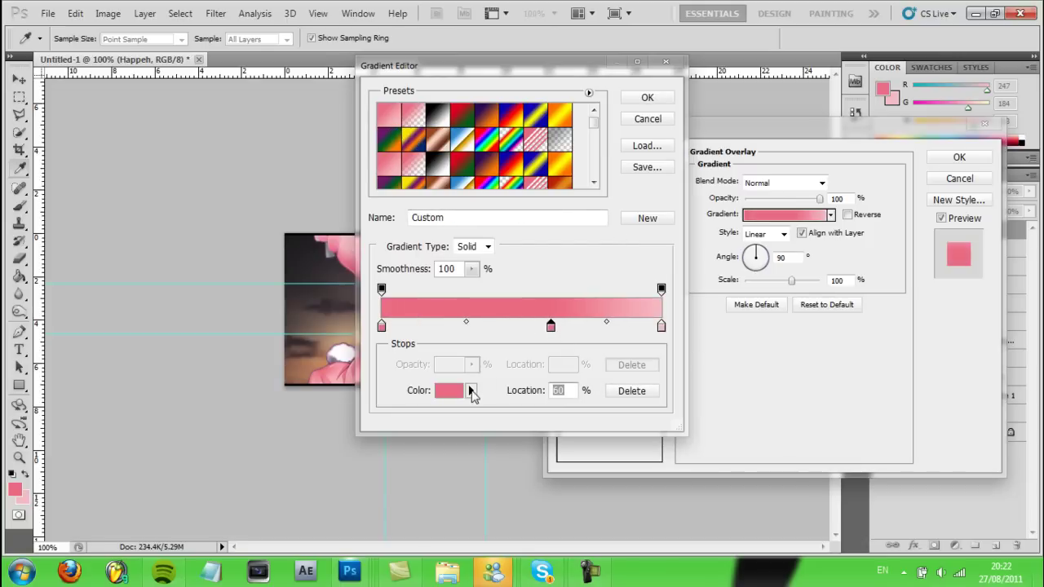
{"action": "left_click", "coordinate": [471, 391]}
{"action": "left_click", "coordinate": [501, 355]}
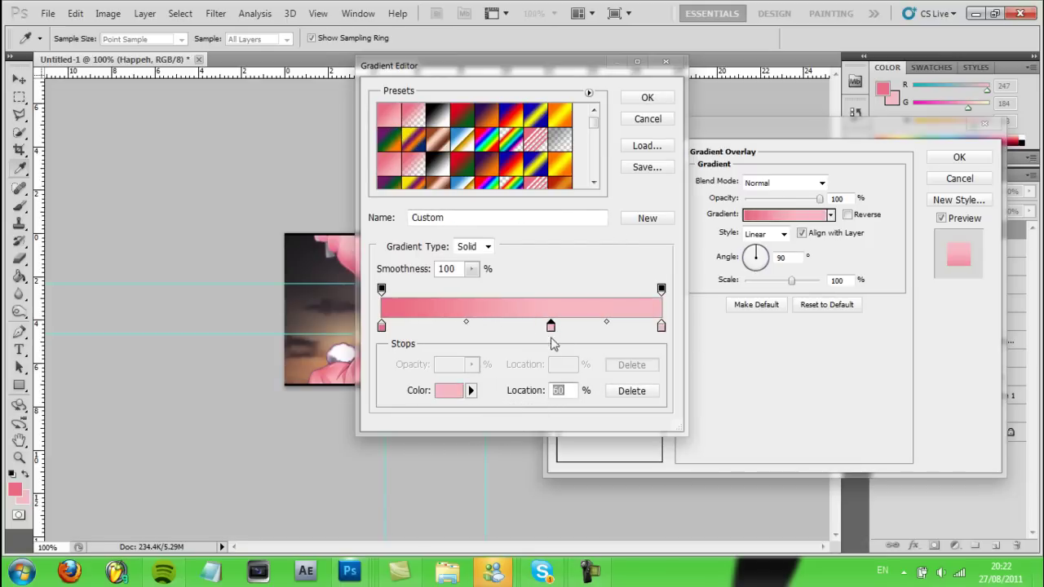
{"action": "left_click_drag", "start_coordinate": [551, 327], "coordinate": [586, 334]}
{"action": "left_click", "coordinate": [646, 119]}
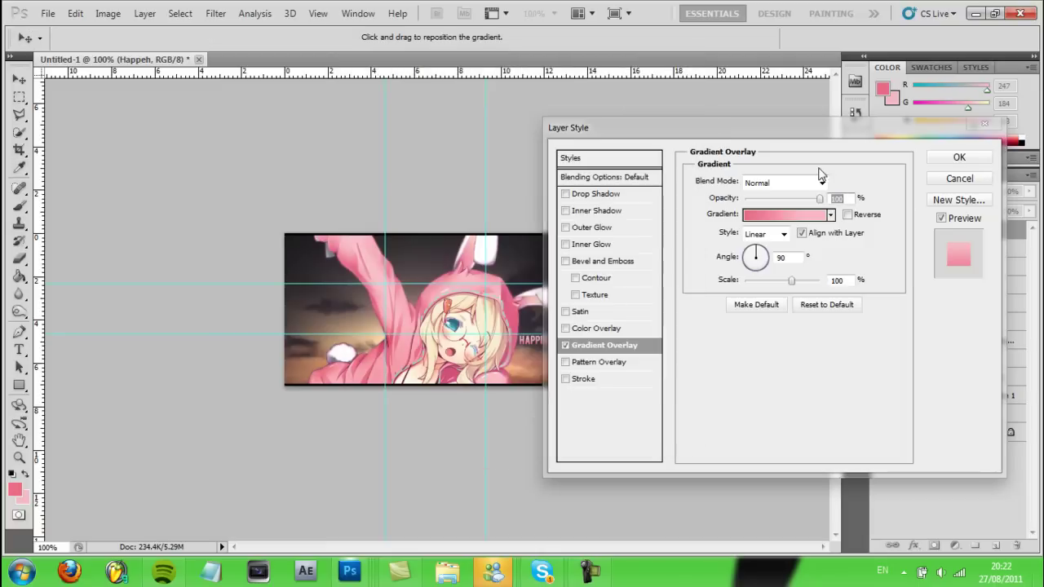
- Set the gradient overlay angle to about 42 degrees
{"action": "left_click", "coordinate": [765, 269]}
{"action": "left_click_drag", "start_coordinate": [766, 270], "coordinate": [753, 266]}
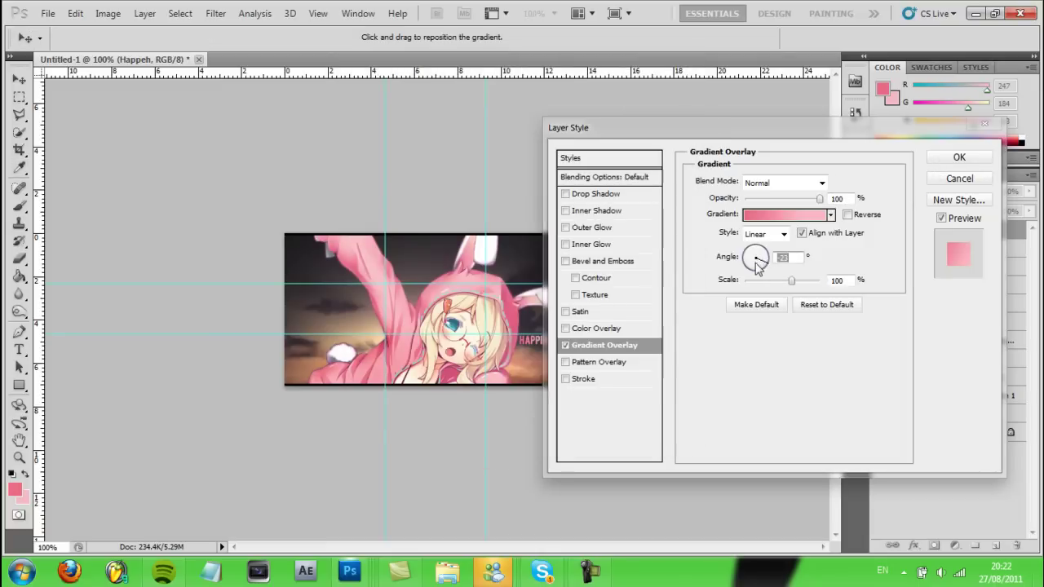
{"action": "mouse_move", "coordinate": [748, 137]}
{"action": "left_mouse_down"}
{"action": "mouse_move", "coordinate": [857, 179]}
{"action": "mouse_move", "coordinate": [845, 160]}
{"action": "left_mouse_up"}
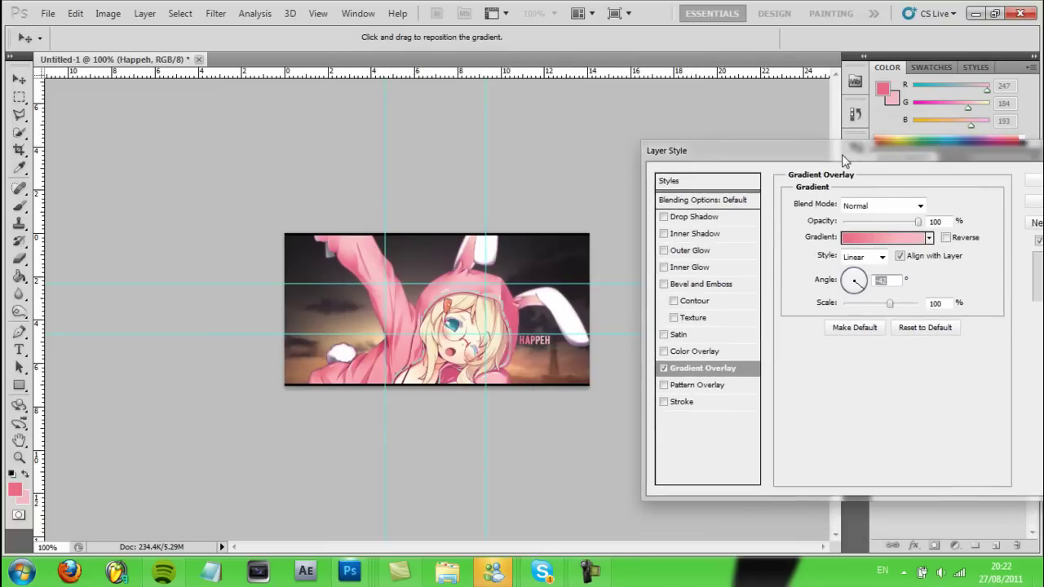
{"action": "left_click", "coordinate": [864, 289]}
- Add a 1 px Drop Shadow and apply the text's layer styles
{"action": "left_click", "coordinate": [698, 217]}
{"action": "left_click_drag", "start_coordinate": [848, 267], "coordinate": [843, 298]}
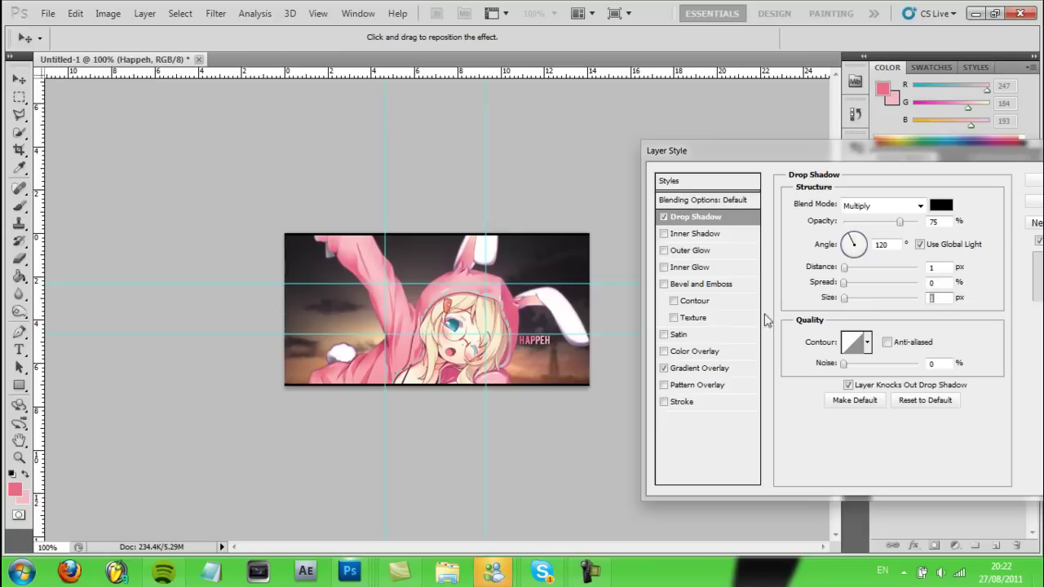
{"action": "left_click_drag", "start_coordinate": [916, 150], "coordinate": [844, 151]}
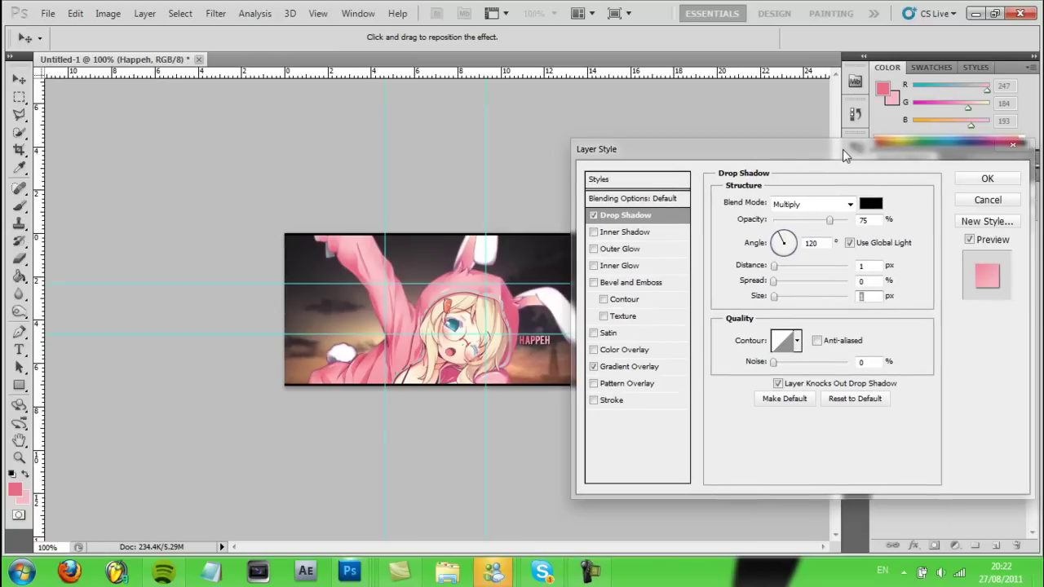
{"action": "left_click", "coordinate": [1011, 178]}
{"action": "left_click", "coordinate": [814, 223]}
- Hide the guides and nudge HAPPEH slightly right and down
{"action": "key", "text": "ctrl+h"}
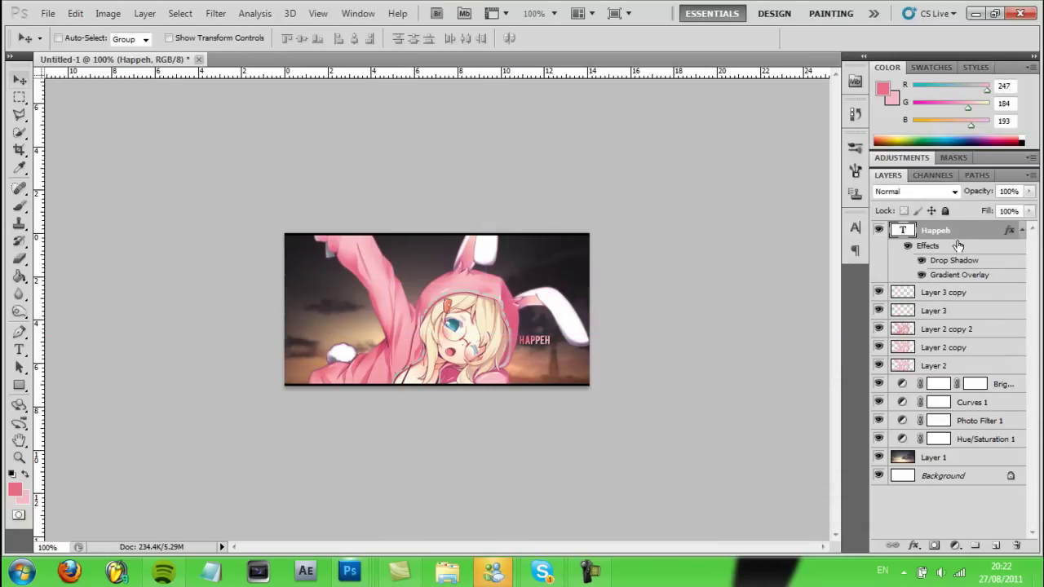
{"action": "key", "text": "Right"}
{"action": "key", "text": "Right"}
{"action": "key", "text": "Down"}
- Darken the top-left sleeve on Layer 2 copy 2 with the Burn tool
{"action": "left_click", "coordinate": [946, 333]}
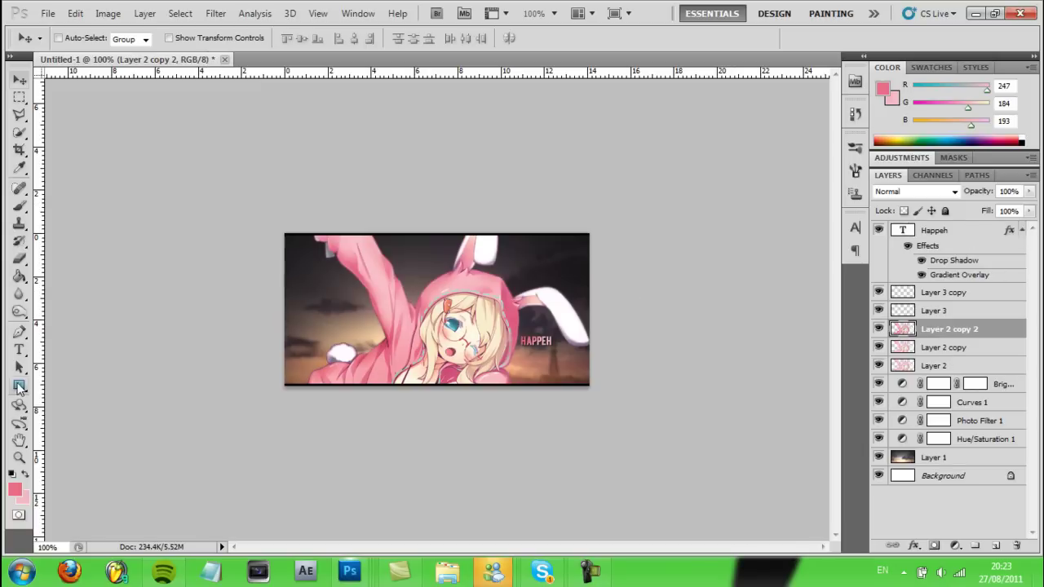
{"action": "left_click", "coordinate": [19, 293]}
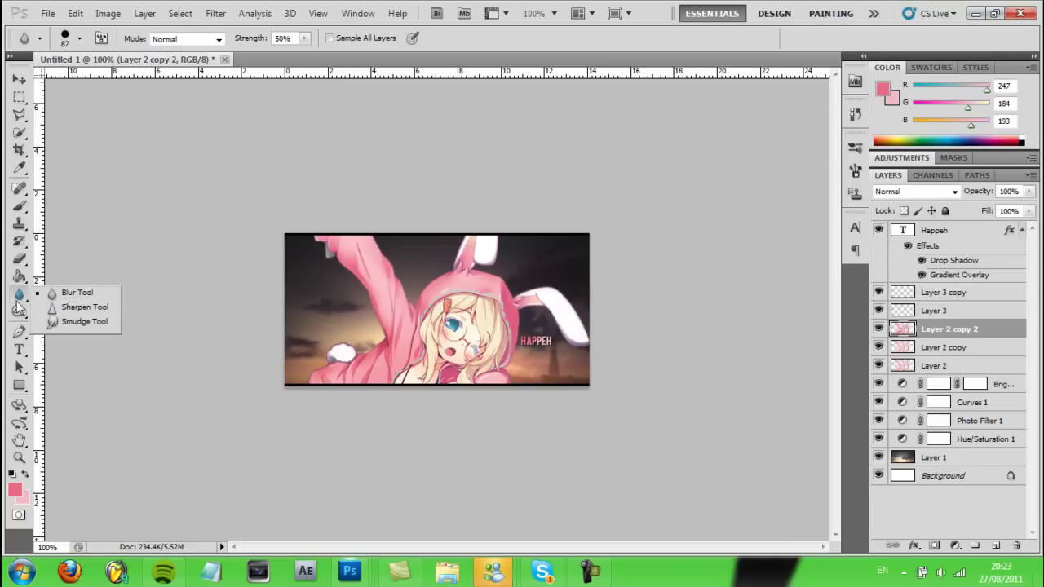
{"action": "left_click", "coordinate": [19, 311]}
{"action": "left_click", "coordinate": [61, 324]}
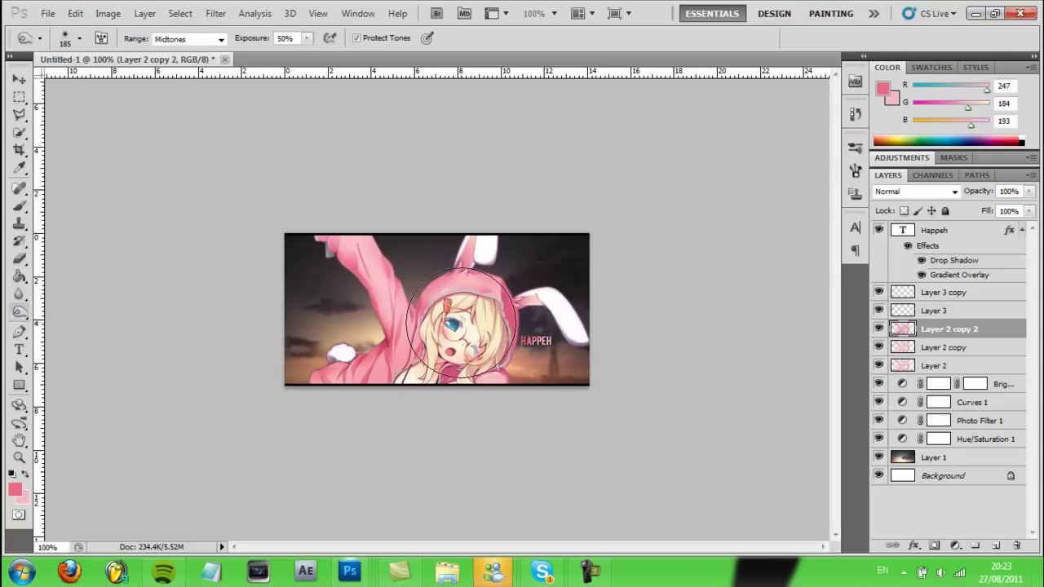
{"action": "left_click_drag", "start_coordinate": [361, 234], "coordinate": [362, 221]}
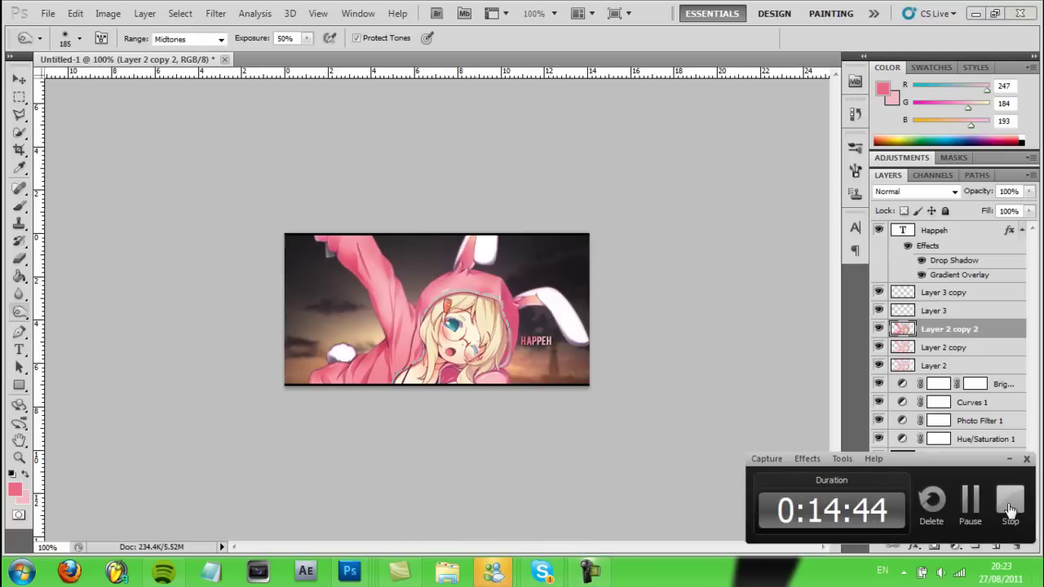
{"action": "left_click", "coordinate": [1010, 500]}
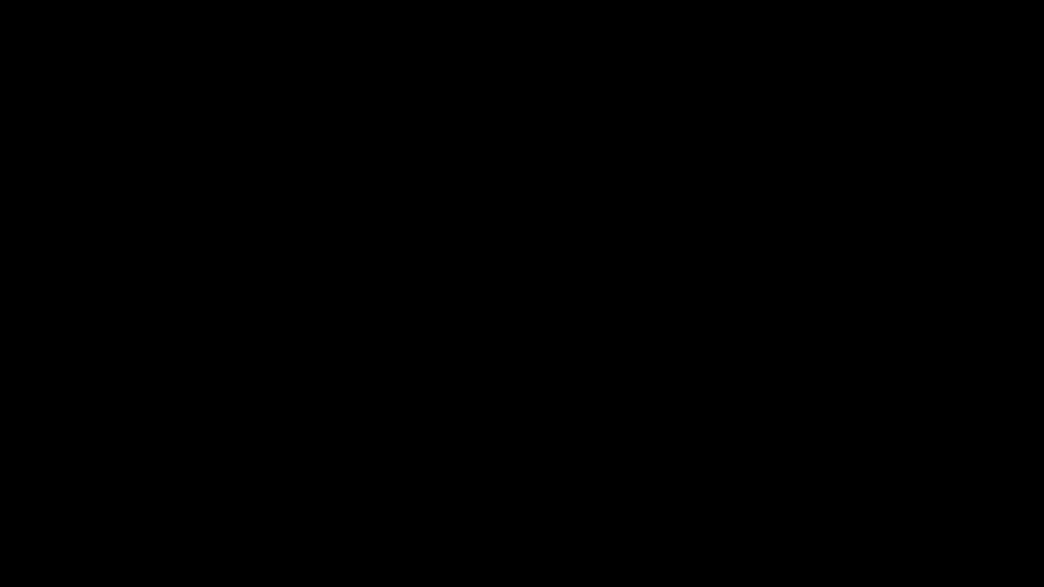